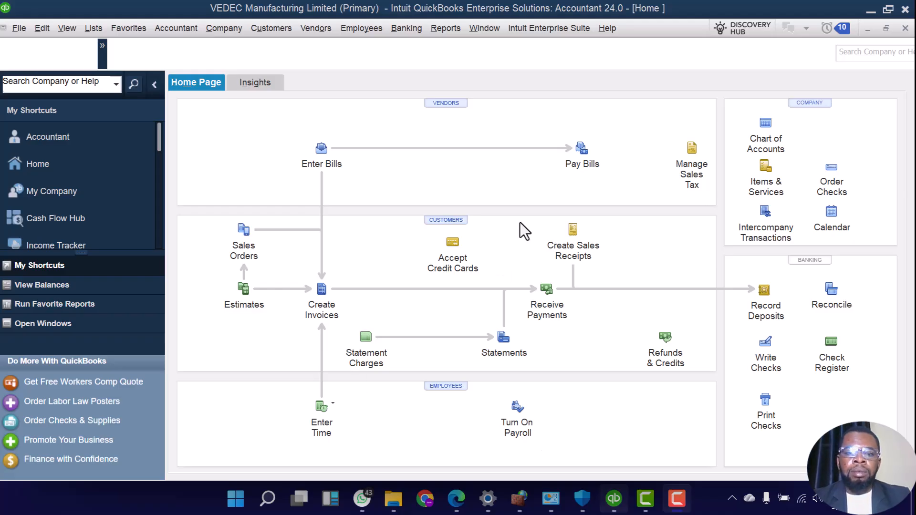
- Review the customer list in the Customer Center with its name column widened, and return to the home page
{"action": "left_click", "coordinate": [448, 222]}
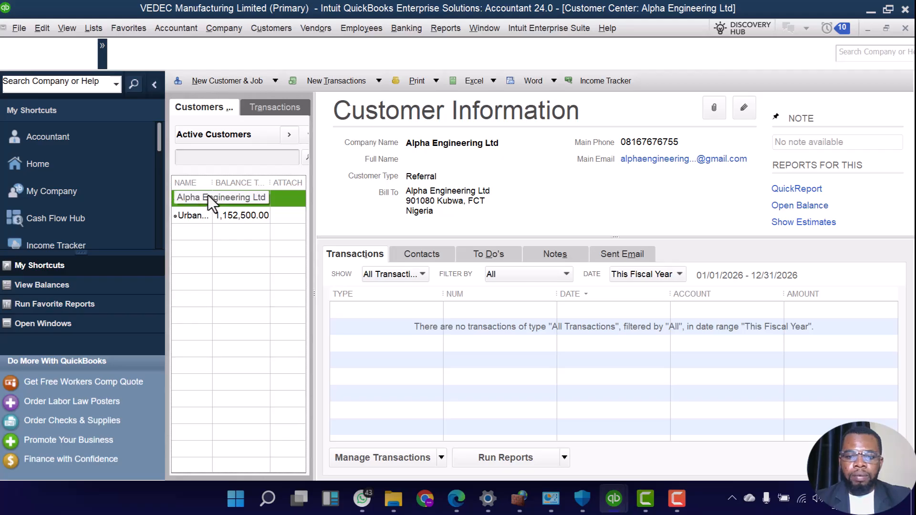
{"action": "left_click_drag", "start_coordinate": [214, 182], "coordinate": [300, 207]}
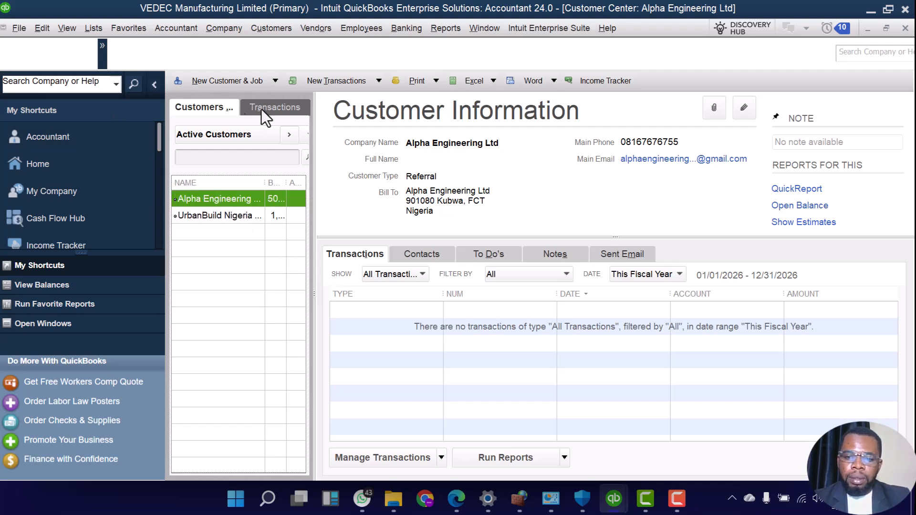
{"action": "left_click", "coordinate": [40, 160]}
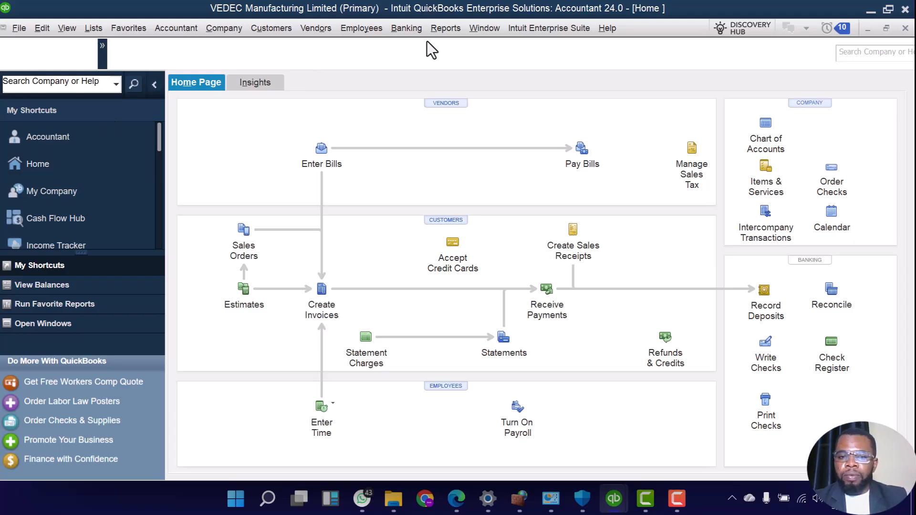
- Review the vendor list in the Vendor Center with its name column widened, and return to the home page
{"action": "left_click", "coordinate": [442, 103]}
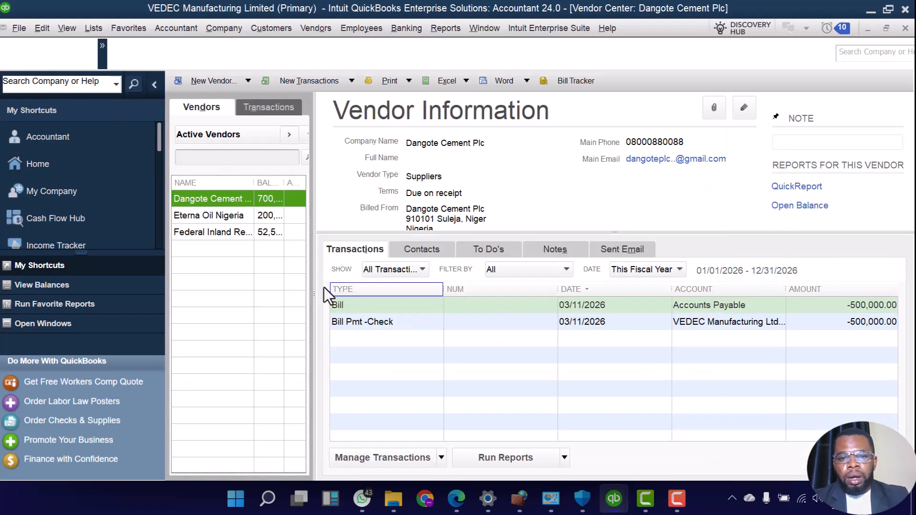
{"action": "left_click_drag", "start_coordinate": [253, 188], "coordinate": [271, 213]}
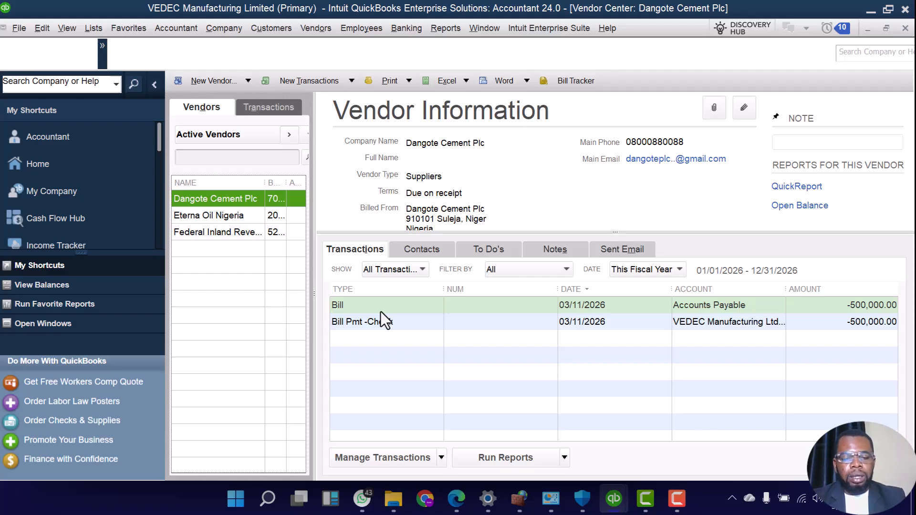
{"action": "left_click", "coordinate": [47, 162]}
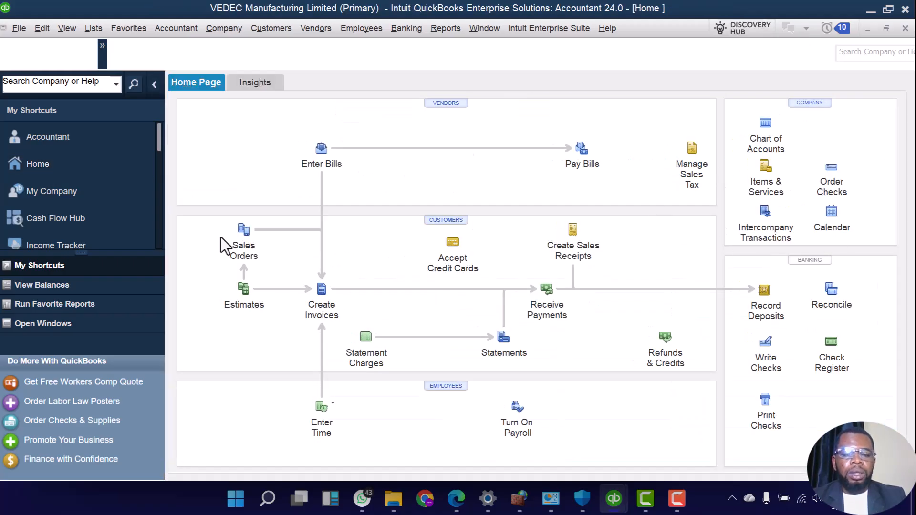
- Look through the company's chart of accounts down to the expense and non-posting accounts, and return to the home page
{"action": "left_click", "coordinate": [769, 138]}
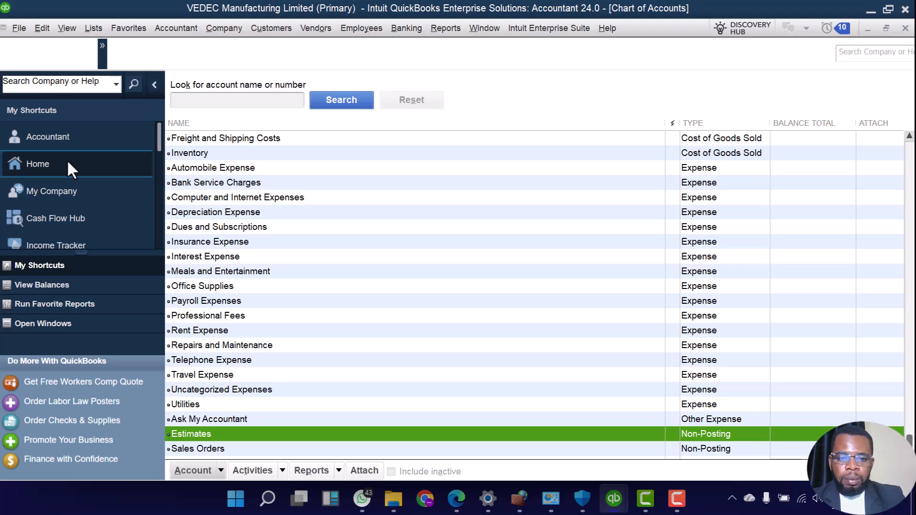
{"action": "left_click", "coordinate": [44, 165]}
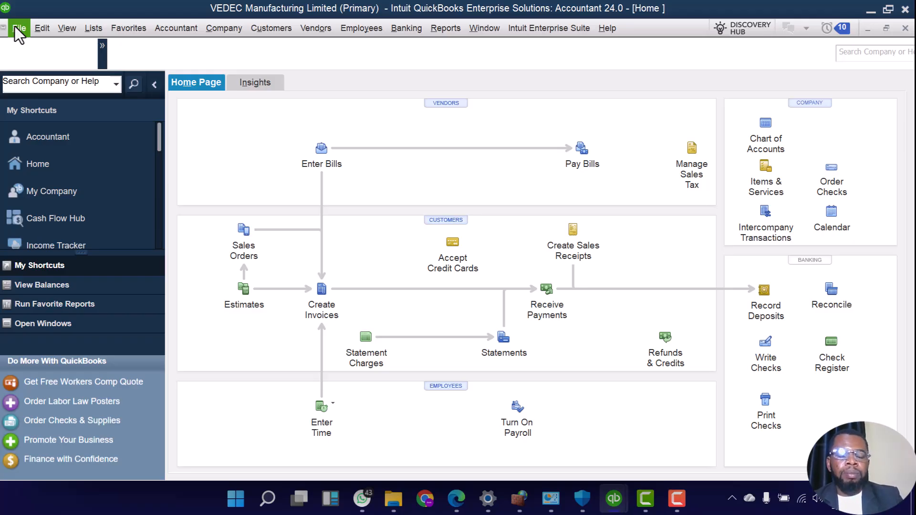
- Examine the company-wide preferences for General, Sales & Customers and Multiple Currencies, and close the preferences
{"action": "left_click", "coordinate": [47, 27]}
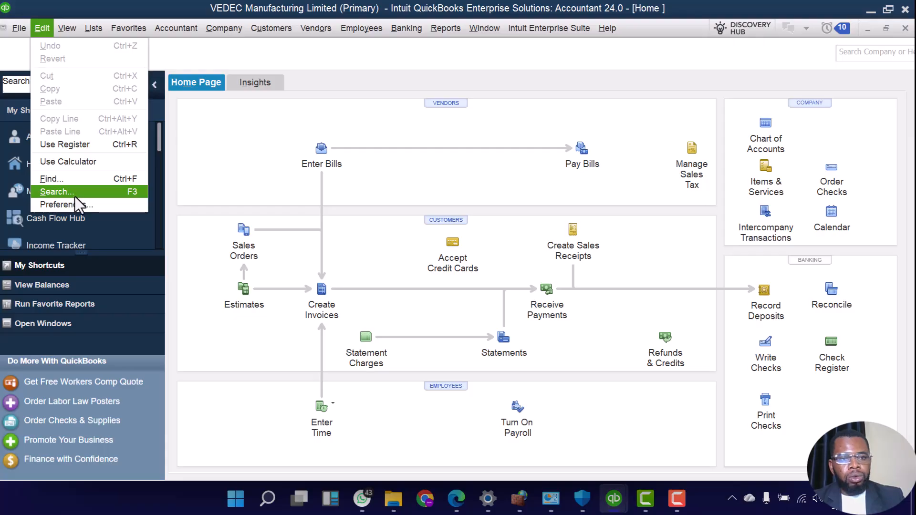
{"action": "left_click", "coordinate": [76, 200]}
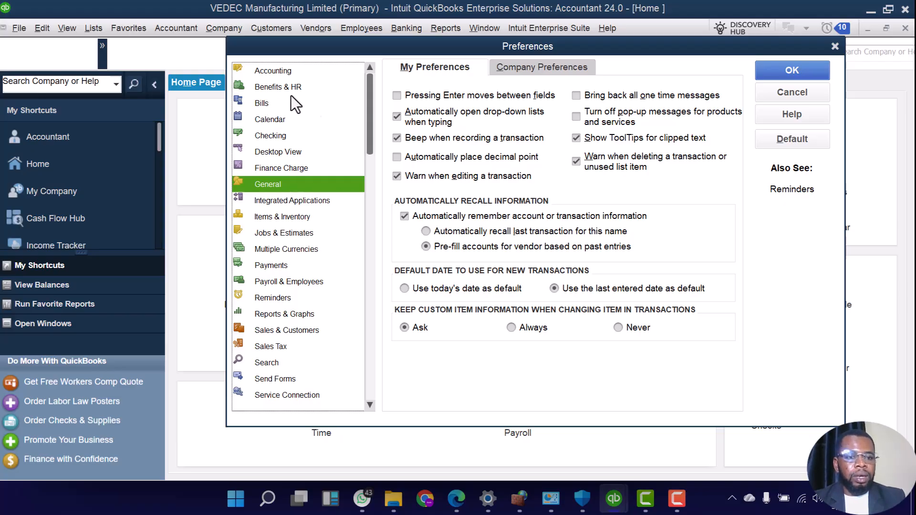
{"action": "left_click", "coordinate": [509, 63]}
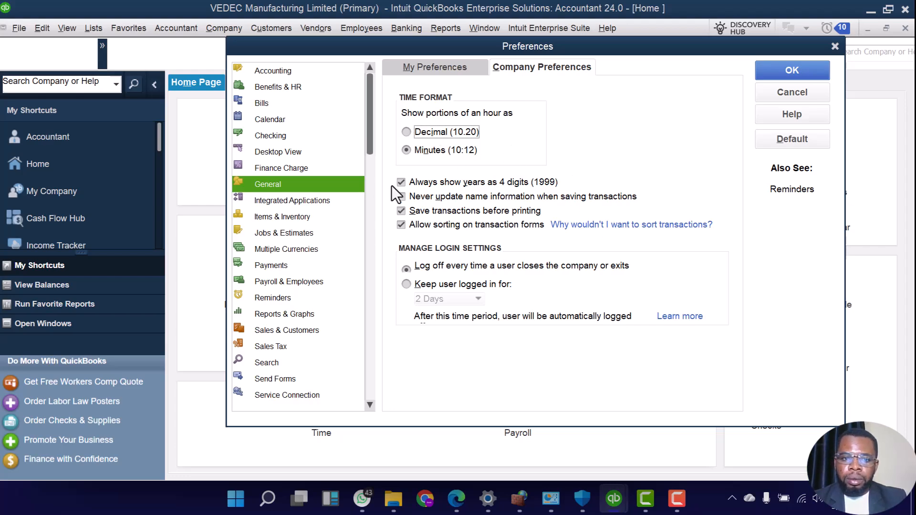
{"action": "left_click", "coordinate": [309, 328]}
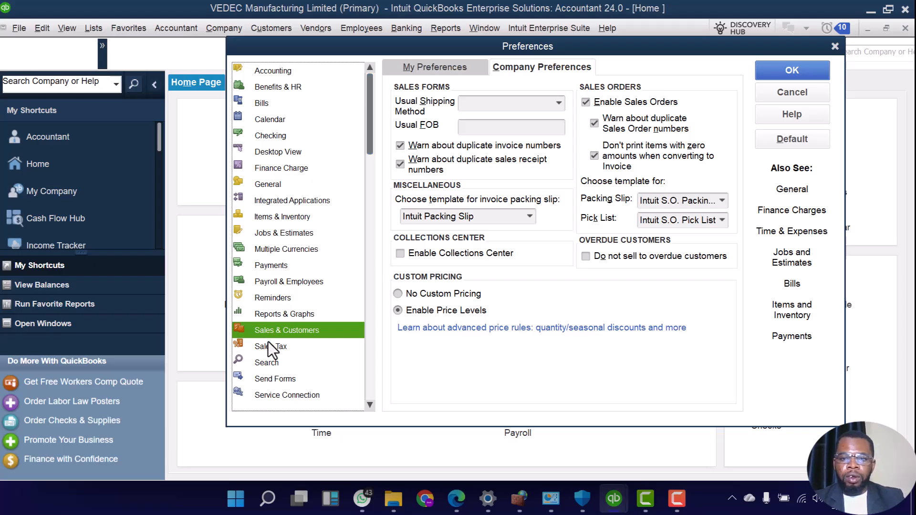
{"action": "left_click", "coordinate": [288, 250]}
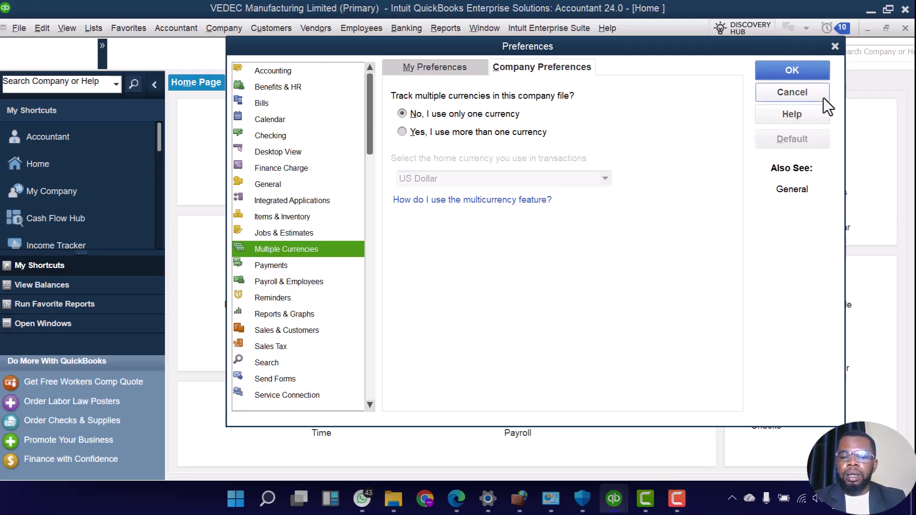
{"action": "left_click", "coordinate": [834, 46]}
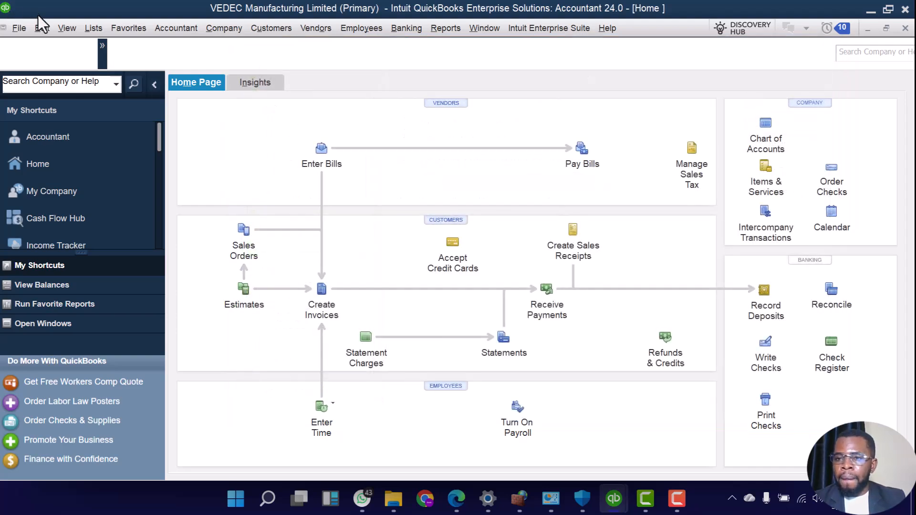
{"action": "left_click", "coordinate": [105, 28]}
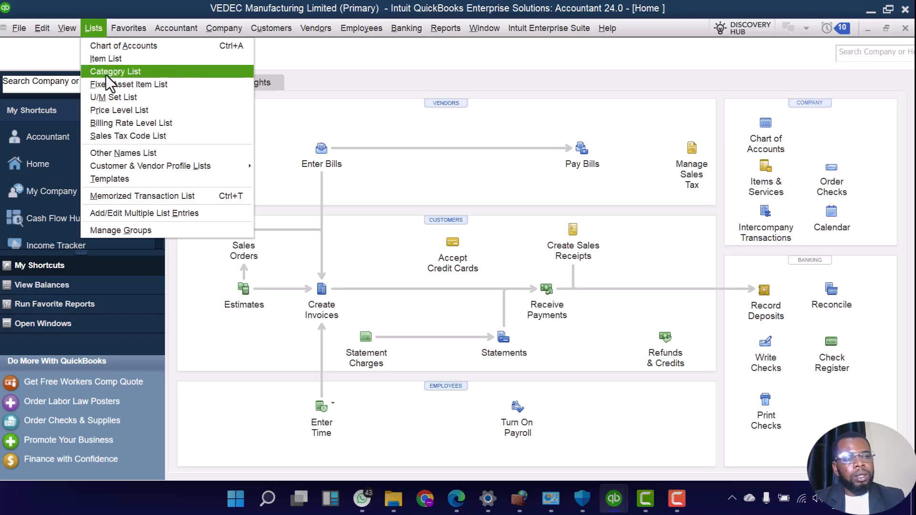
{"action": "left_click", "coordinate": [95, 27]}
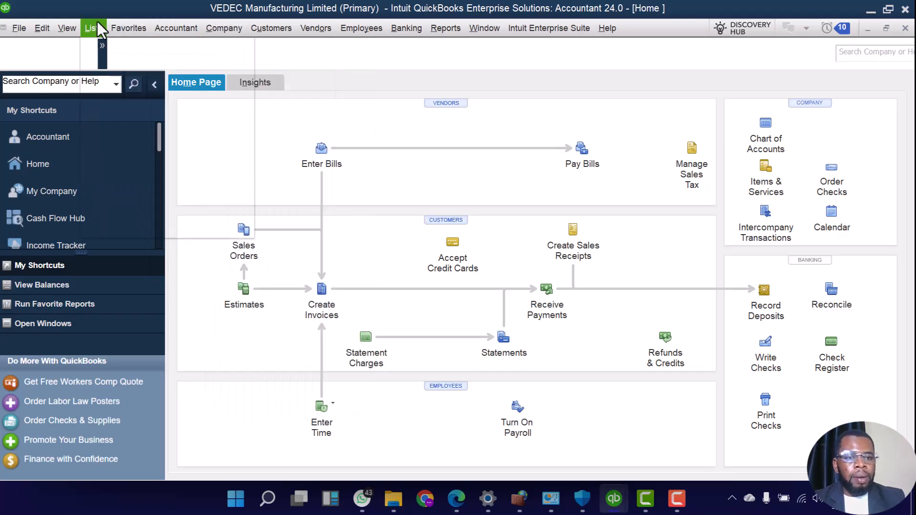
{"action": "left_click", "coordinate": [176, 28]}
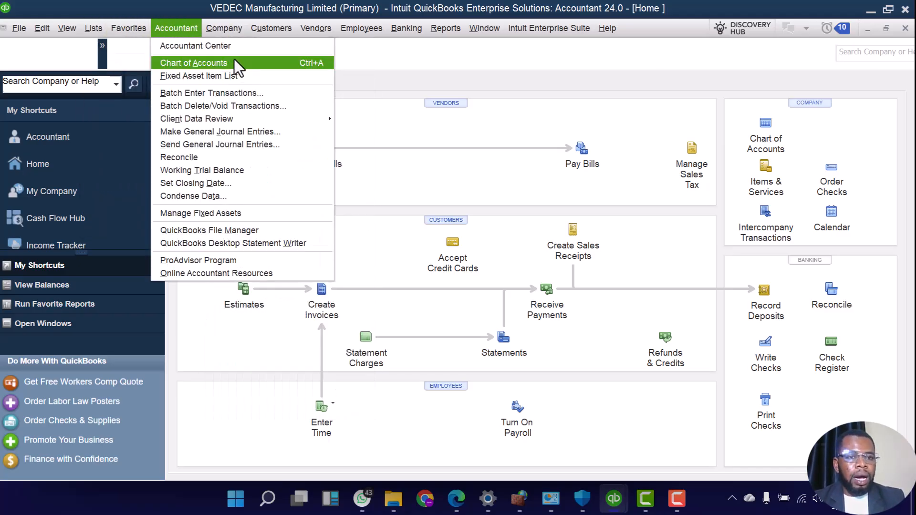
{"action": "left_click", "coordinate": [180, 32]}
{"action": "left_click", "coordinate": [223, 27]}
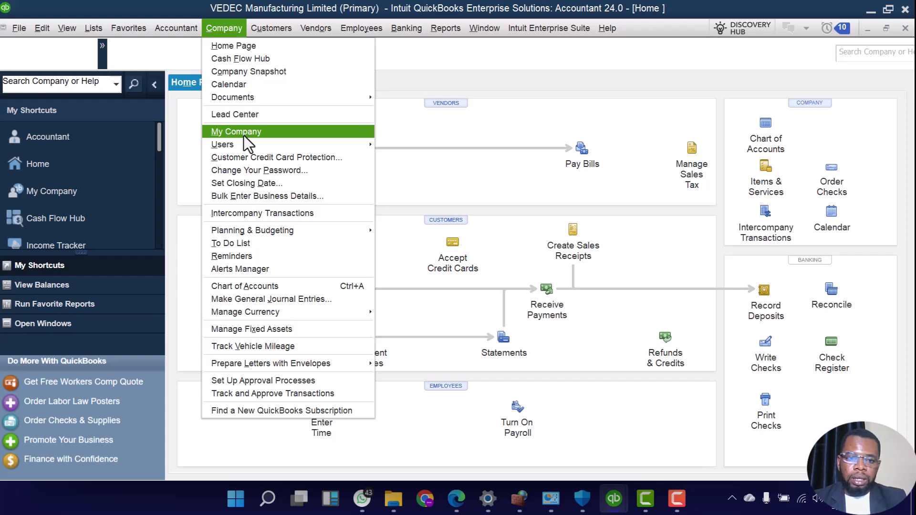
{"action": "mouse_move", "coordinate": [274, 28]}
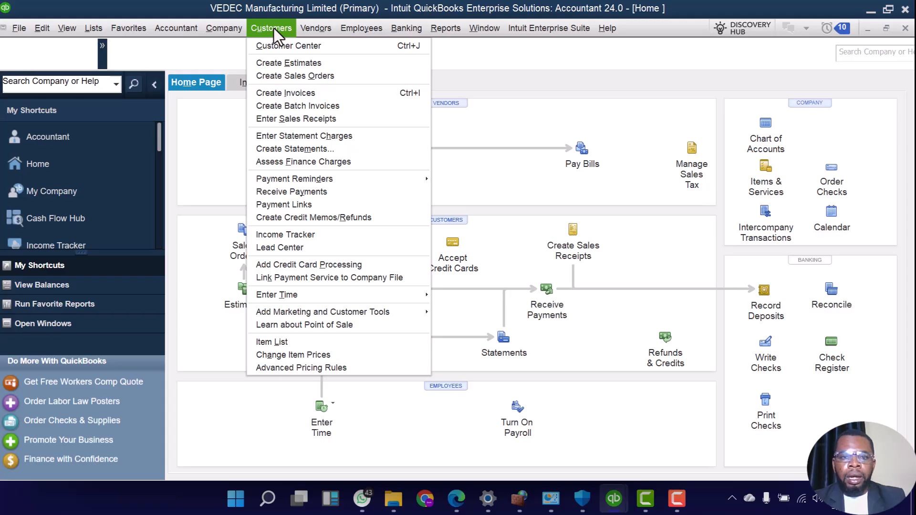
{"action": "mouse_move", "coordinate": [316, 26]}
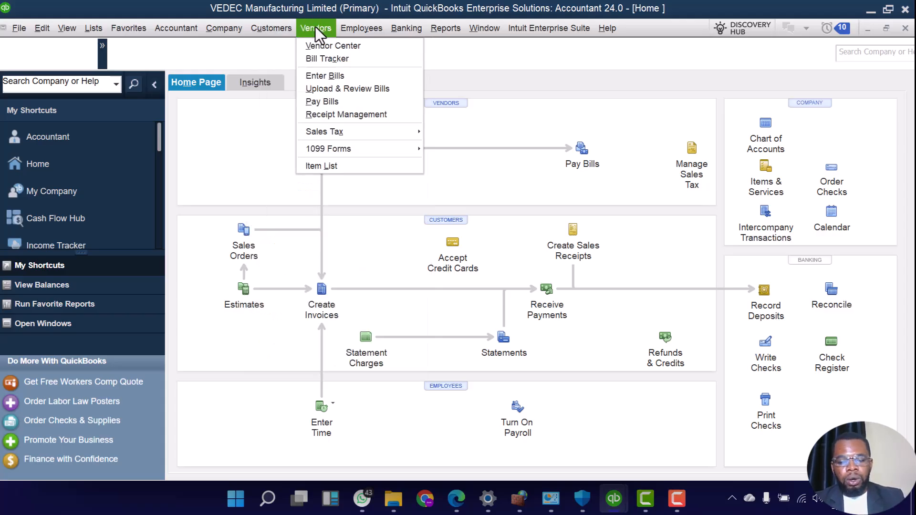
{"action": "left_click", "coordinate": [485, 27]}
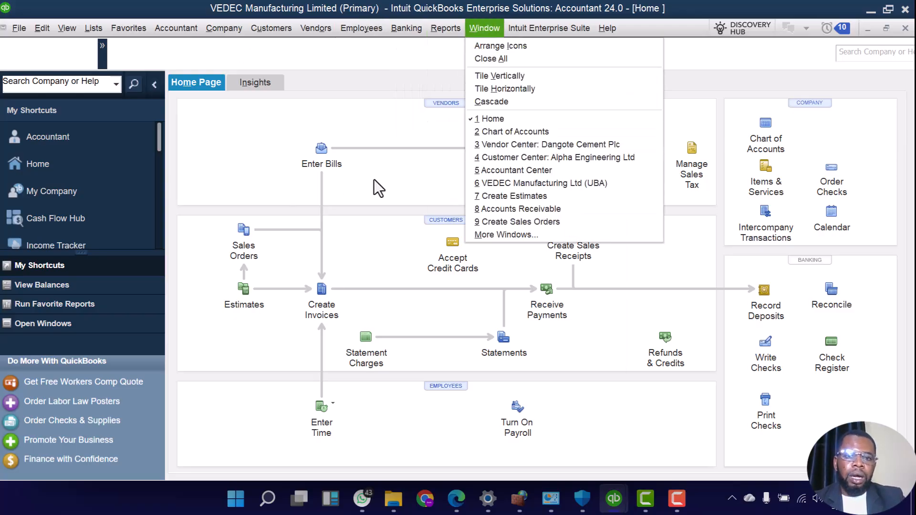
{"action": "left_click", "coordinate": [388, 184]}
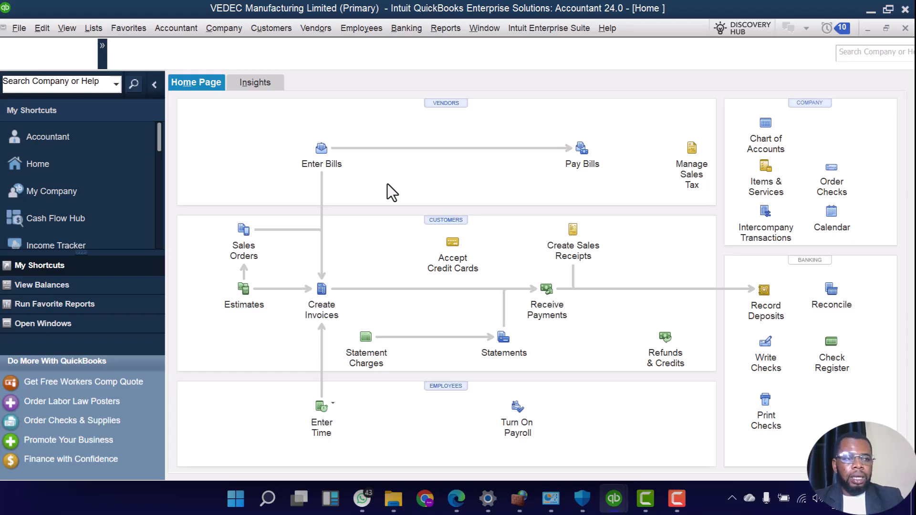
- Start a batch entry of checks and date the first transaction 04/24/2026, keeping check number 1
{"action": "left_click", "coordinate": [173, 30]}
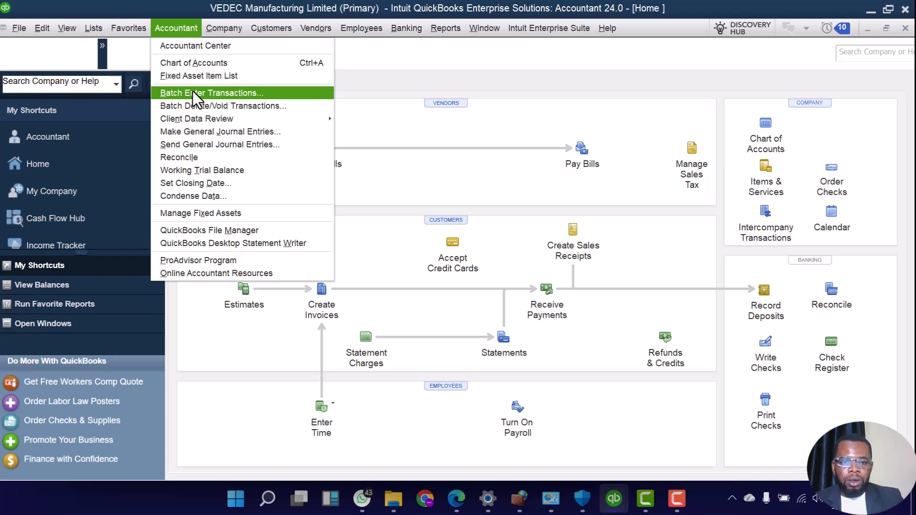
{"action": "left_click", "coordinate": [193, 93]}
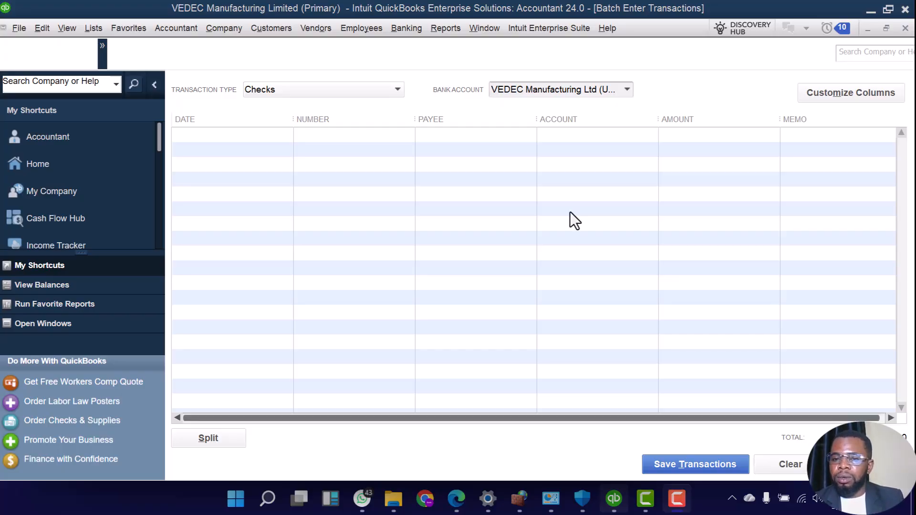
{"action": "left_click", "coordinate": [259, 140]}
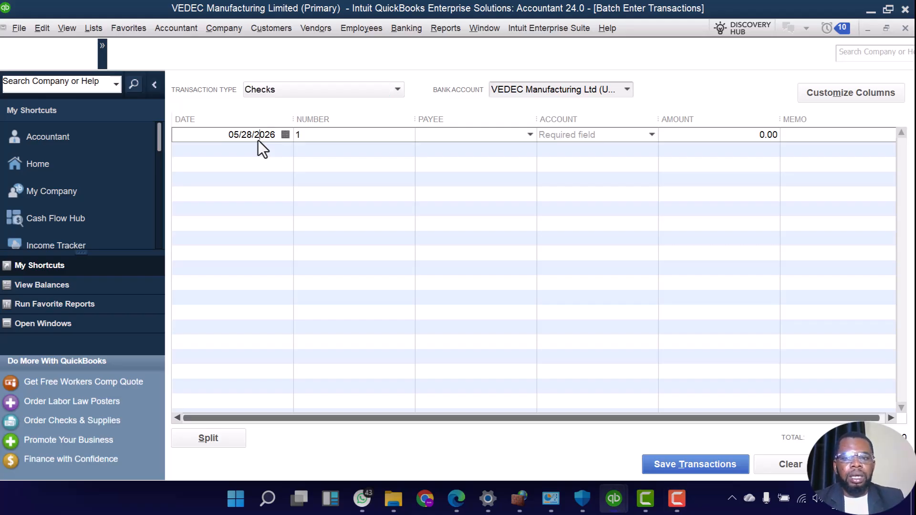
{"action": "left_click", "coordinate": [285, 136]}
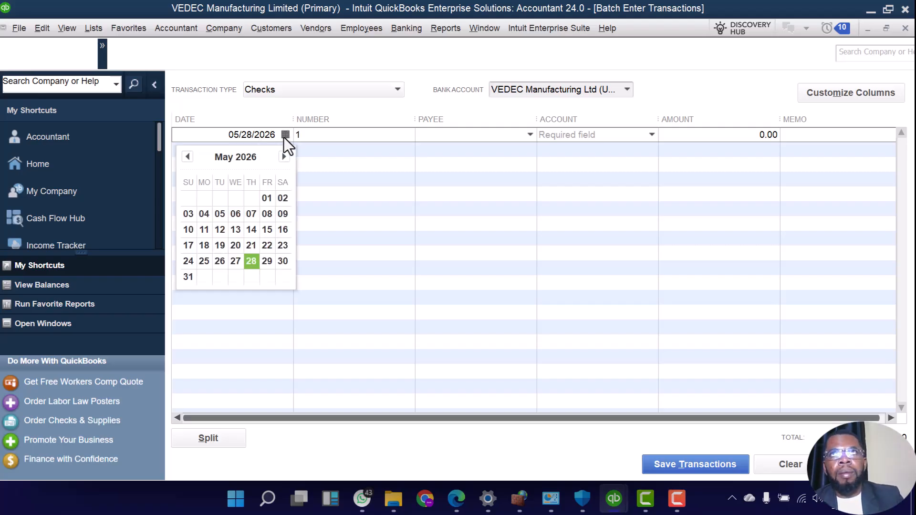
{"action": "left_click", "coordinate": [187, 157]}
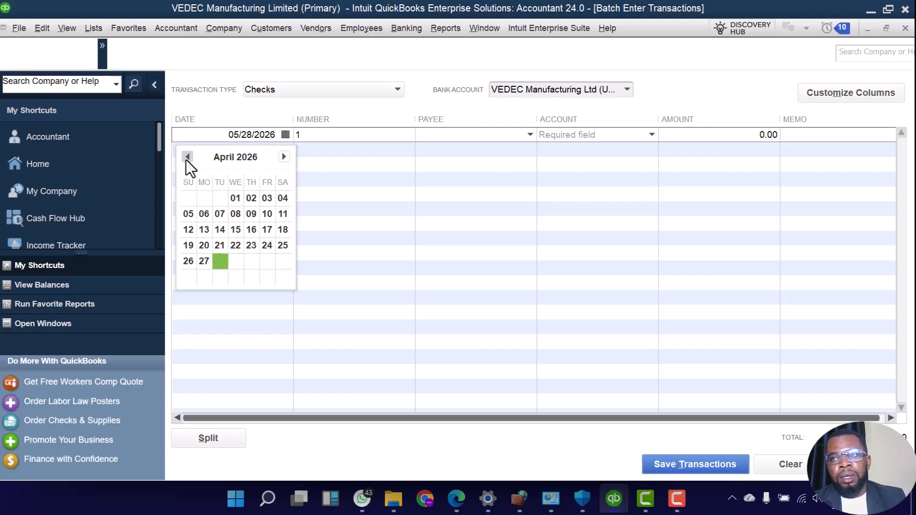
{"action": "left_click", "coordinate": [268, 246]}
{"action": "left_click", "coordinate": [383, 134]}
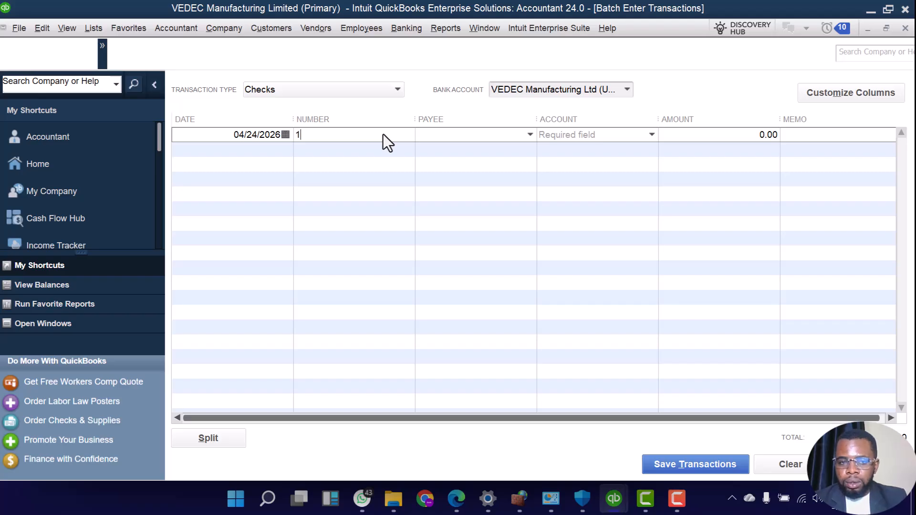
- Add Travel Tour Global Ltd as a new name of type Other and use it as the first check's payee
{"action": "left_click", "coordinate": [529, 137]}
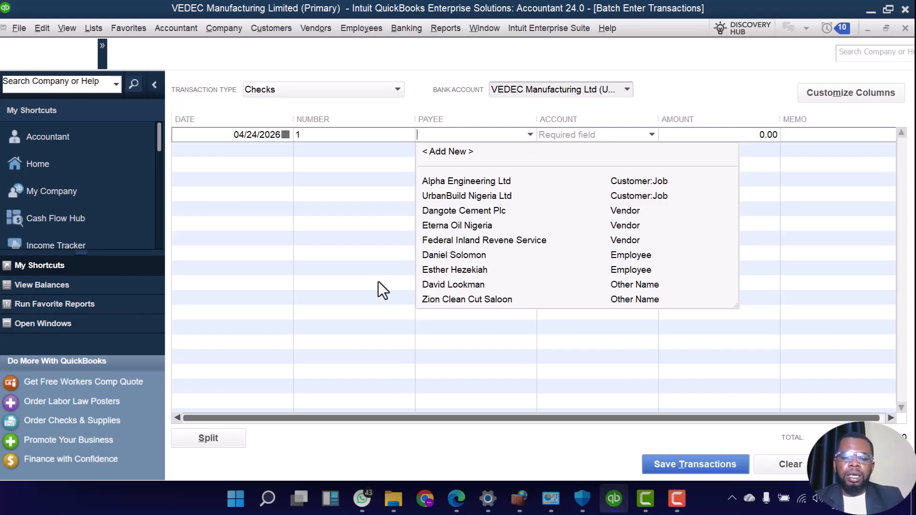
{"action": "left_click", "coordinate": [451, 155]}
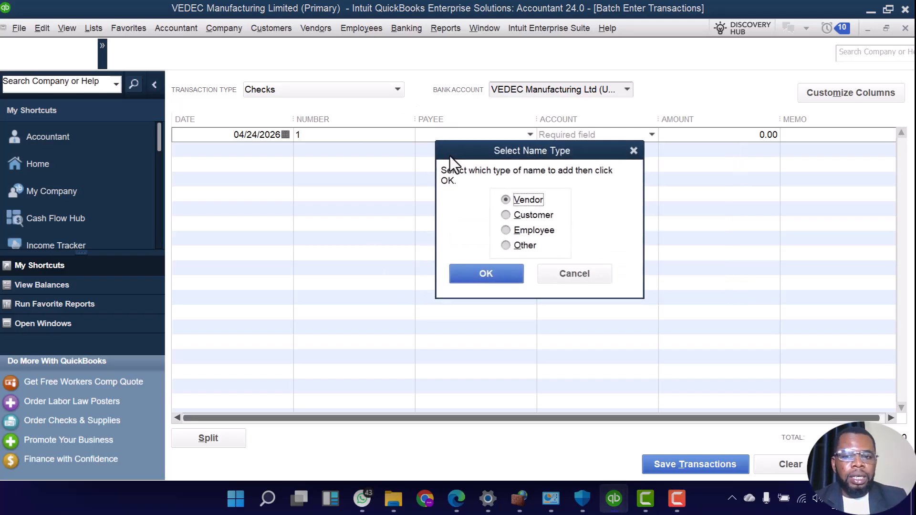
{"action": "left_click", "coordinate": [527, 247]}
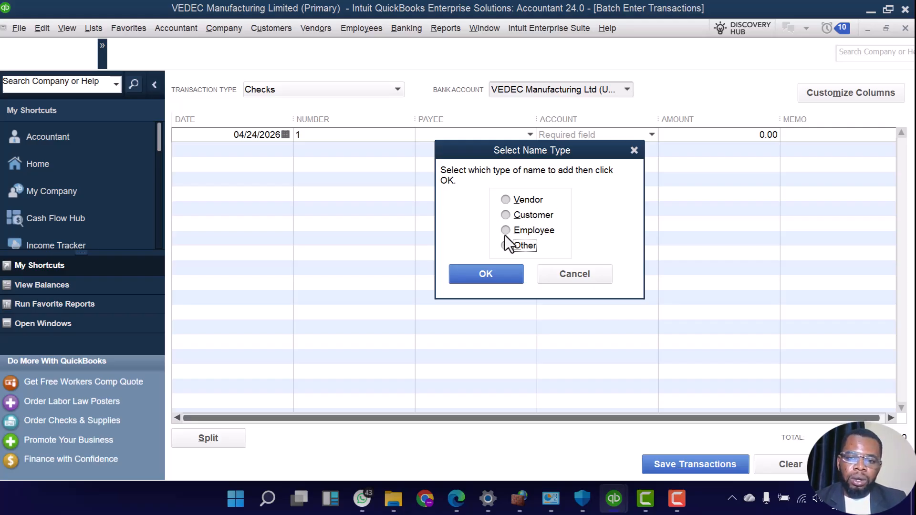
{"action": "left_click", "coordinate": [486, 274]}
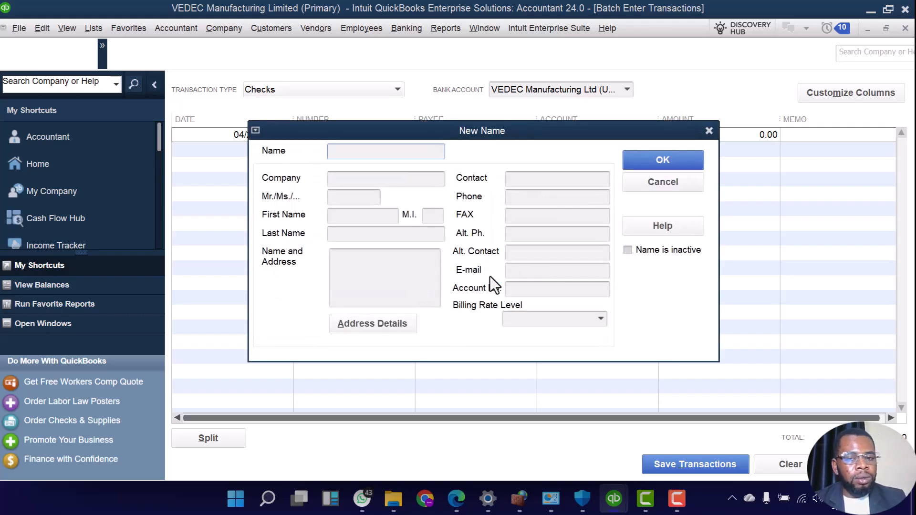
{"action": "type", "text": "Trave"}
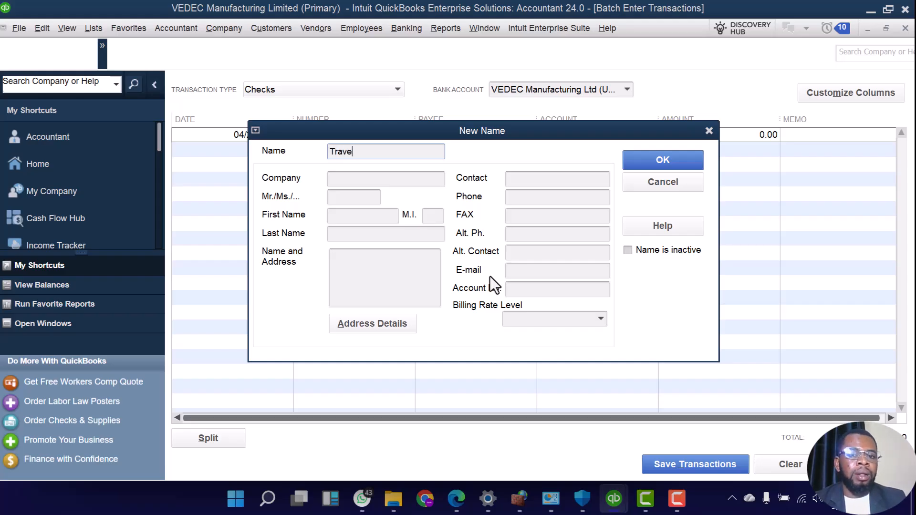
{"action": "type", "text": "l Tour"}
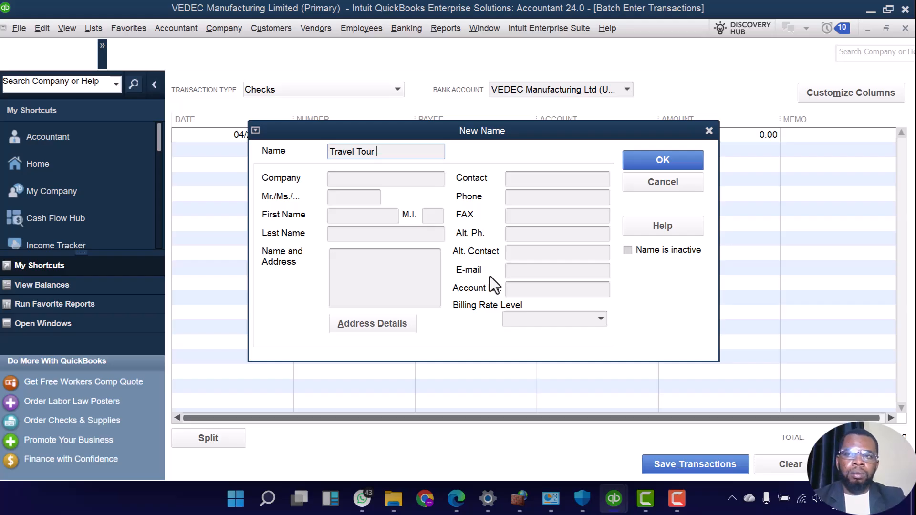
{"action": "type", "text": "Global Ltd"}
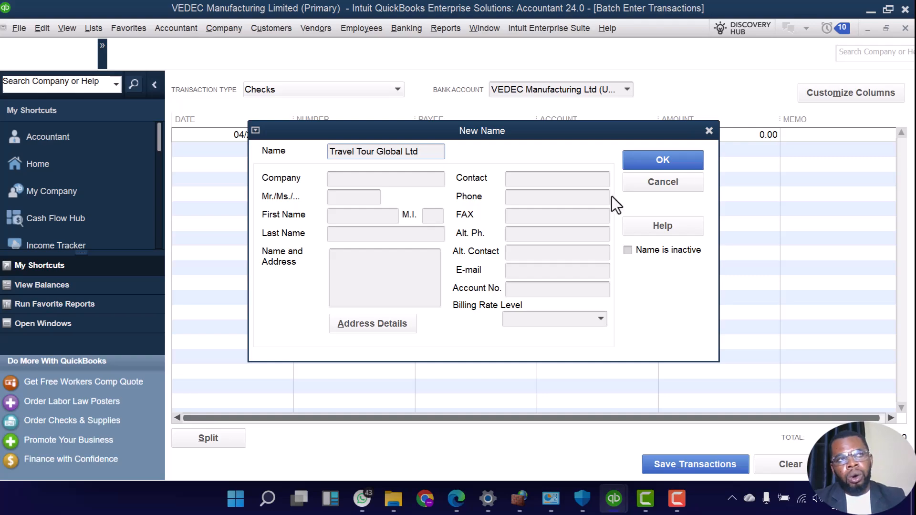
{"action": "left_click", "coordinate": [654, 163]}
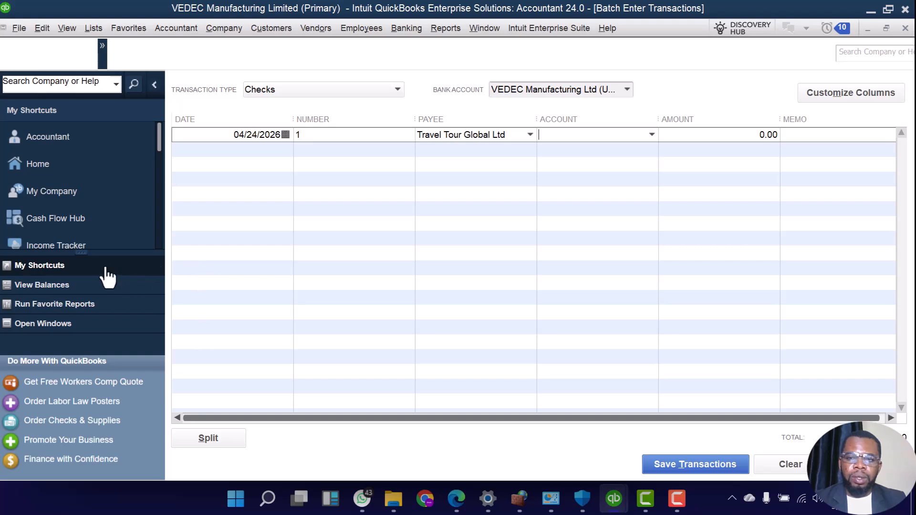
- Show the account balances and check those of the UBA and Zenith bank accounts
{"action": "left_click", "coordinate": [68, 285]}
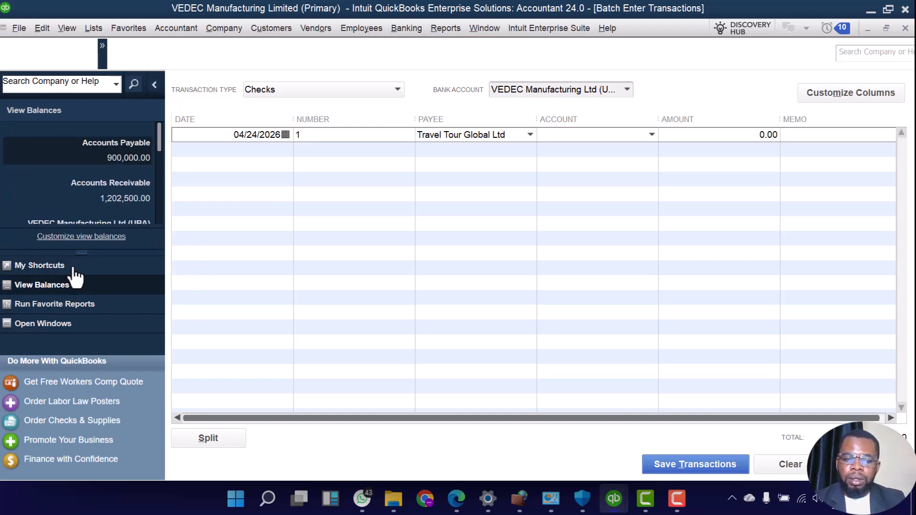
{"action": "scroll", "coordinate": [128, 164], "scroll_direction": "down", "scroll_amount": 3}
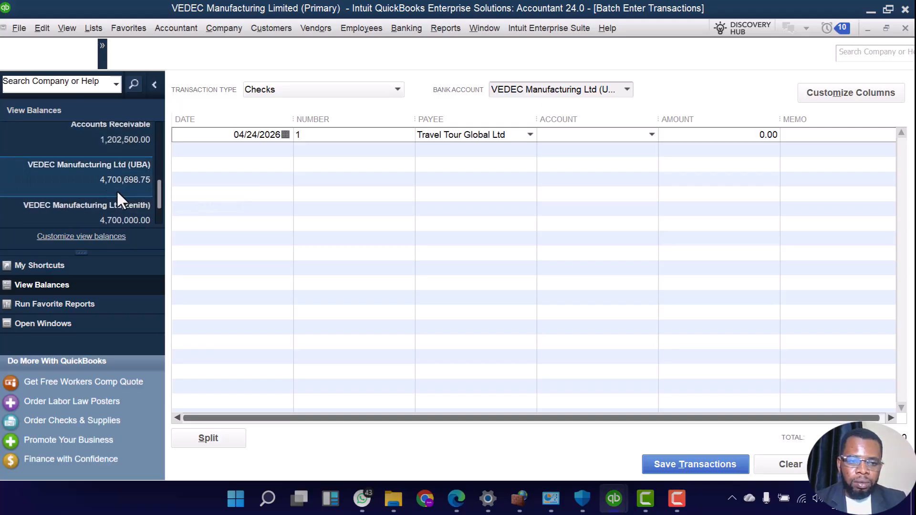
{"action": "scroll", "coordinate": [116, 190], "scroll_direction": "down", "scroll_amount": 1}
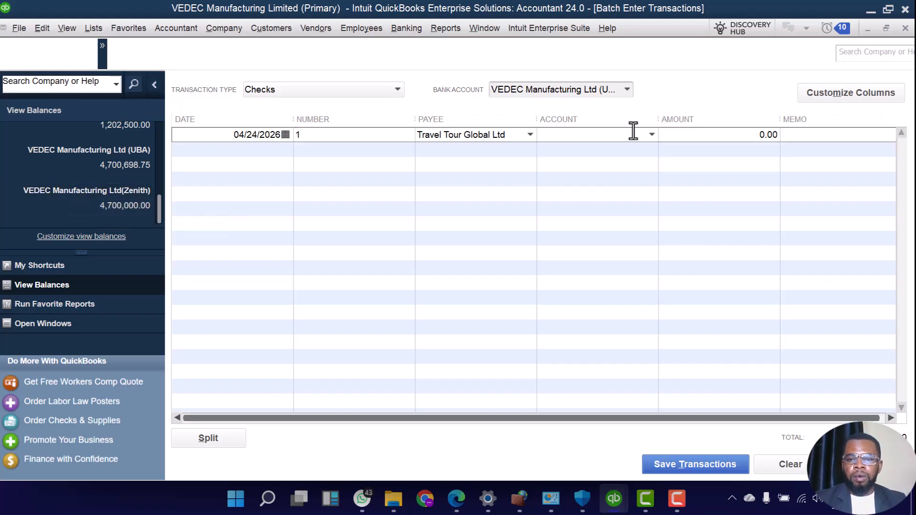
- Assign the first check to the Travel Expense account with an amount of 1,200,000.00
{"action": "left_click", "coordinate": [652, 135]}
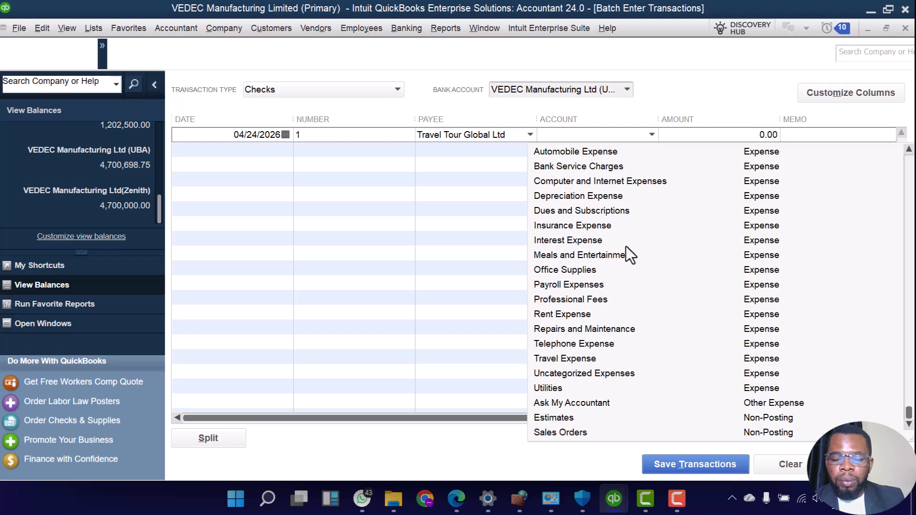
{"action": "left_click", "coordinate": [551, 360]}
{"action": "left_click", "coordinate": [694, 138]}
{"action": "type", "text": "1,2"}
{"action": "type", "text": "00,00"}
{"action": "key", "text": "Tab"}
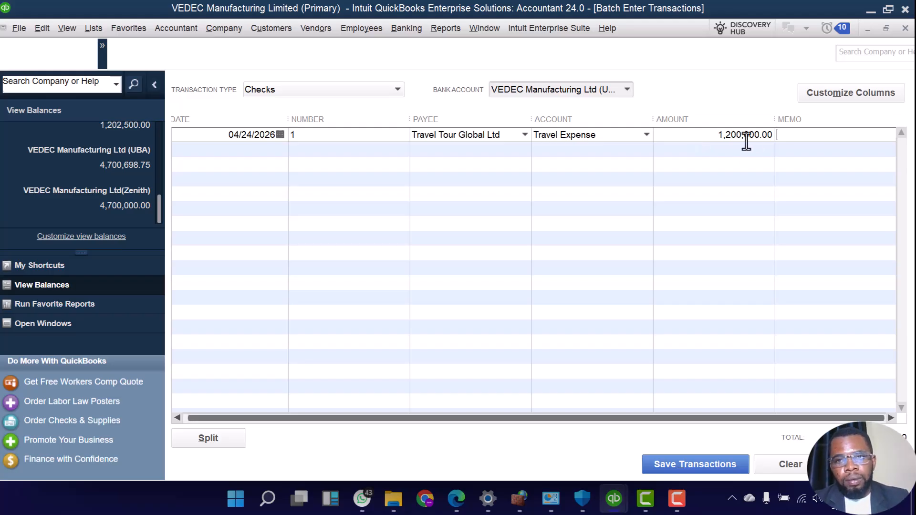
- Change the first check's amount to 2,000,000.00
{"action": "double_click", "coordinate": [726, 138]}
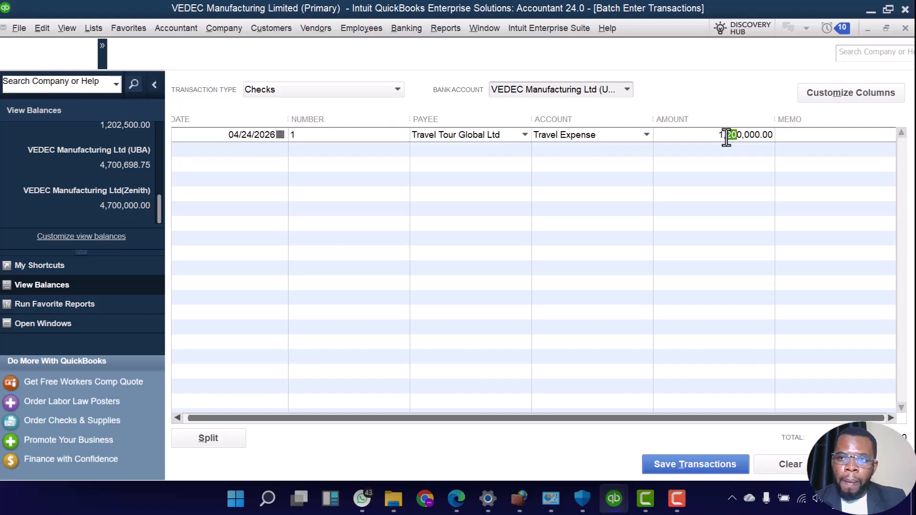
{"action": "left_click", "coordinate": [727, 137]}
{"action": "key", "text": "BackSpace"}
{"action": "key", "text": "BackSpace"}
{"action": "key", "text": "BackSpace"}
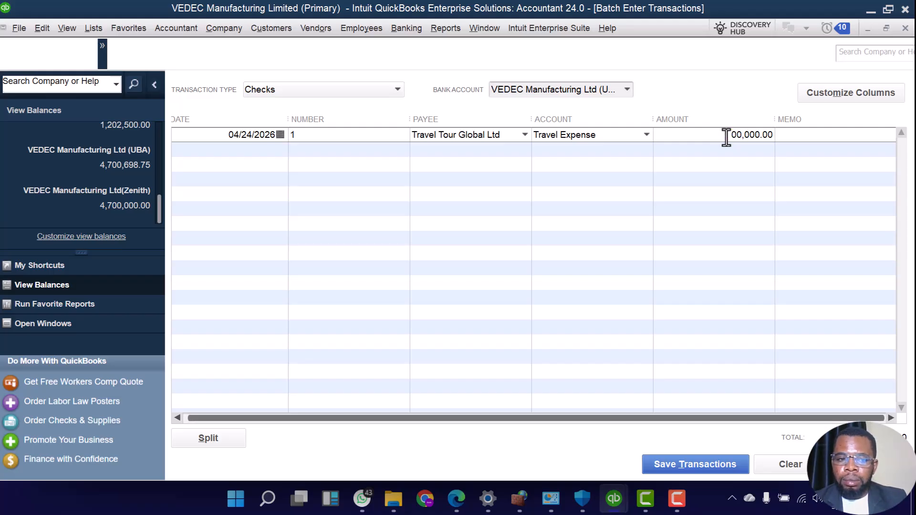
{"action": "type", "text": "20"}
{"action": "key", "text": "Tab"}
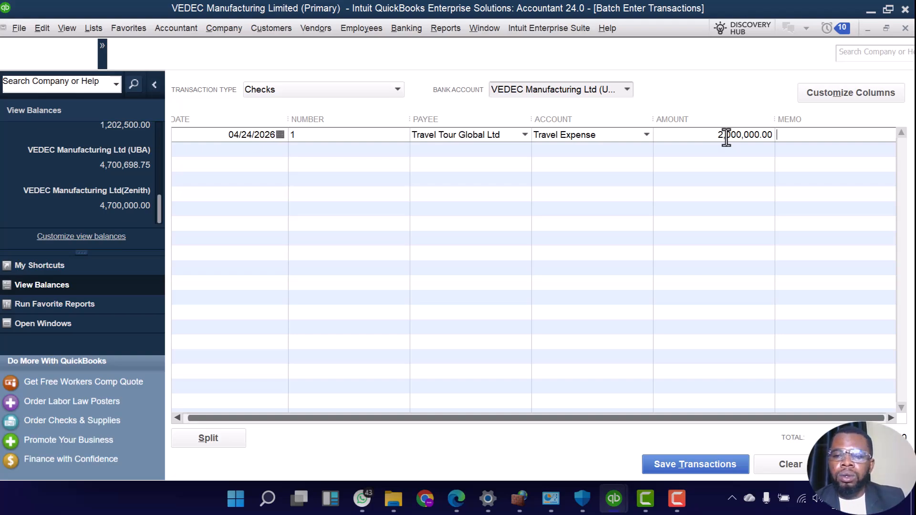
- Enter the memo "For Directors travel expenses, flight, and hotels" for the first check
{"action": "type", "text": "For trans"}
{"action": "key", "text": "BackSpace"}
{"action": "key", "text": "BackSpace"}
{"action": "key", "text": "BackSpace"}
{"action": "key", "text": "BackSpace"}
{"action": "key", "text": "BackSpace"}
{"action": "type", "text": "Director"}
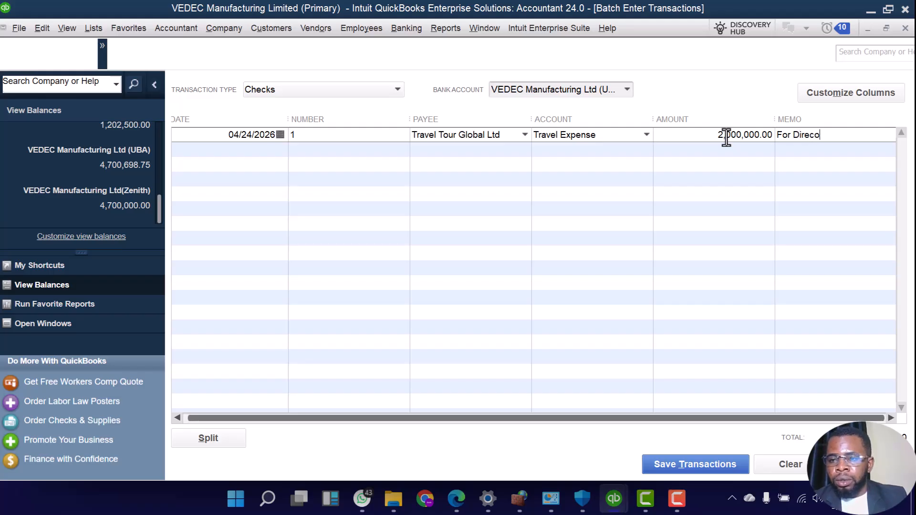
{"action": "type", "text": "s trave"}
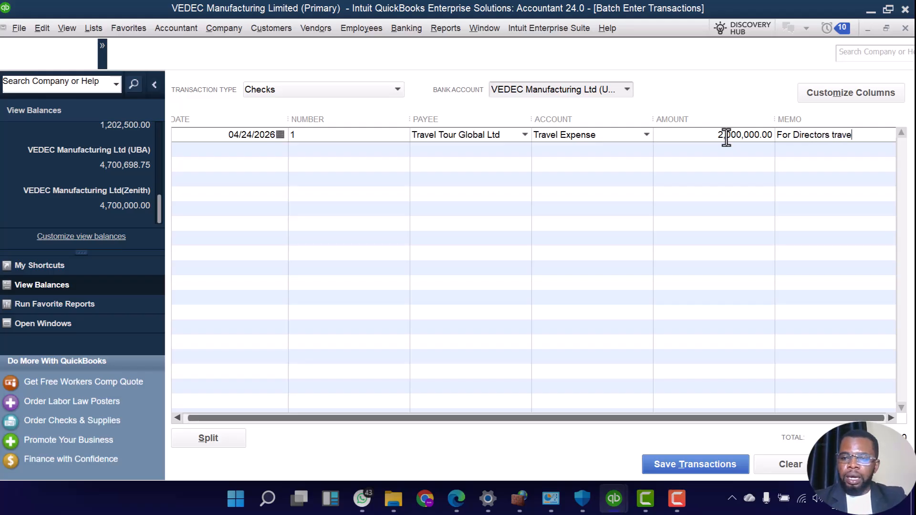
{"action": "type", "text": "l expenses, "}
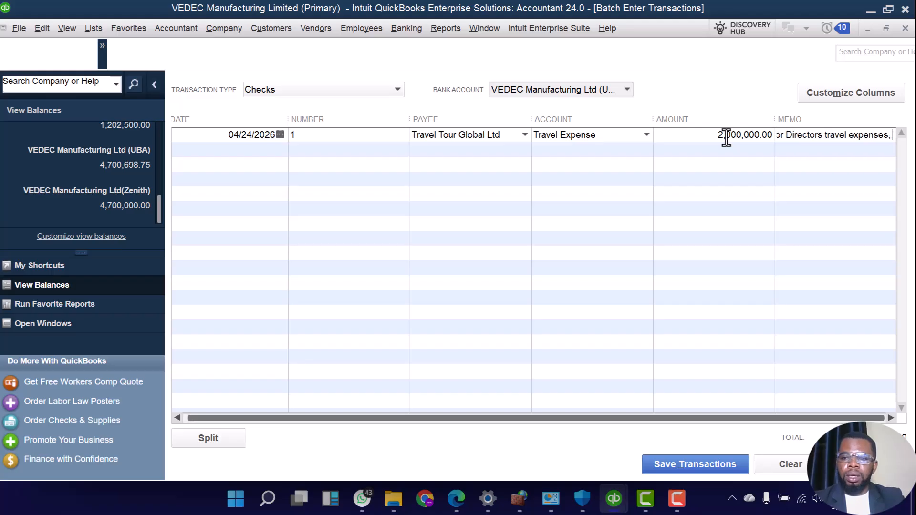
{"action": "type", "text": "flight, and hotels"}
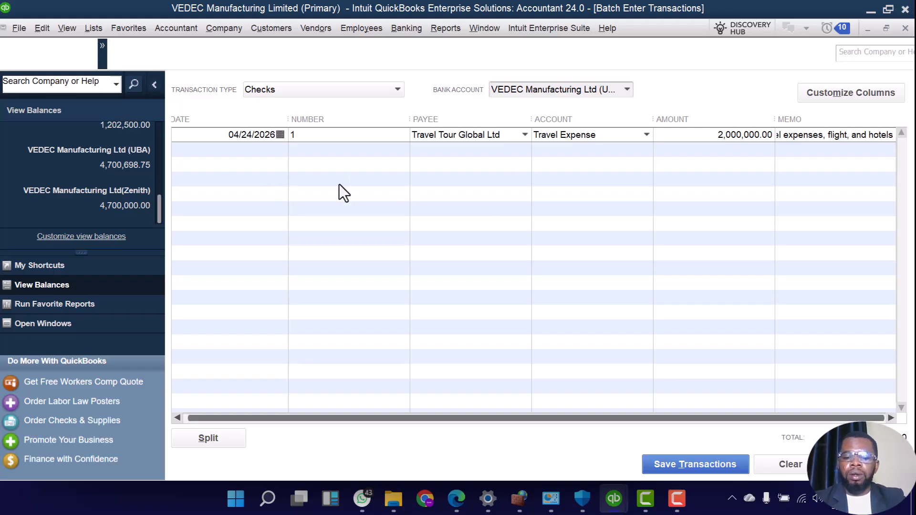
- Keep VEDEC Manufacturing Ltd (UBA) as the bank account and save the check transaction to it
{"action": "left_click", "coordinate": [628, 92]}
{"action": "left_click", "coordinate": [548, 136]}
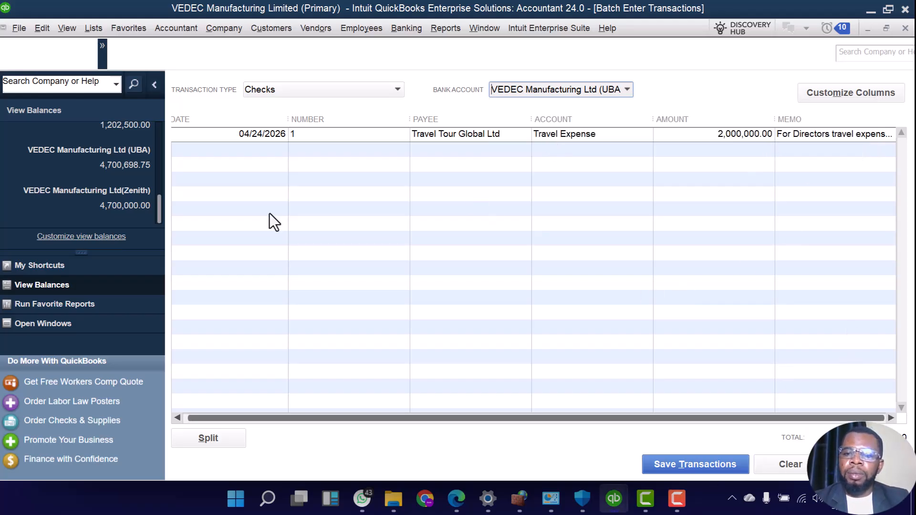
{"action": "left_click", "coordinate": [717, 464]}
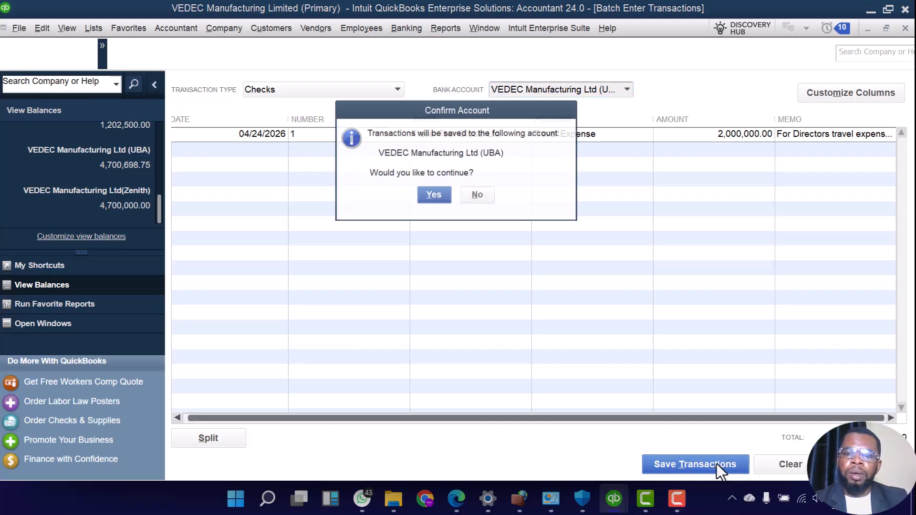
{"action": "left_click", "coordinate": [424, 202]}
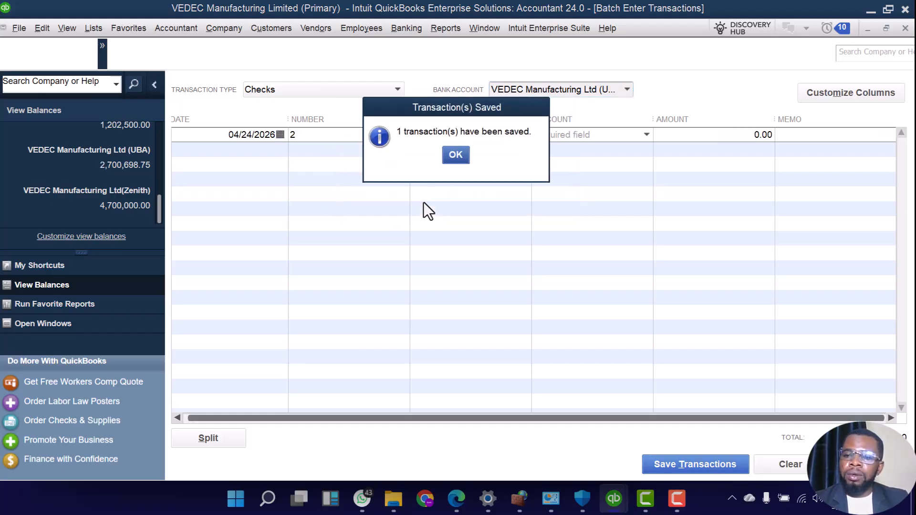
{"action": "left_click", "coordinate": [456, 155]}
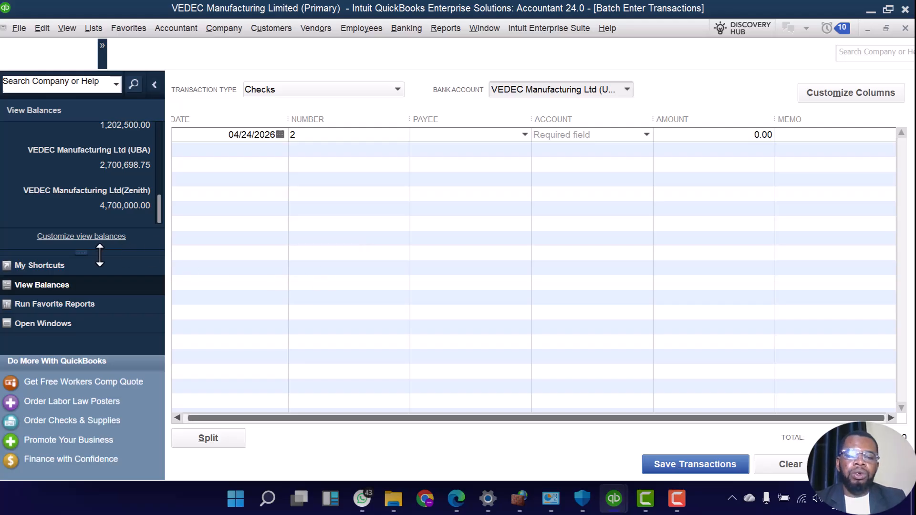
- Review the account balances and switch the batch's bank account to VEDEC Manufacturing Ltd(Zenith)
{"action": "scroll", "coordinate": [125, 189], "scroll_direction": "up", "scroll_amount": 1}
{"action": "scroll", "coordinate": [125, 190], "scroll_direction": "up", "scroll_amount": 1}
{"action": "scroll", "coordinate": [125, 190], "scroll_direction": "down", "scroll_amount": 2}
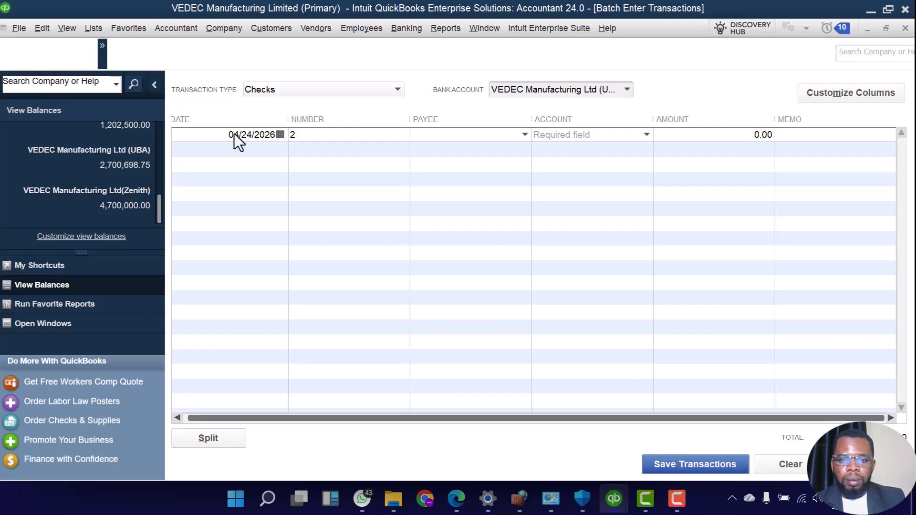
{"action": "left_click", "coordinate": [627, 88]}
{"action": "left_click", "coordinate": [589, 149]}
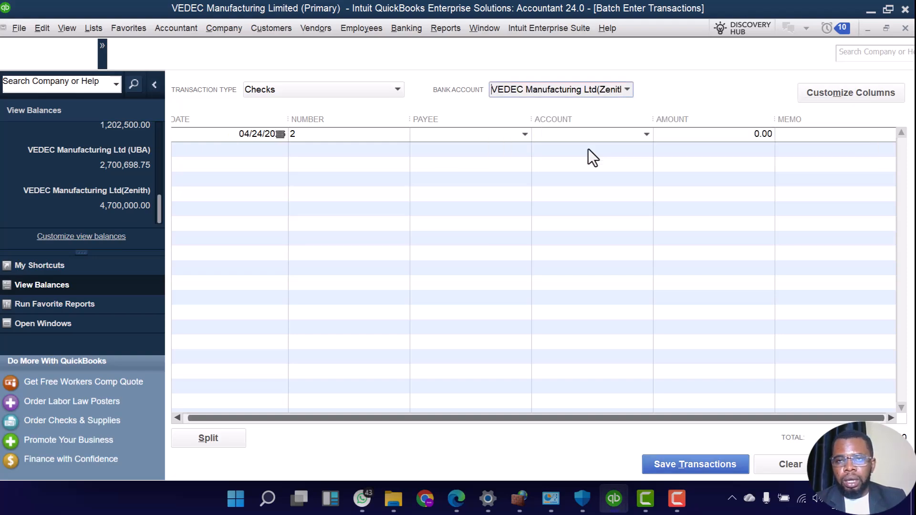
{"action": "left_click", "coordinate": [281, 137]}
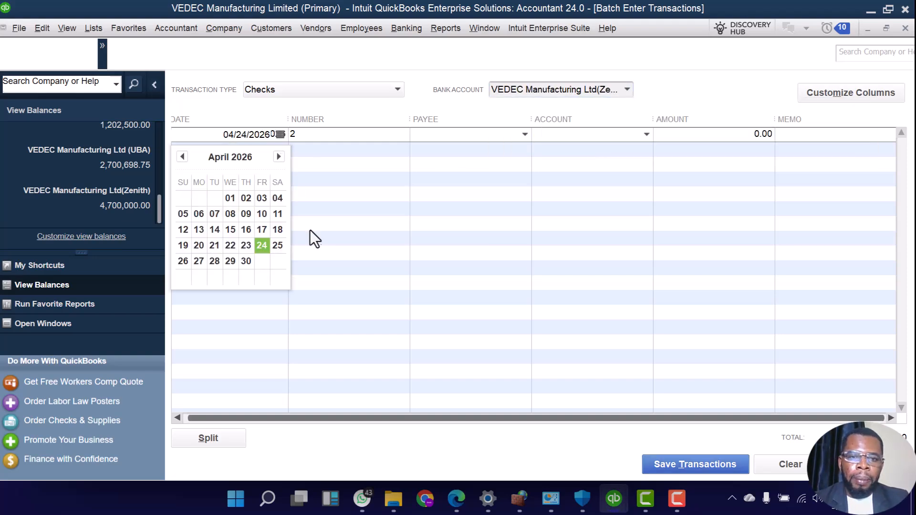
{"action": "left_click", "coordinate": [278, 159]}
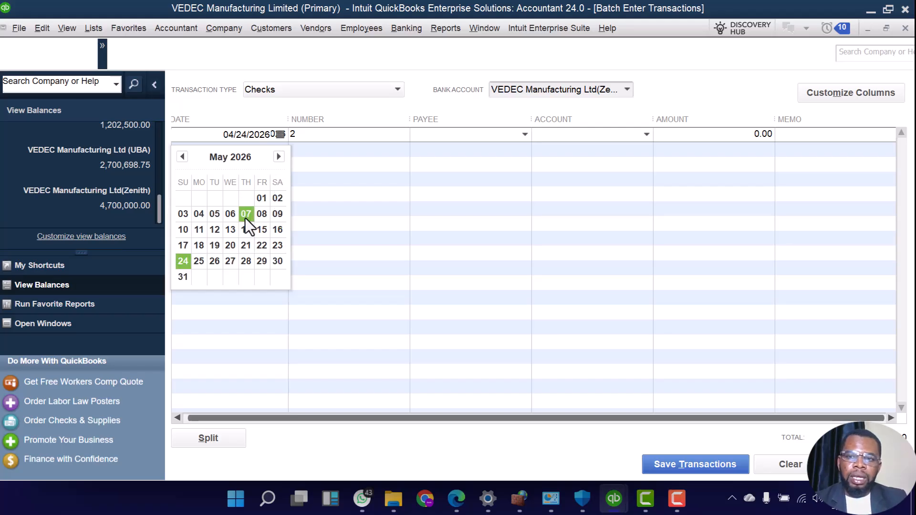
{"action": "key", "text": "Escape"}
- Add DeBanko Automobiles Ltd as a new name of type Other and use it as the payee of check 2
{"action": "left_click", "coordinate": [470, 139]}
{"action": "left_click", "coordinate": [529, 138]}
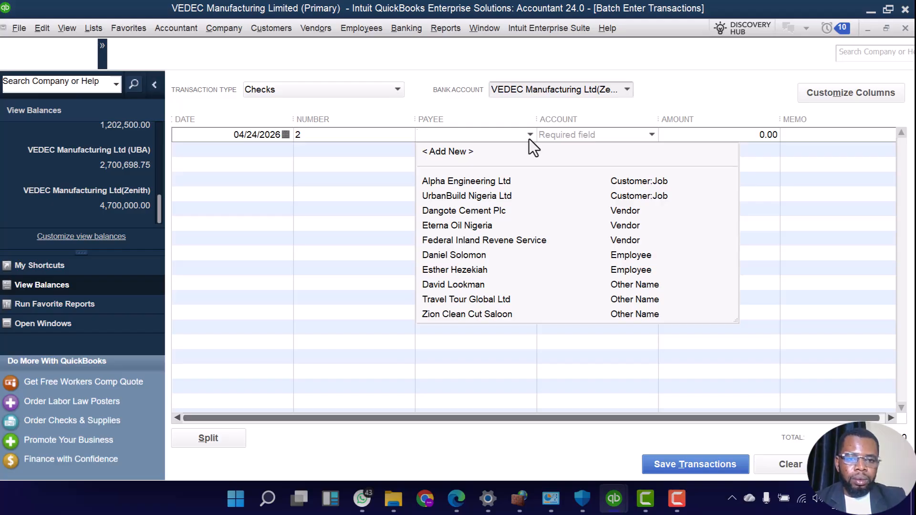
{"action": "left_click", "coordinate": [459, 152]}
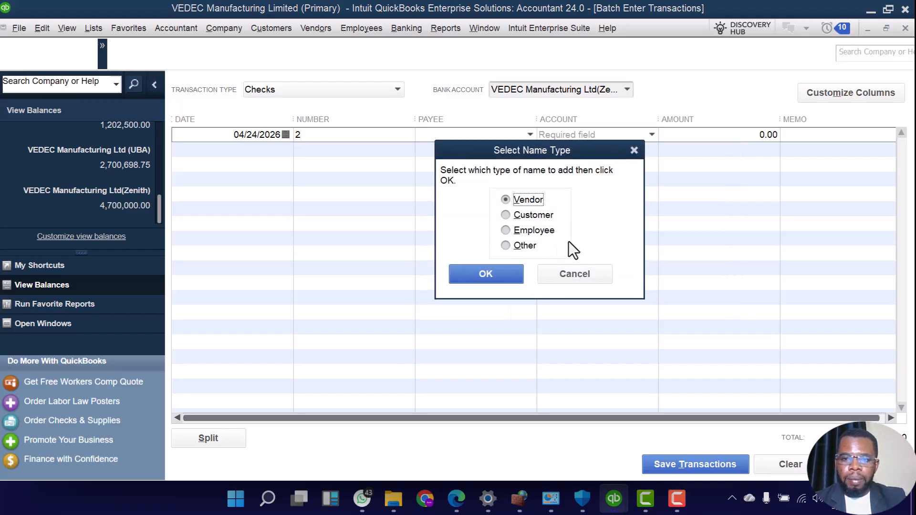
{"action": "left_click", "coordinate": [514, 246]}
{"action": "left_click", "coordinate": [462, 276]}
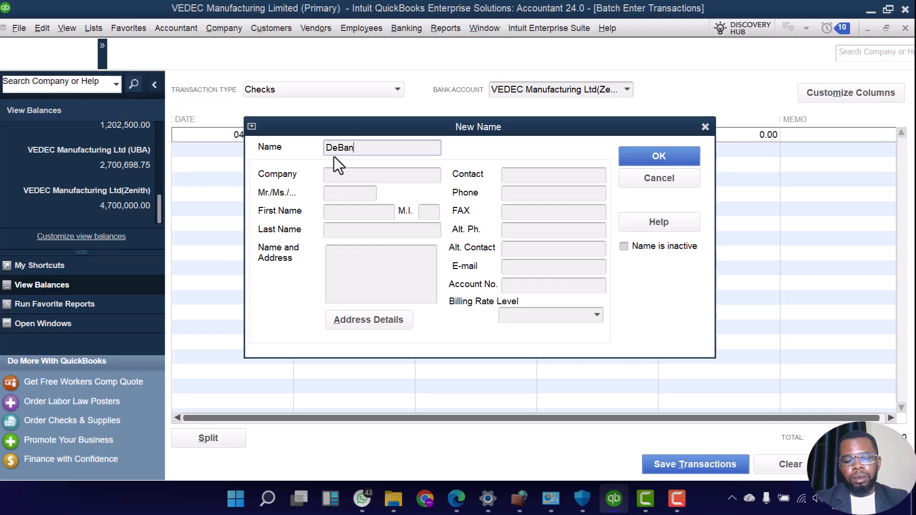
{"action": "type", "text": "kole"}
{"action": "key", "text": "BackSpace"}
{"action": "key", "text": "BackSpace"}
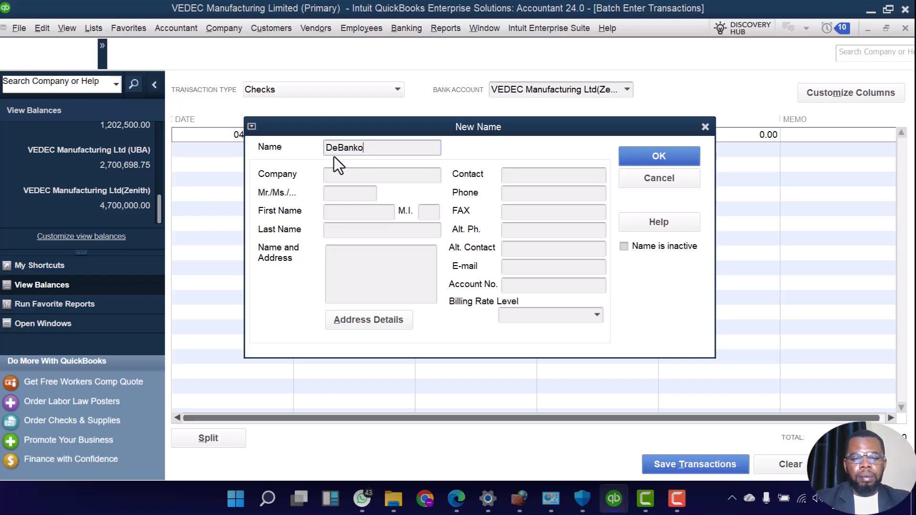
{"action": "type", "text": "Automon"}
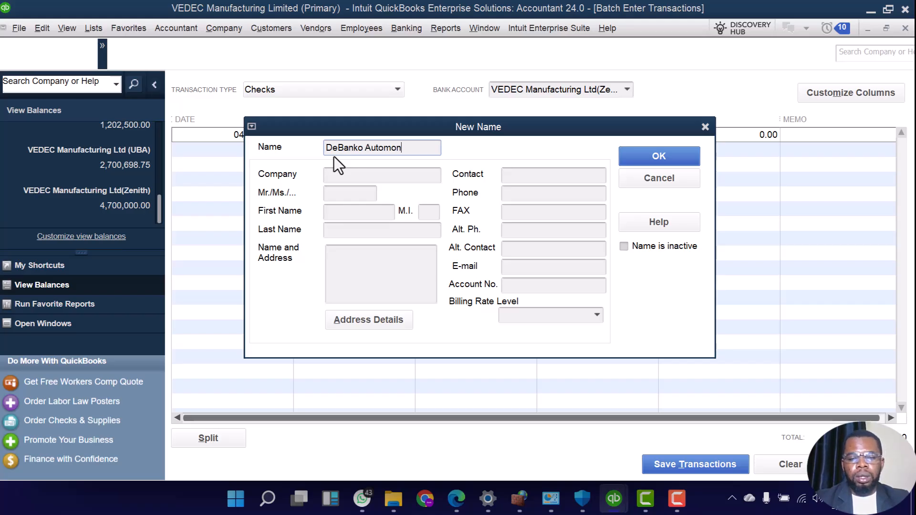
{"action": "key", "text": "BackSpace"}
{"action": "type", "text": "biles"}
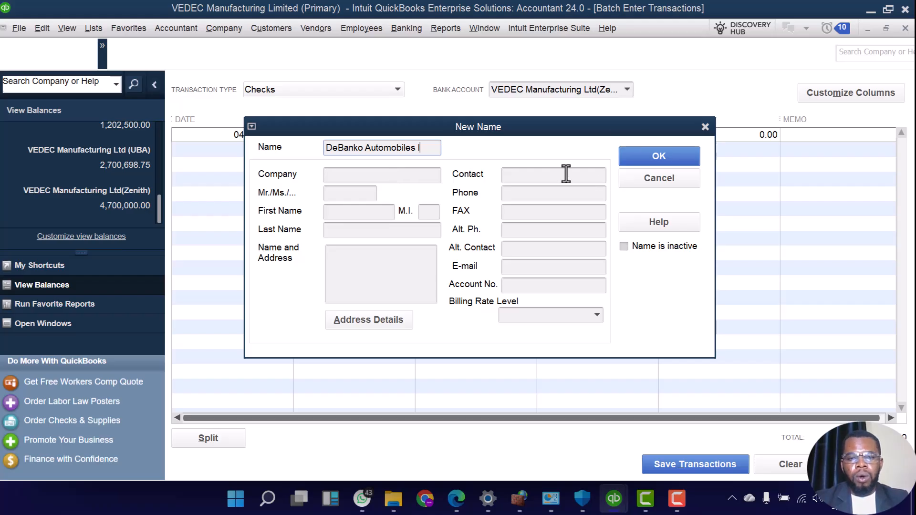
{"action": "type", "text": " Ltd"}
{"action": "left_click", "coordinate": [667, 162]}
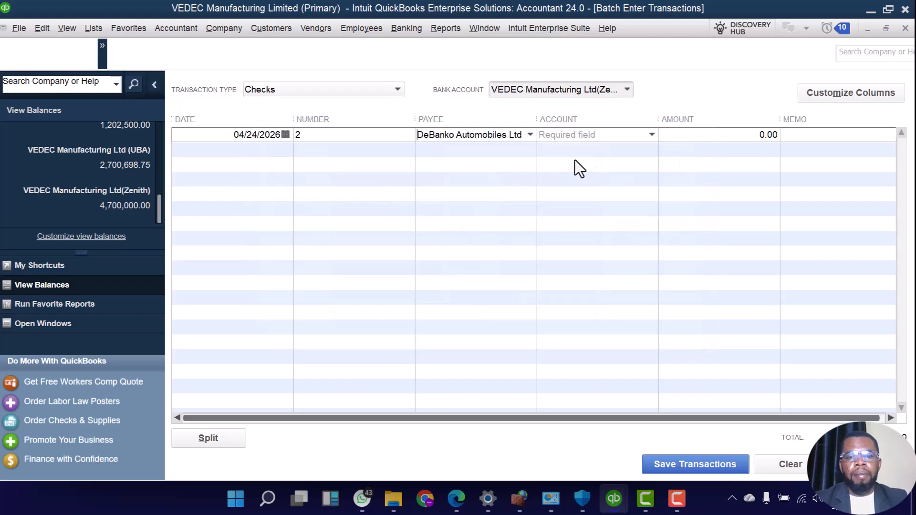
- Assign check 2 to the Repairs and Maintenance account with an amount of 200,000.00
{"action": "left_click", "coordinate": [620, 132]}
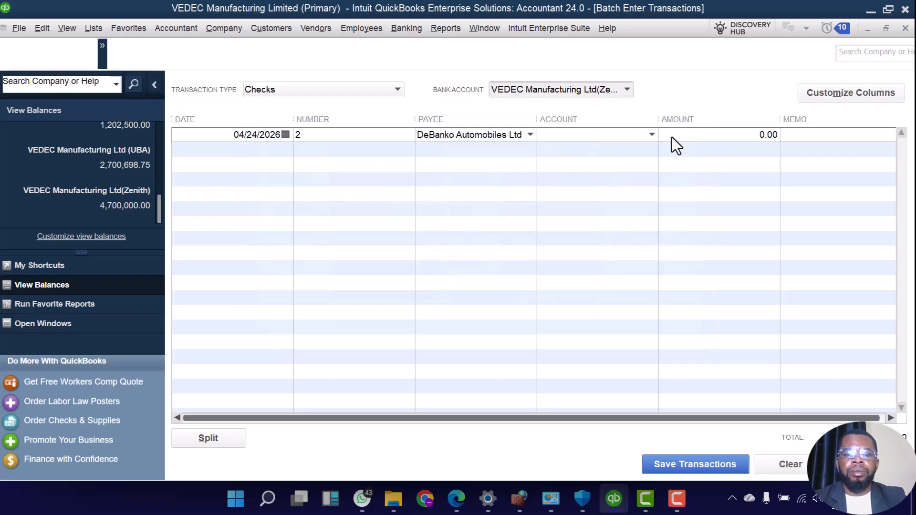
{"action": "left_click", "coordinate": [652, 135]}
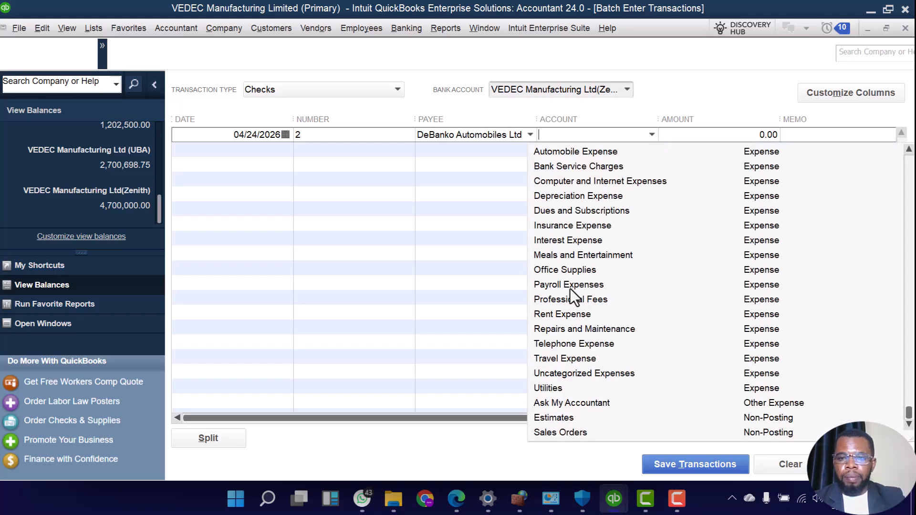
{"action": "left_click", "coordinate": [556, 330]}
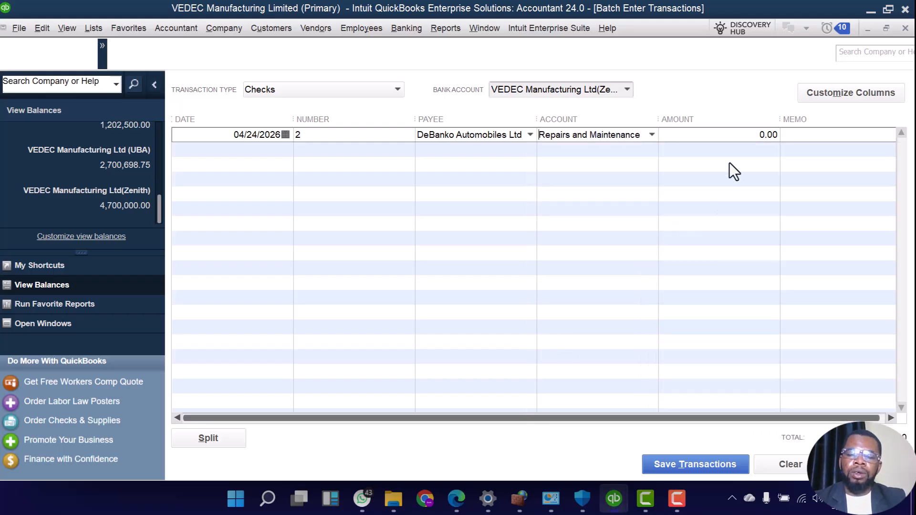
{"action": "left_click", "coordinate": [721, 136]}
{"action": "type", "text": "2"}
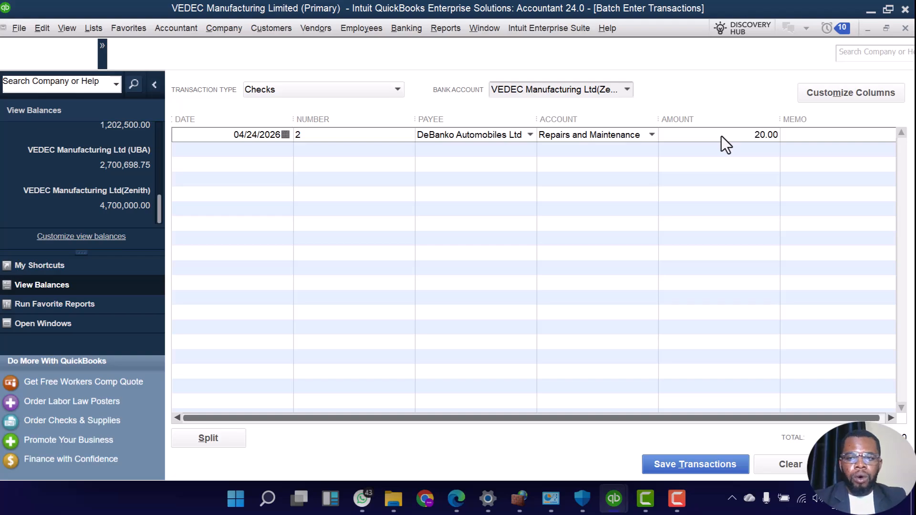
{"action": "type", "text": "00,00"}
{"action": "key", "text": "Tab"}
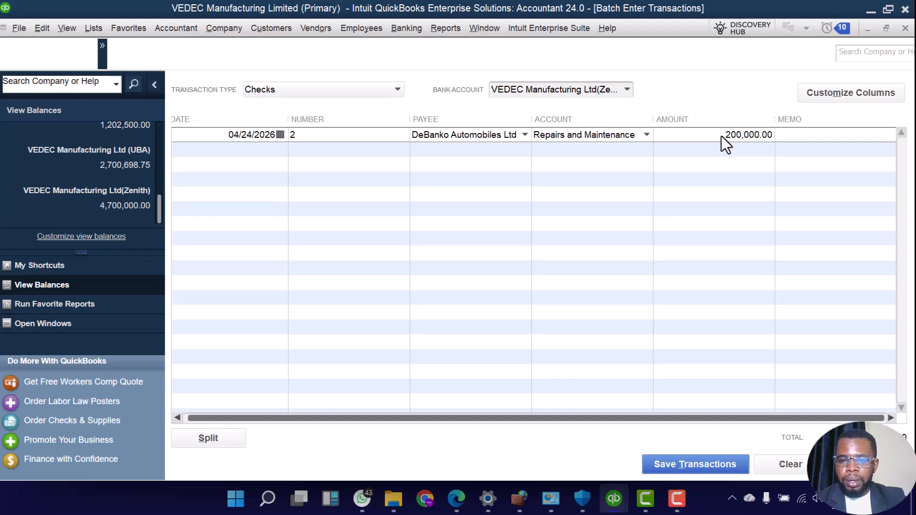
- Enter the memo "Repairs to mixer machine" for check 2 and save the transaction to VEDEC Manufacturing Ltd(Zenith)
{"action": "type", "text": "Repairs to "}
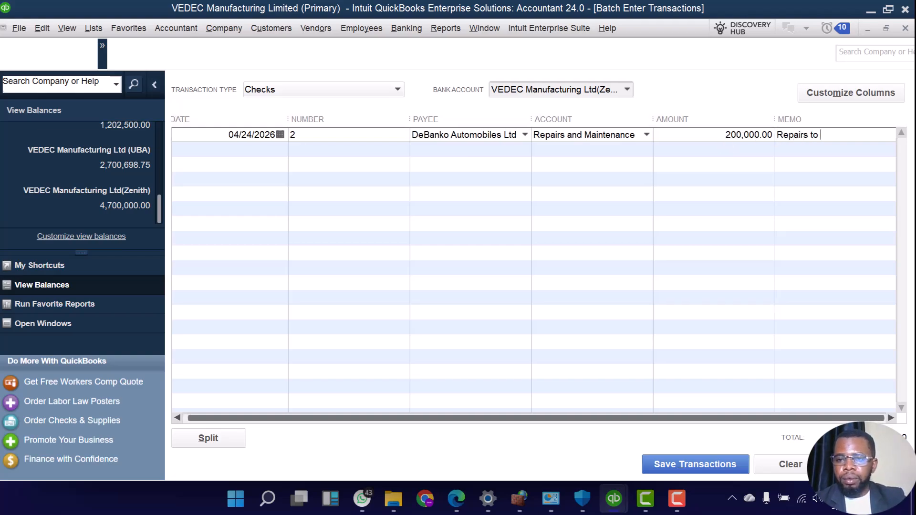
{"action": "type", "text": "mixer"}
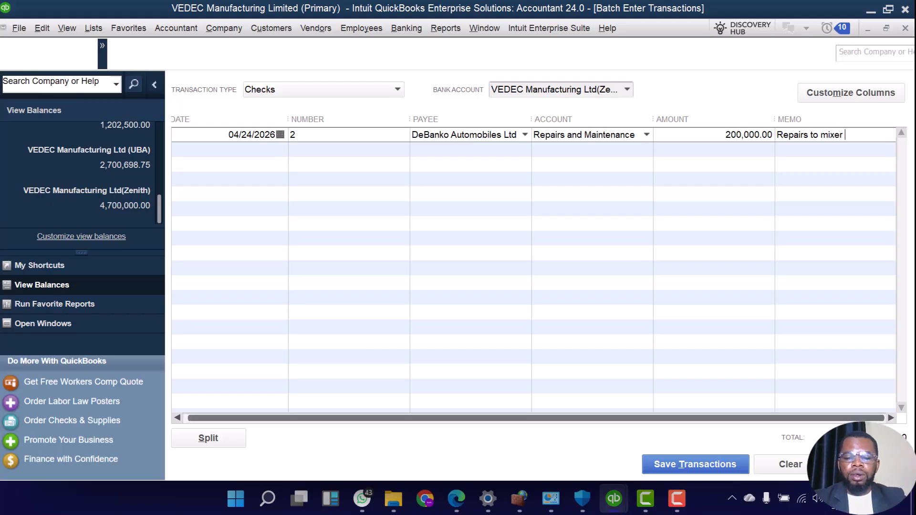
{"action": "type", "text": " m"}
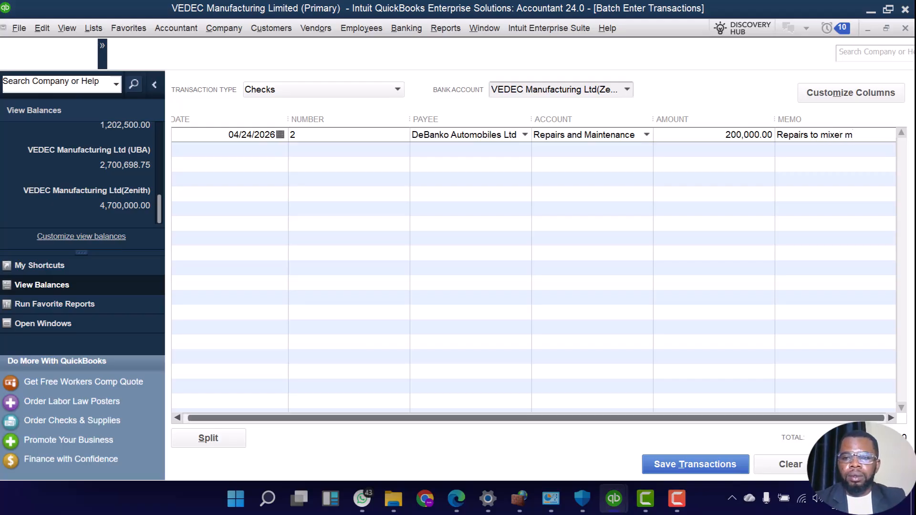
{"action": "type", "text": "achine"}
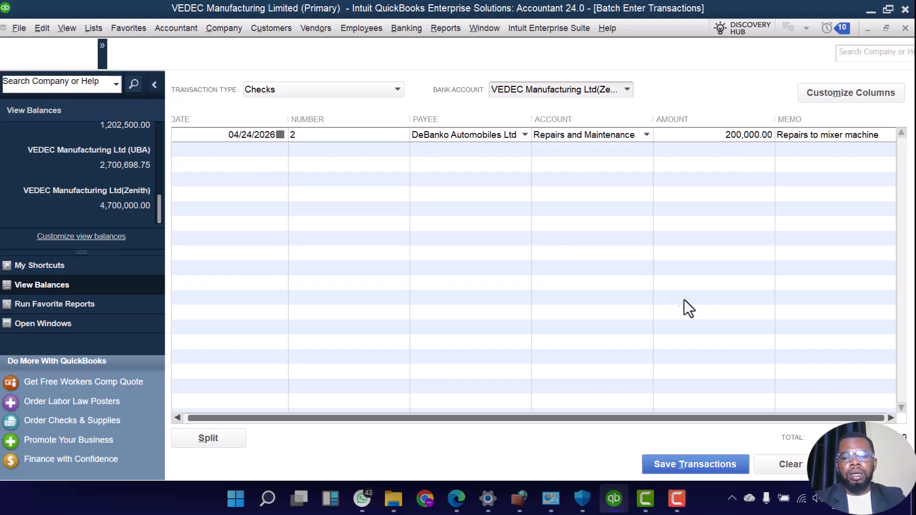
{"action": "left_click", "coordinate": [730, 459]}
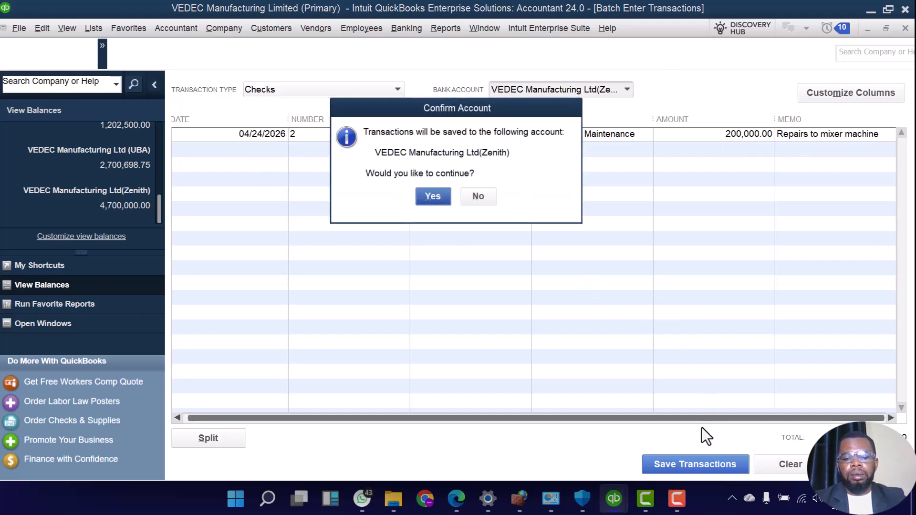
{"action": "left_click", "coordinate": [442, 198]}
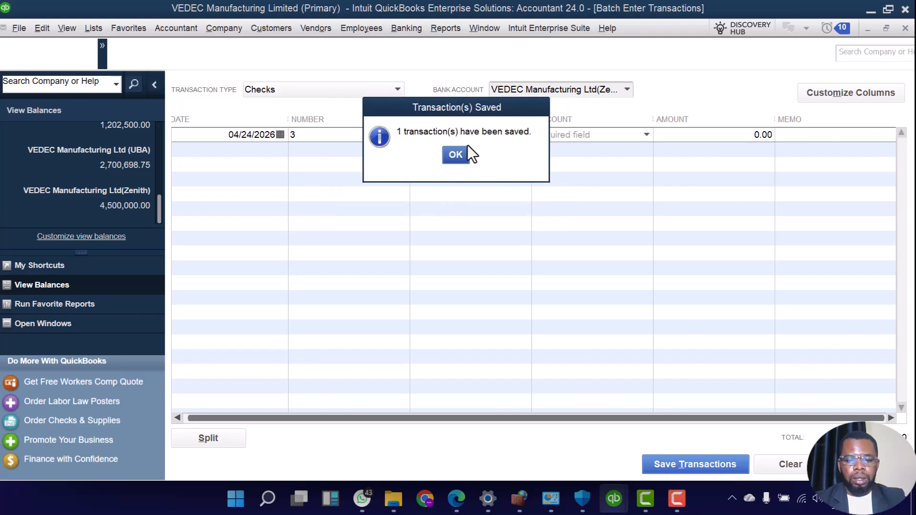
{"action": "left_click", "coordinate": [456, 157]}
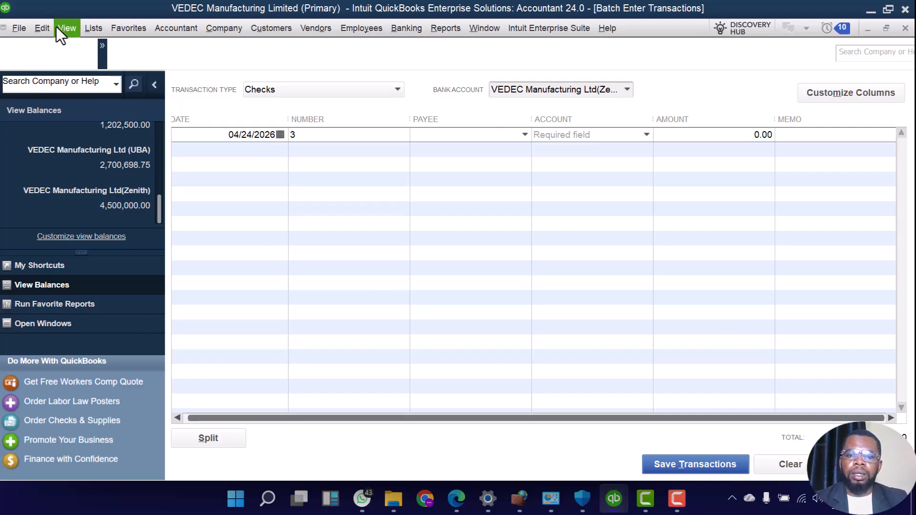
- Examine the company preferences for Multiple Currencies and the considerations for turning the feature on, without enabling it
{"action": "left_click", "coordinate": [40, 30]}
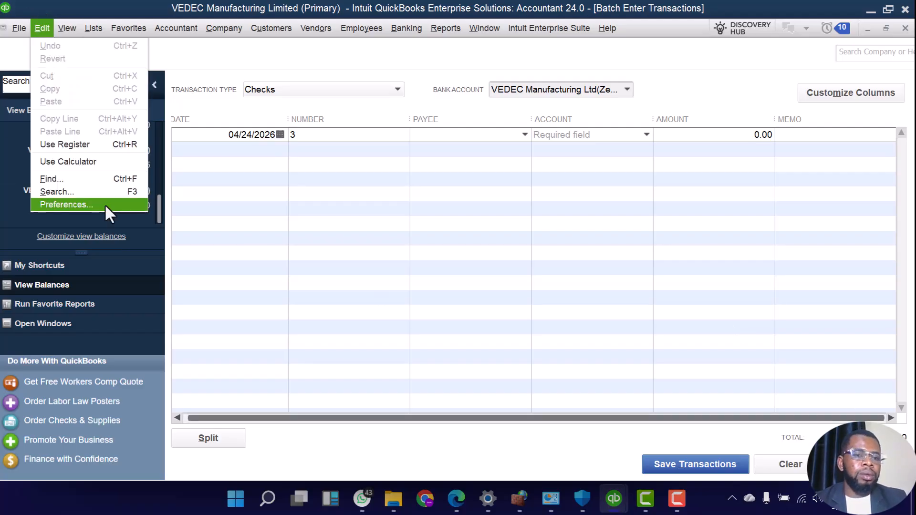
{"action": "left_click", "coordinate": [86, 204]}
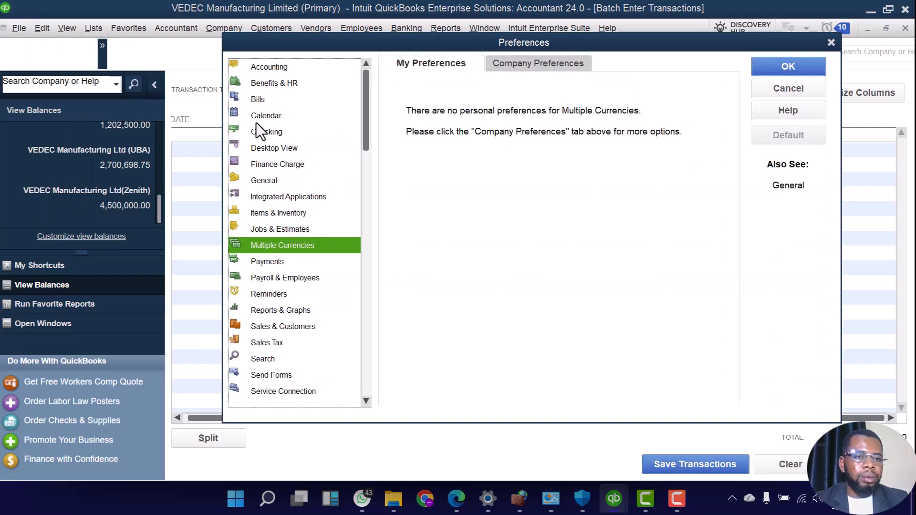
{"action": "left_click", "coordinate": [547, 71]}
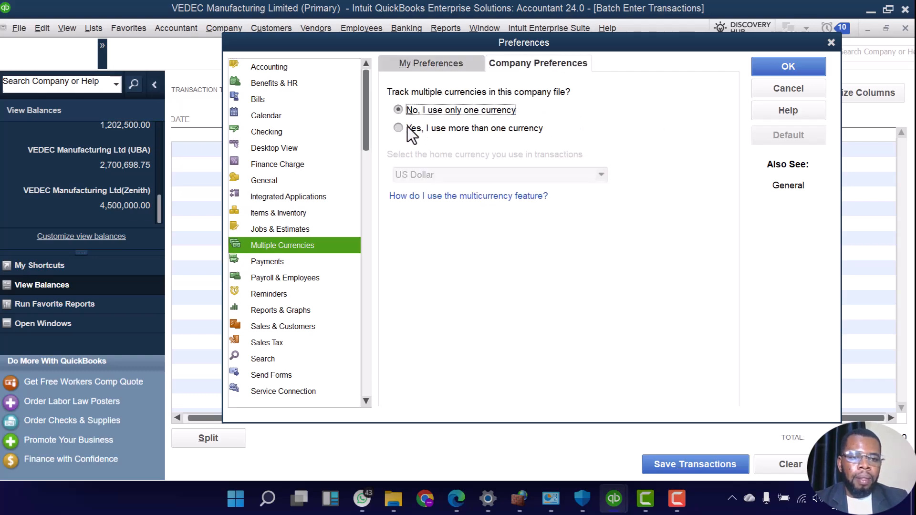
{"action": "left_click", "coordinate": [443, 130]}
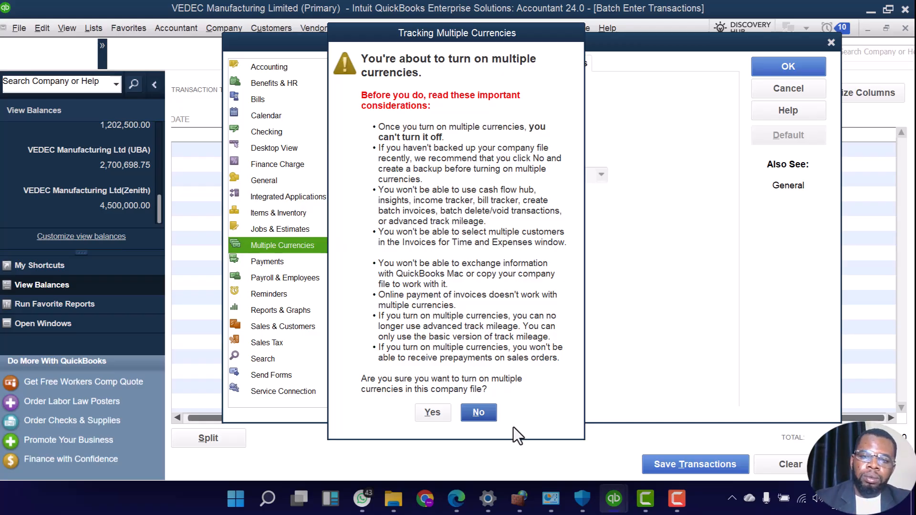
{"action": "left_click", "coordinate": [476, 414]}
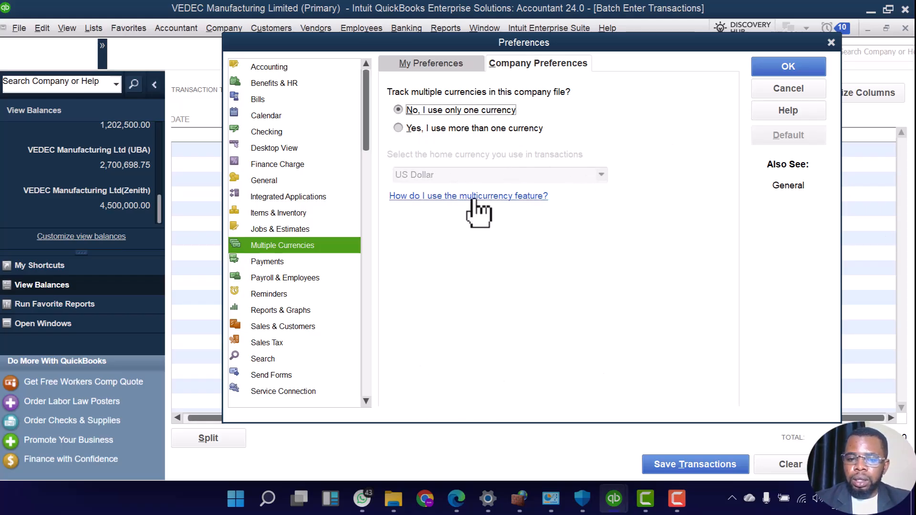
{"action": "left_click", "coordinate": [832, 43]}
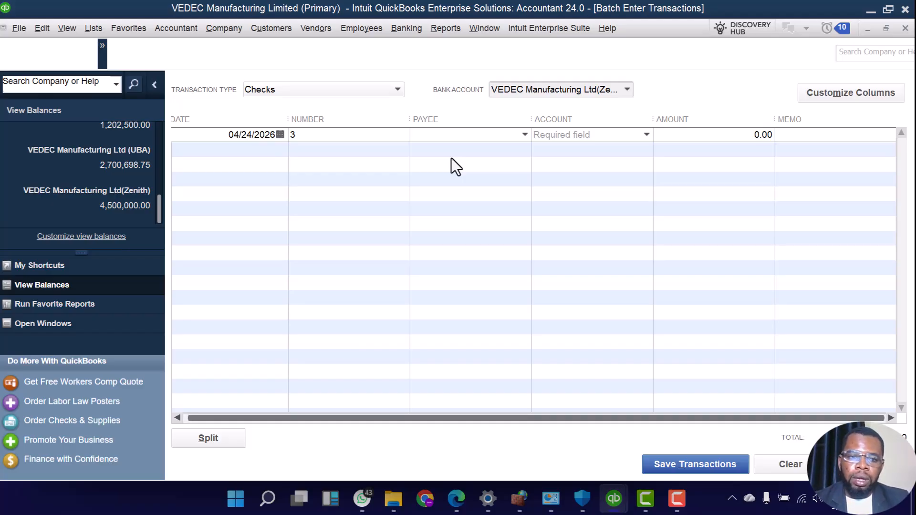
- Return to the home page and open the Chart of Accounts to look through the existing accounts
{"action": "left_click", "coordinate": [54, 264]}
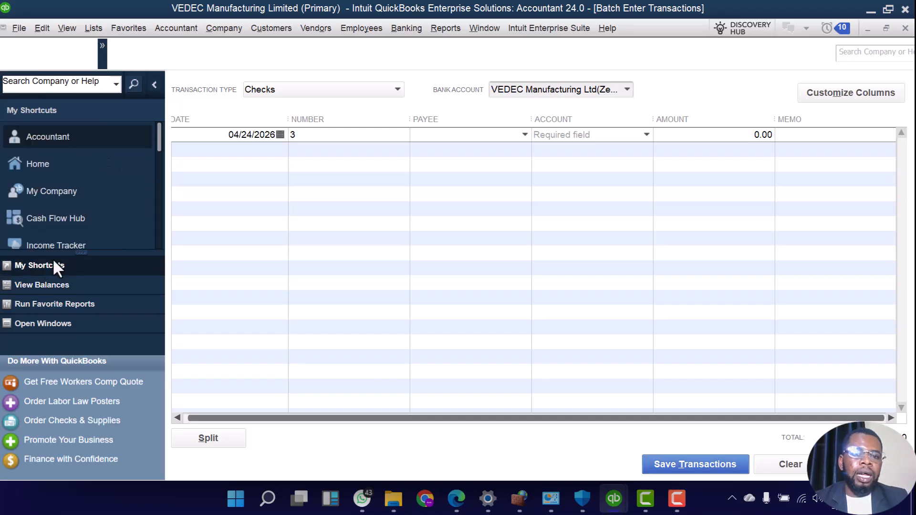
{"action": "left_click", "coordinate": [43, 163]}
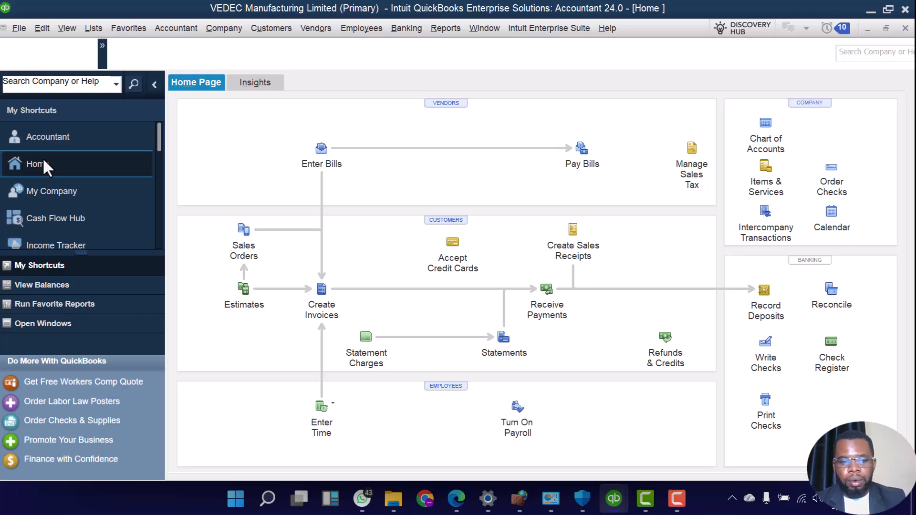
{"action": "left_click", "coordinate": [766, 125]}
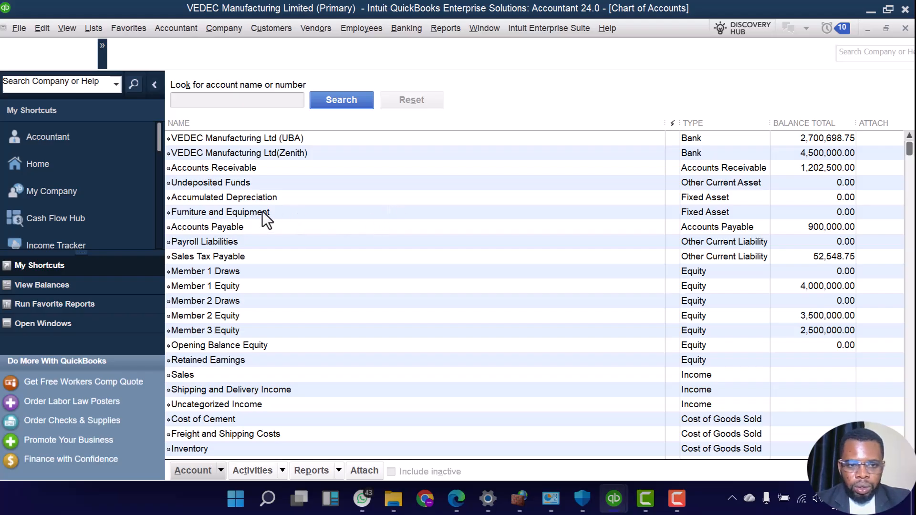
{"action": "scroll", "coordinate": [262, 211], "scroll_direction": "down", "scroll_amount": 7}
{"action": "scroll", "coordinate": [262, 211], "scroll_direction": "up", "scroll_amount": 7}
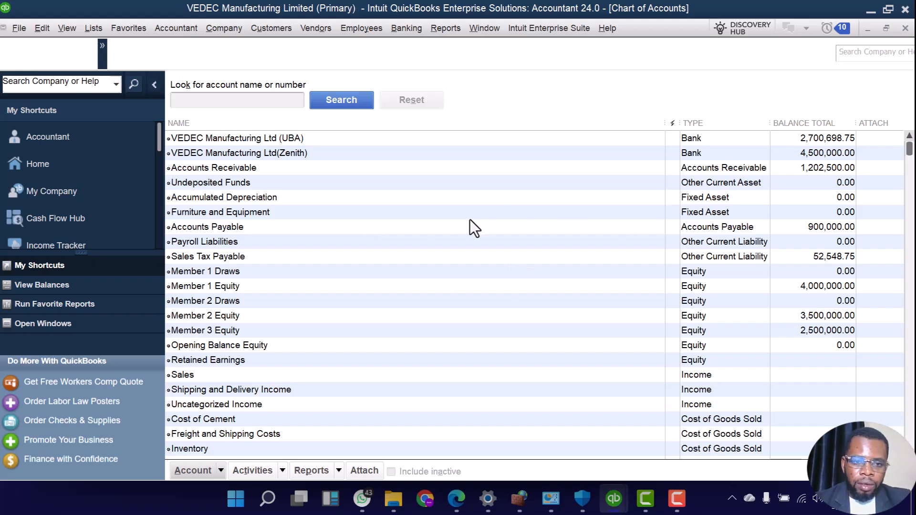
- Start a new Fixed Asset account and name it "Plant & Machinery"
{"action": "right_click", "coordinate": [254, 214]}
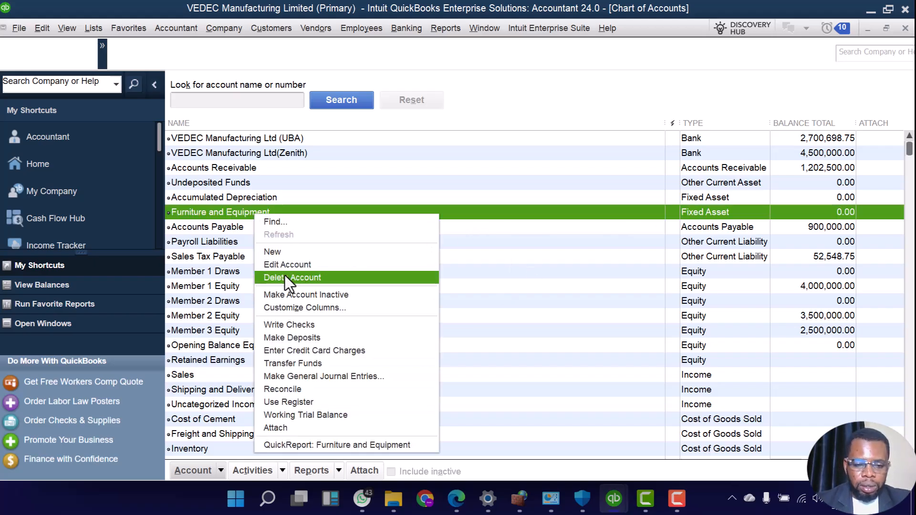
{"action": "left_click", "coordinate": [275, 253]}
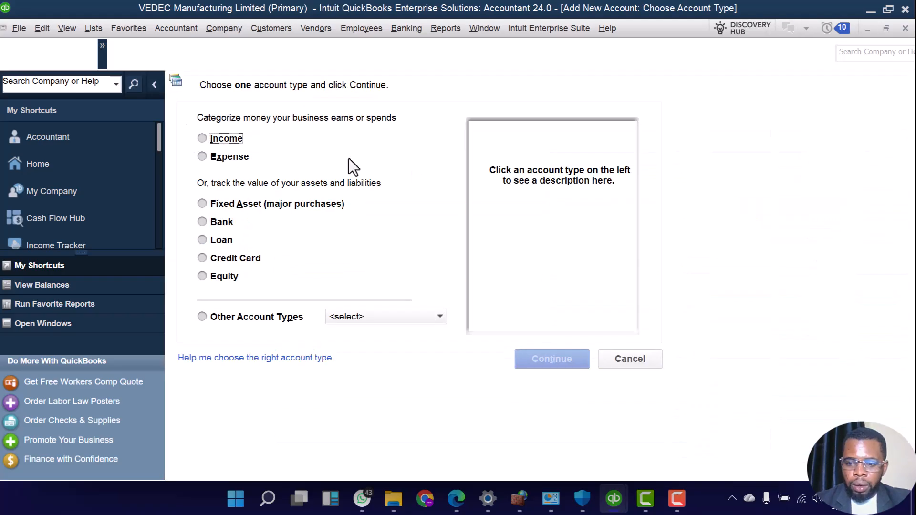
{"action": "left_click", "coordinate": [224, 204]}
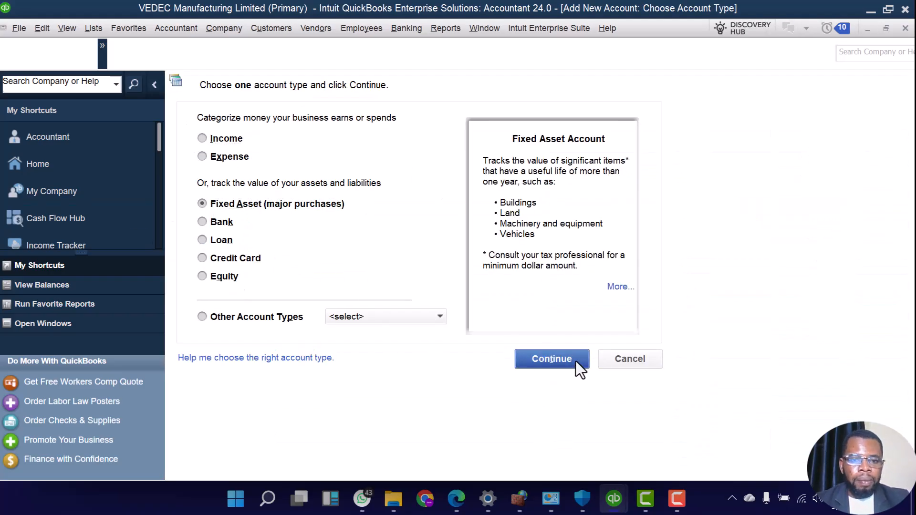
{"action": "left_click", "coordinate": [552, 359]}
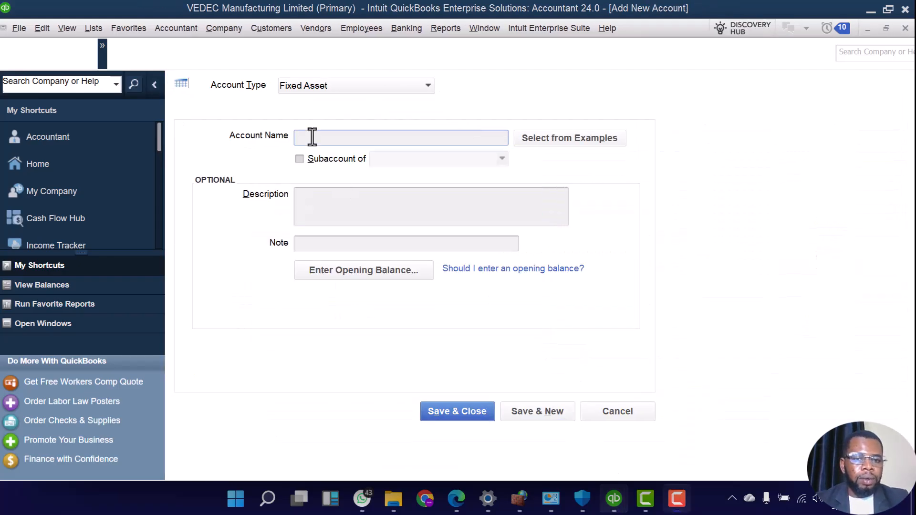
{"action": "type", "text": "Pla"}
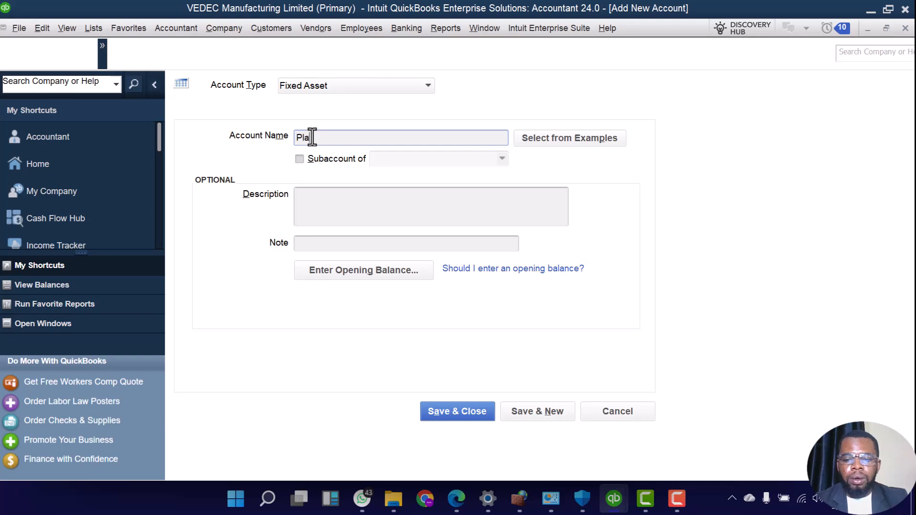
{"action": "type", "text": "nt & Machinery"}
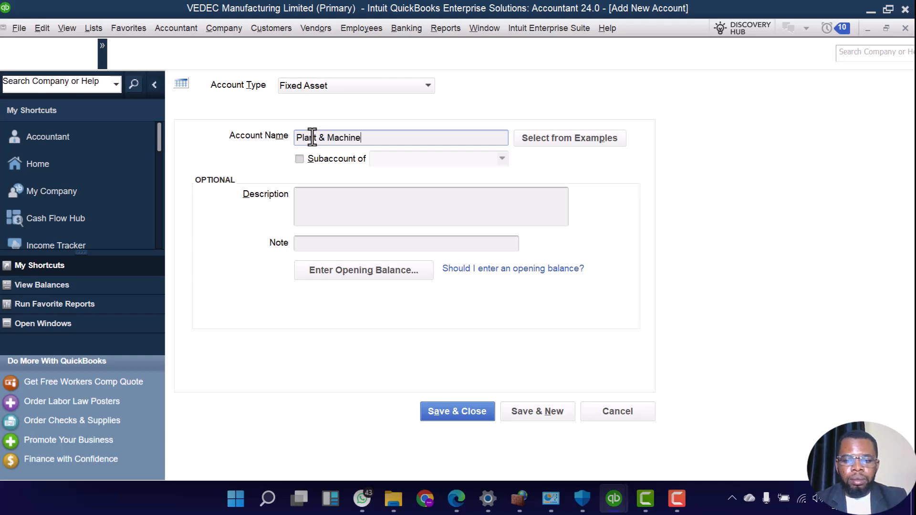
- Describe the Plant & Machinery account as "Mixer Machine for mixing products on production" and save it to the Chart of Accounts
{"action": "left_click", "coordinate": [328, 209]}
{"action": "type", "text": "Mixer Machine for mix"}
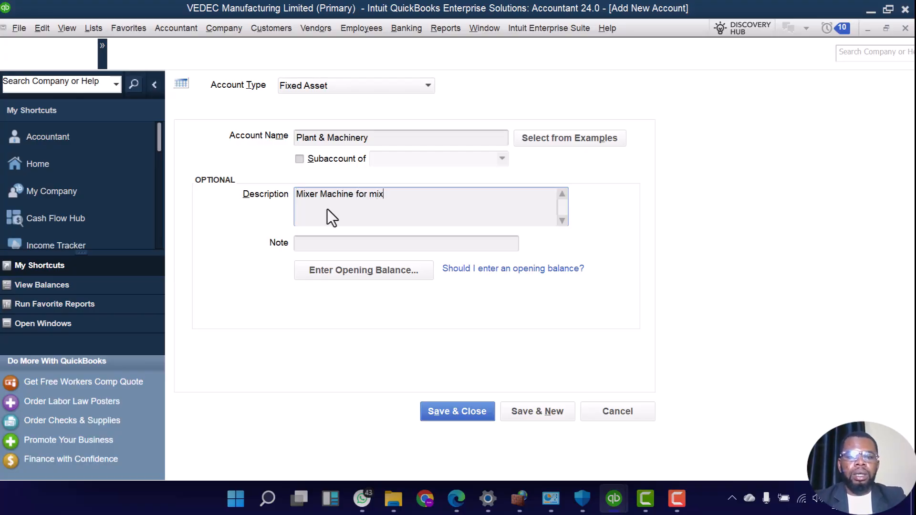
{"action": "type", "text": "ing produc"}
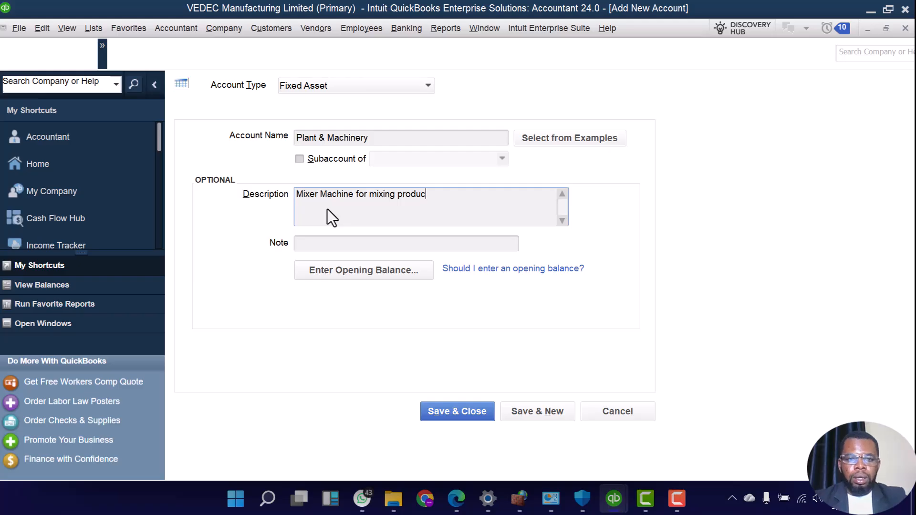
{"action": "type", "text": "ts ("}
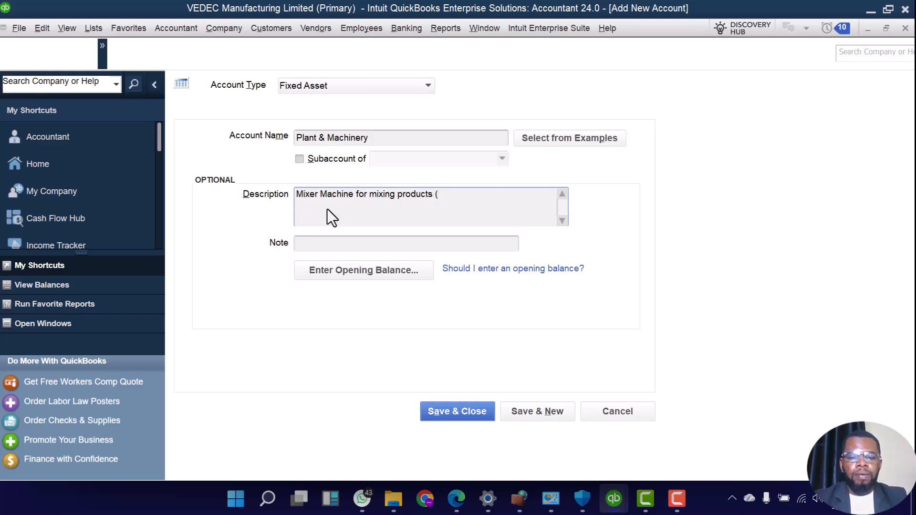
{"action": "key", "text": "BackSpace"}
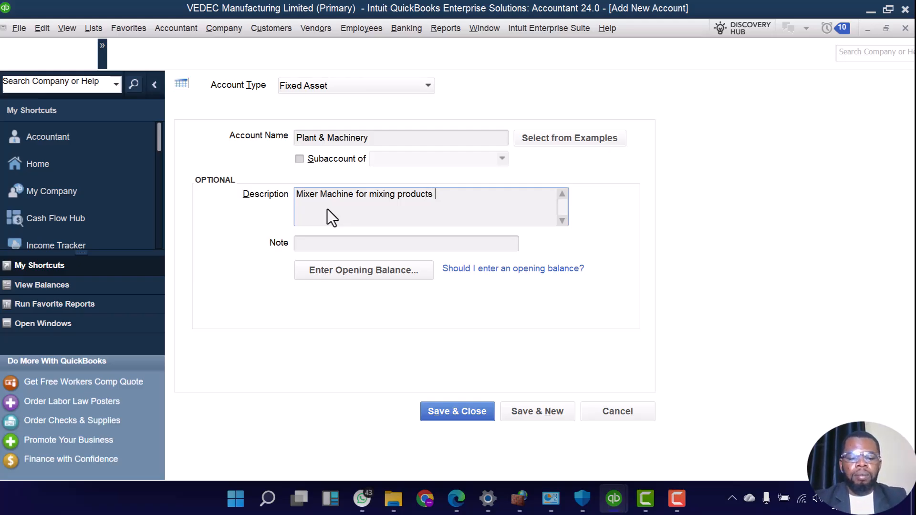
{"action": "type", "text": "on production"}
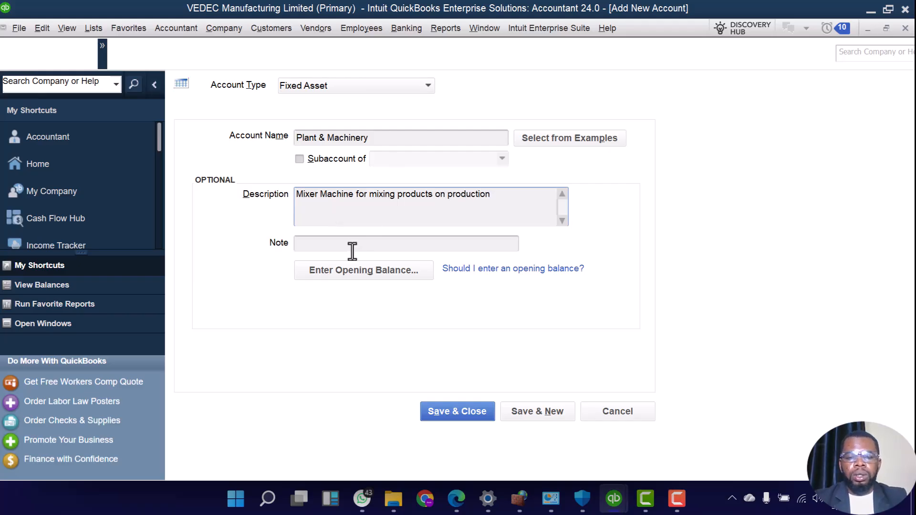
{"action": "left_click", "coordinate": [313, 244]}
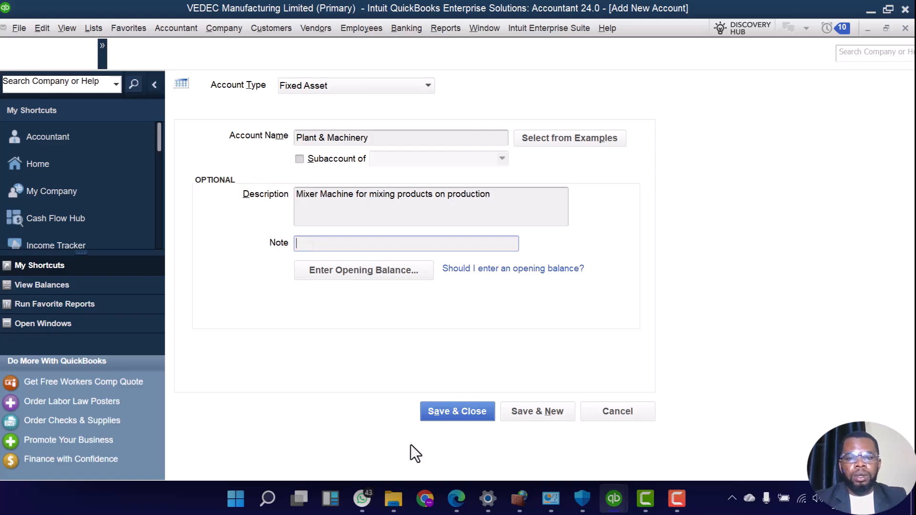
{"action": "left_click", "coordinate": [470, 416]}
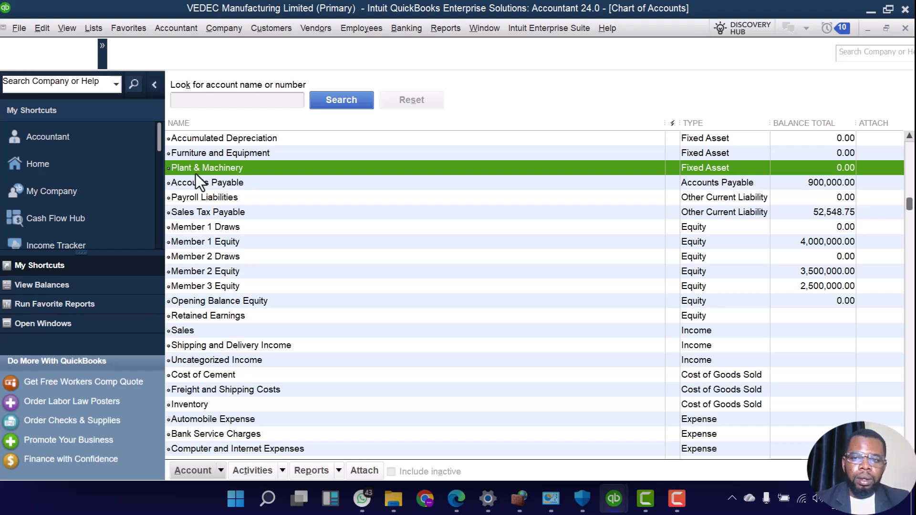
- Enable the use of account numbers in the company's Accounting preferences and apply the change
{"action": "left_click", "coordinate": [40, 27]}
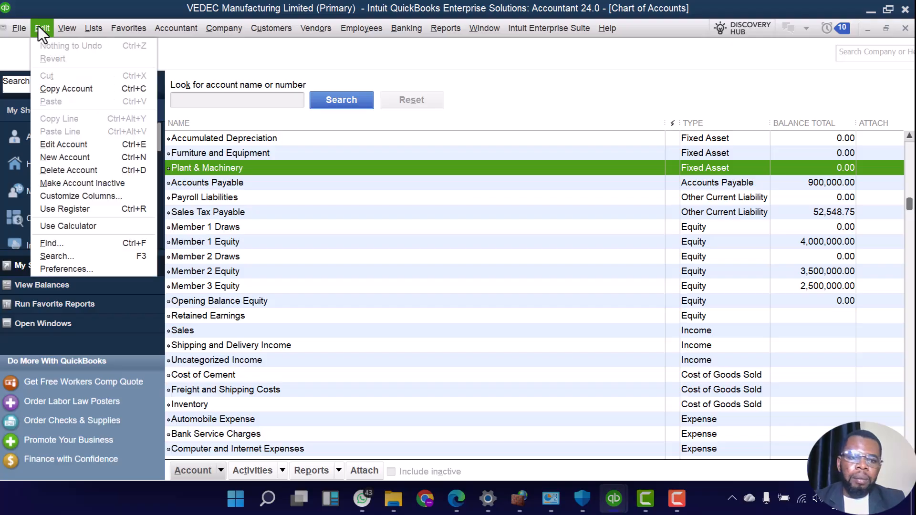
{"action": "left_click", "coordinate": [67, 268]}
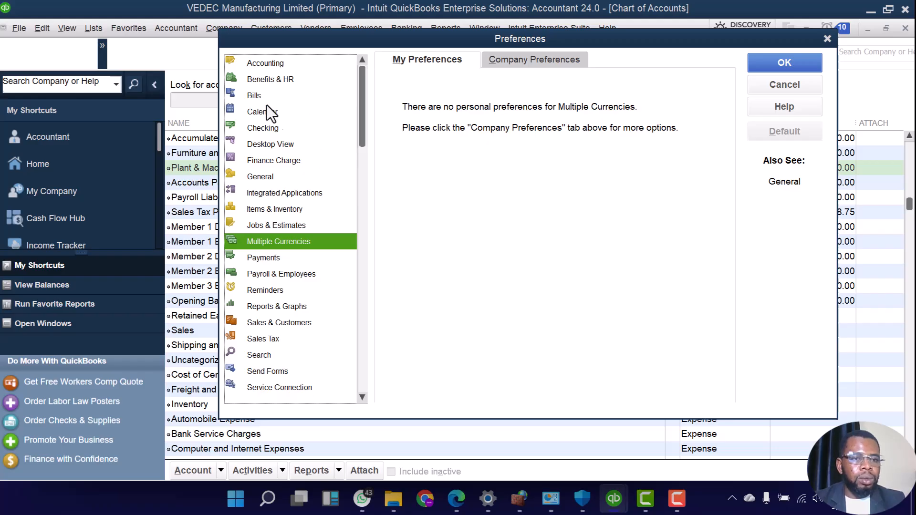
{"action": "left_click", "coordinate": [275, 68]}
{"action": "left_click", "coordinate": [529, 62]}
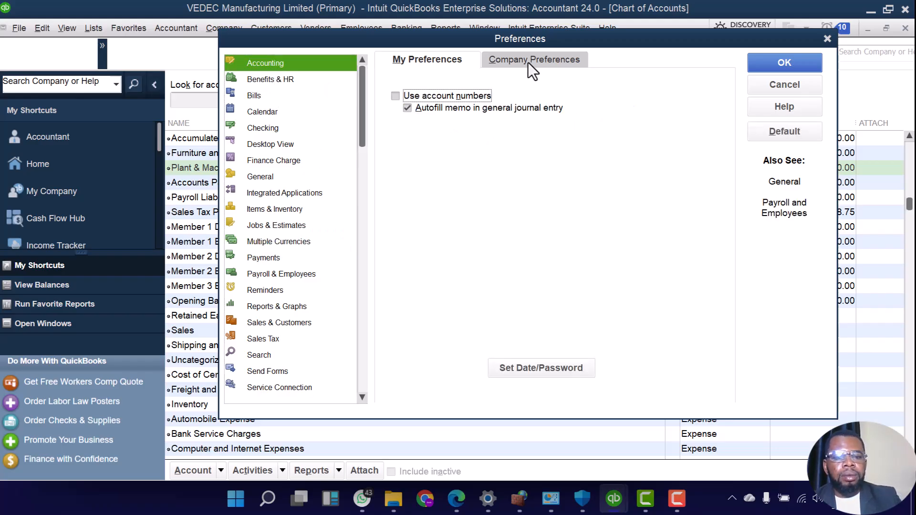
{"action": "left_click", "coordinate": [412, 98]}
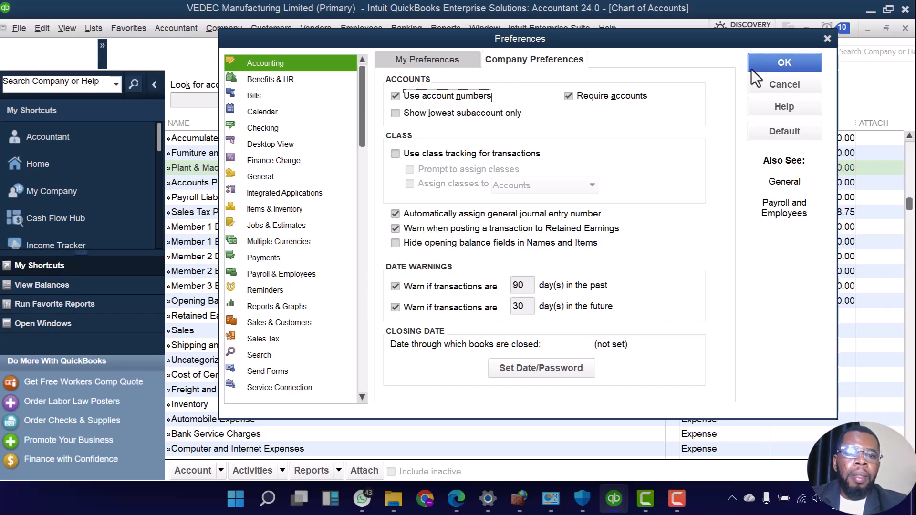
{"action": "left_click", "coordinate": [766, 69]}
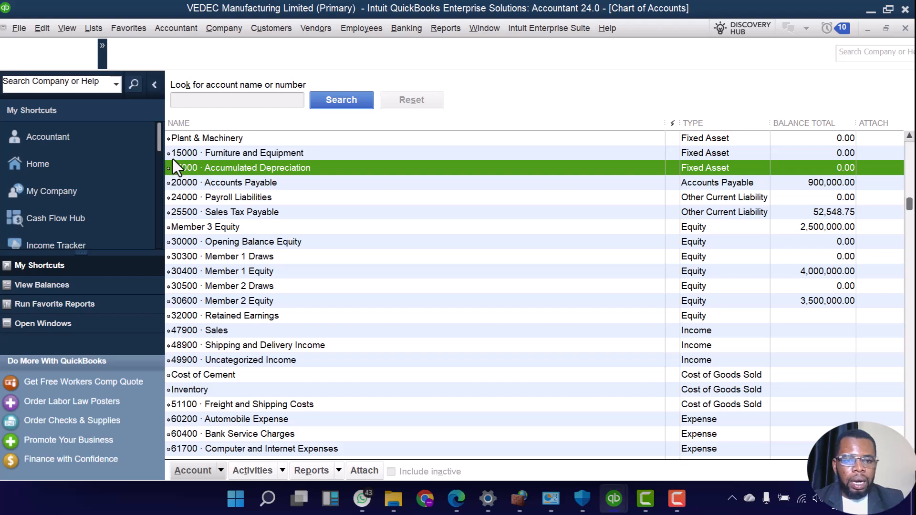
- Assign account number 16000 to the Plant & Machinery account and save it
{"action": "right_click", "coordinate": [188, 164]}
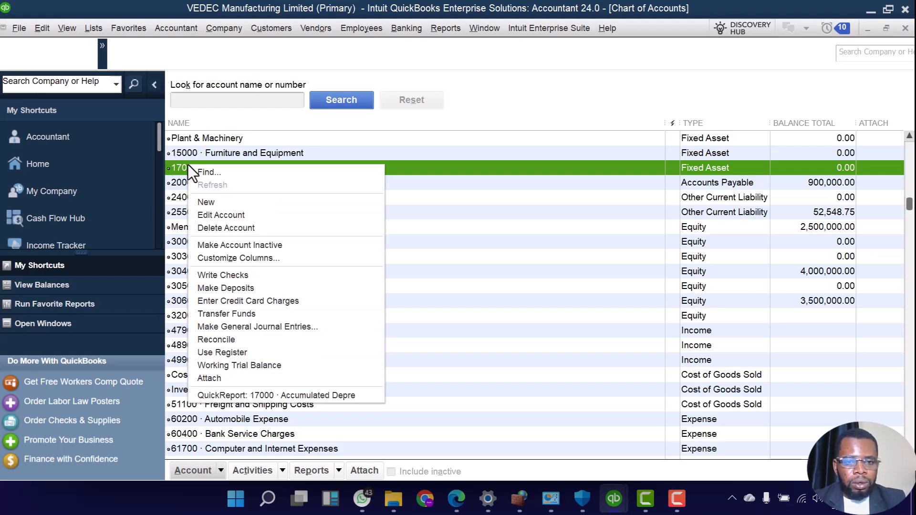
{"action": "right_click", "coordinate": [182, 139]}
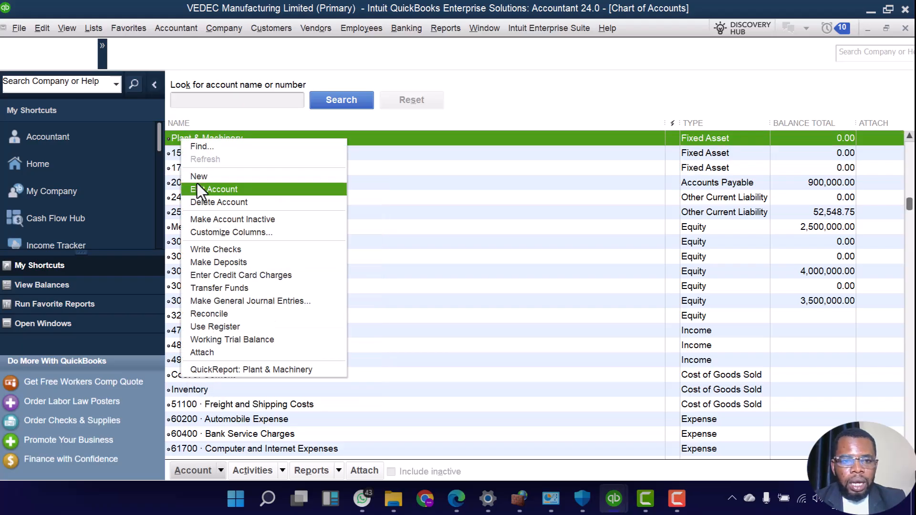
{"action": "left_click", "coordinate": [211, 190]}
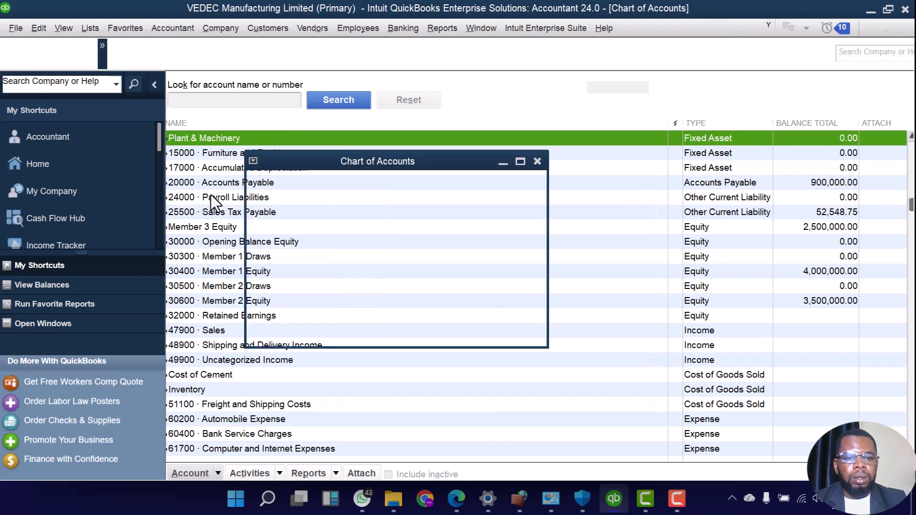
{"action": "type", "text": "16"}
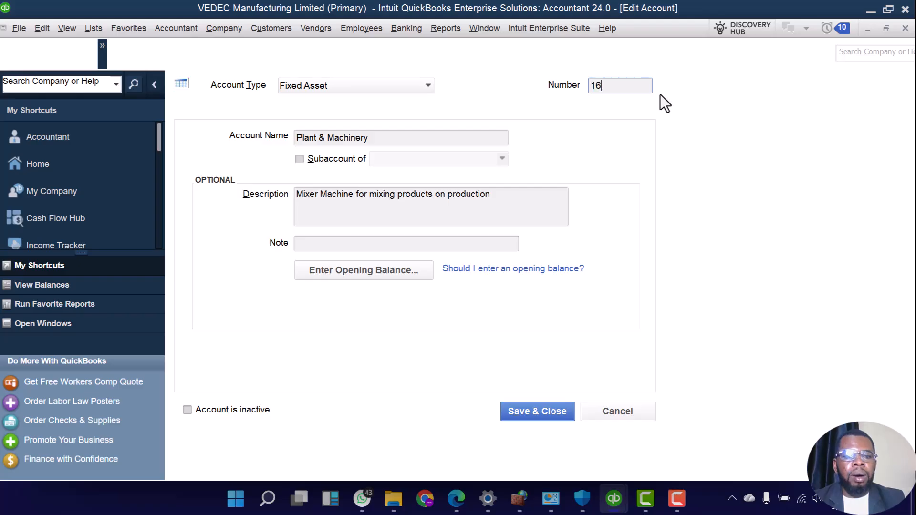
{"action": "type", "text": "000"}
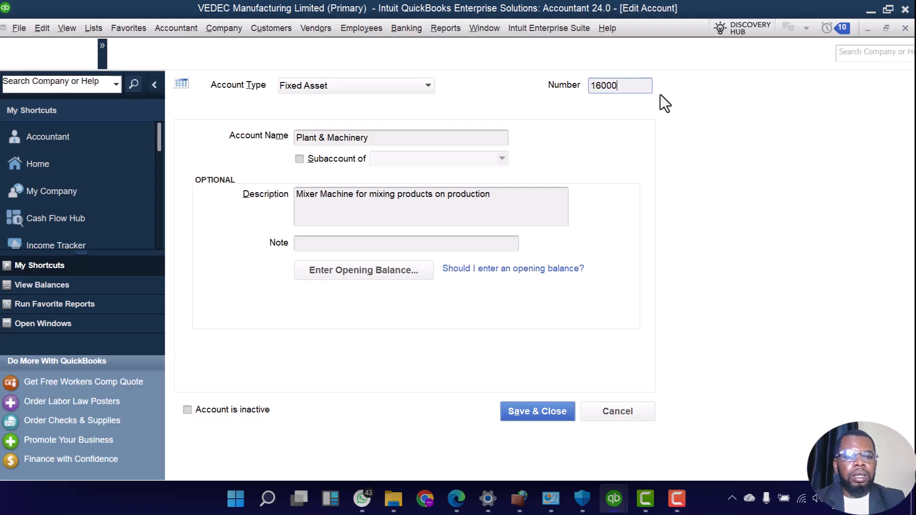
{"action": "left_click", "coordinate": [511, 413]}
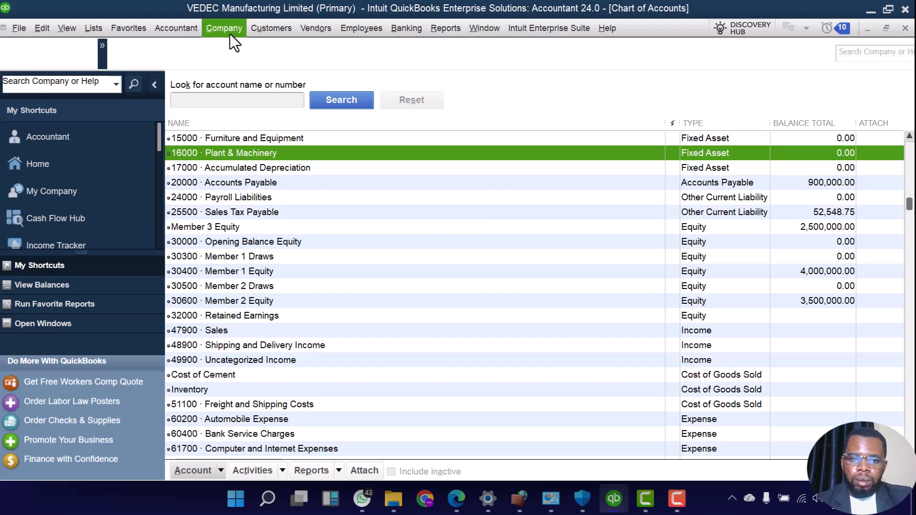
- Open batch transaction entry for checks and date the first row 03/01/2026
{"action": "left_click", "coordinate": [208, 27]}
{"action": "mouse_move", "coordinate": [185, 34]}
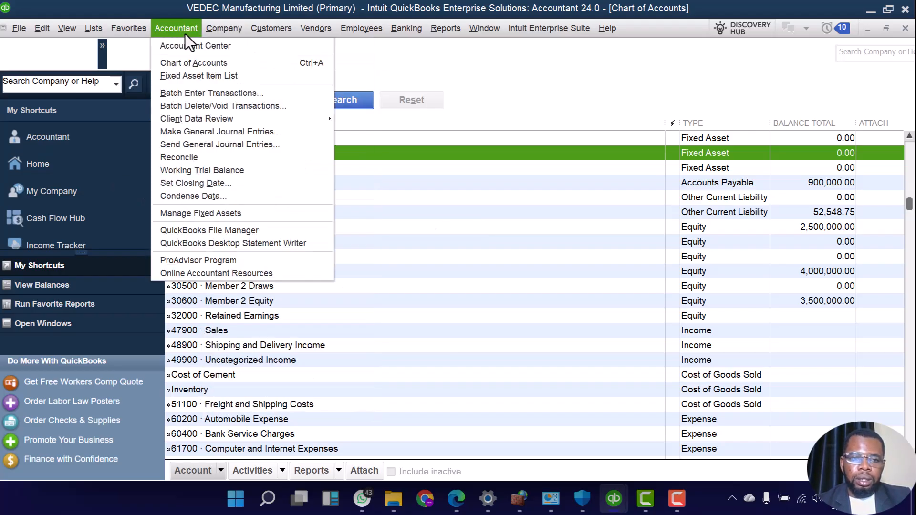
{"action": "left_click", "coordinate": [205, 93]}
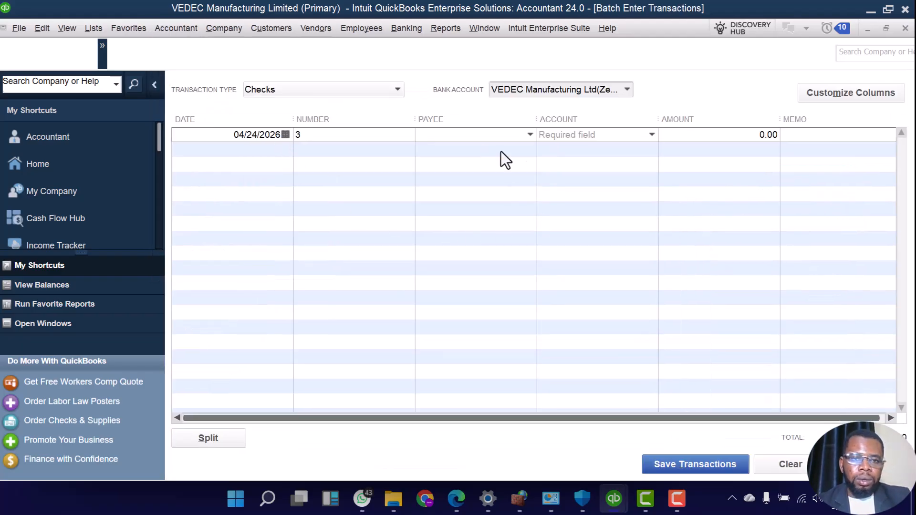
{"action": "left_click", "coordinate": [287, 136]}
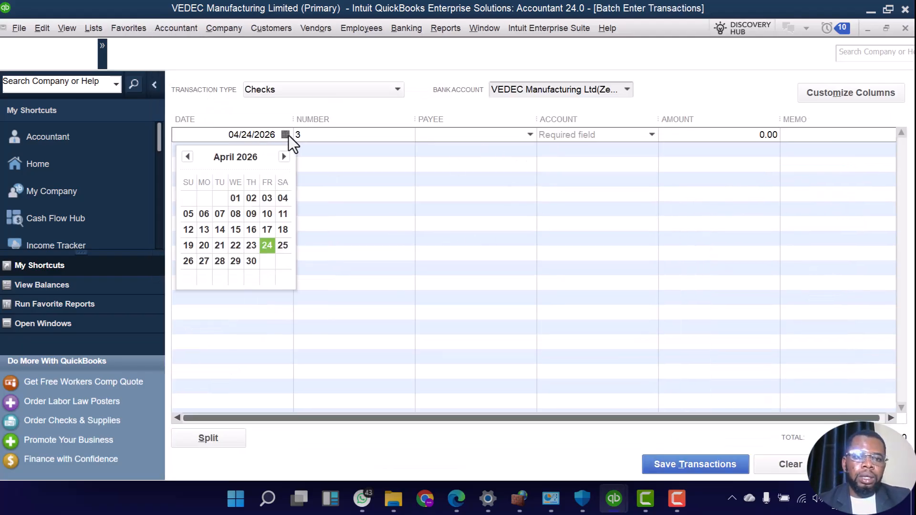
{"action": "left_click", "coordinate": [188, 157]}
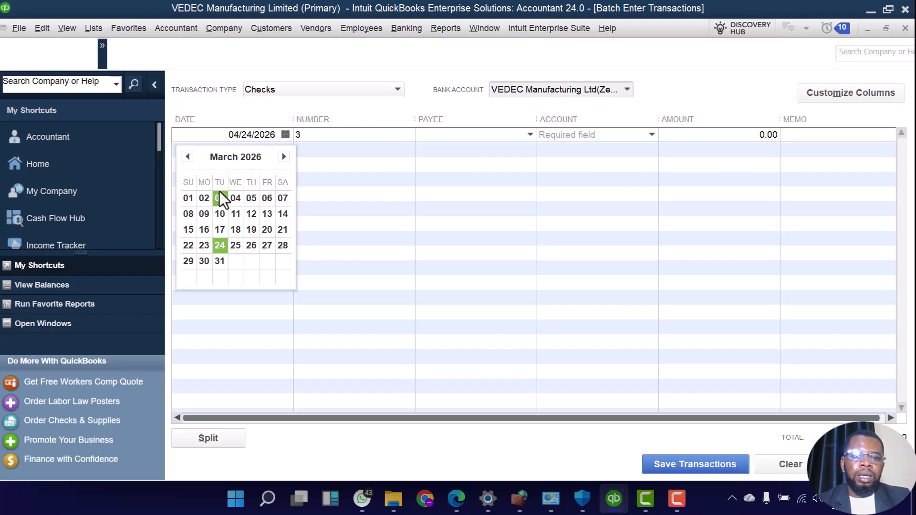
{"action": "left_click", "coordinate": [189, 198]}
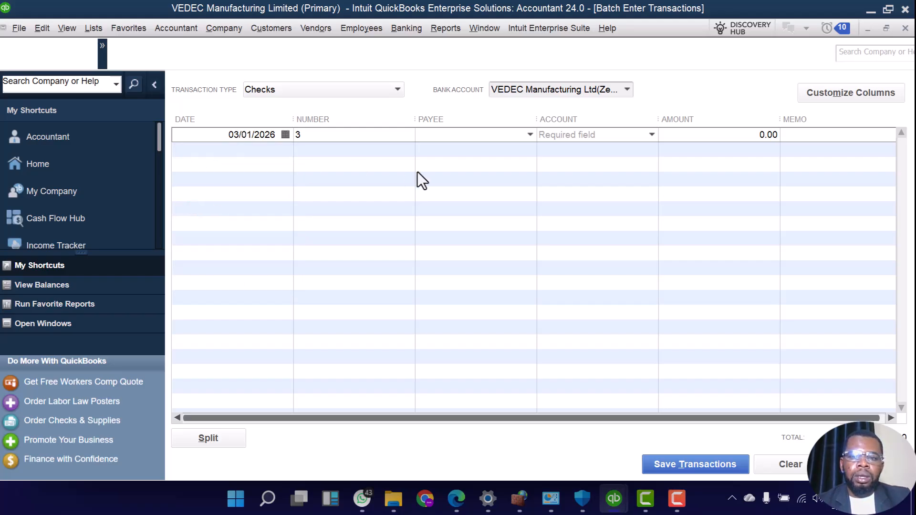
{"action": "left_click", "coordinate": [475, 138]}
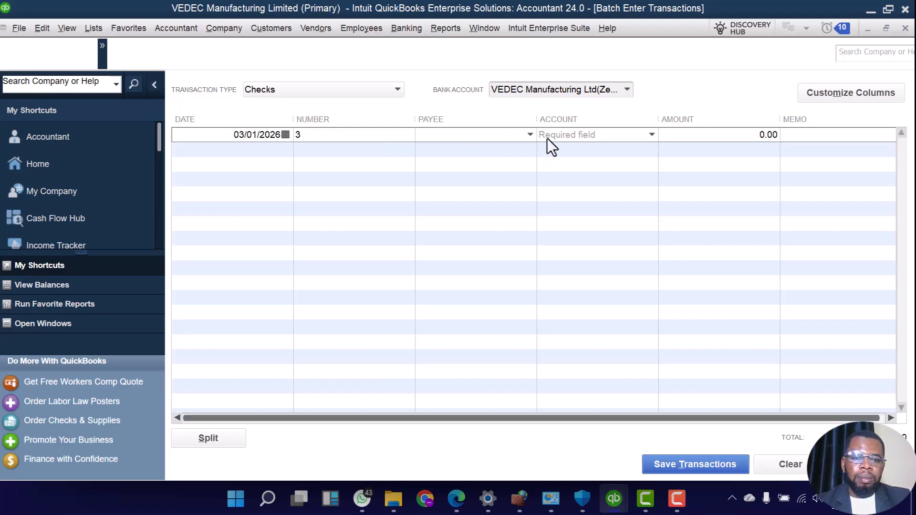
{"action": "left_click", "coordinate": [528, 139]}
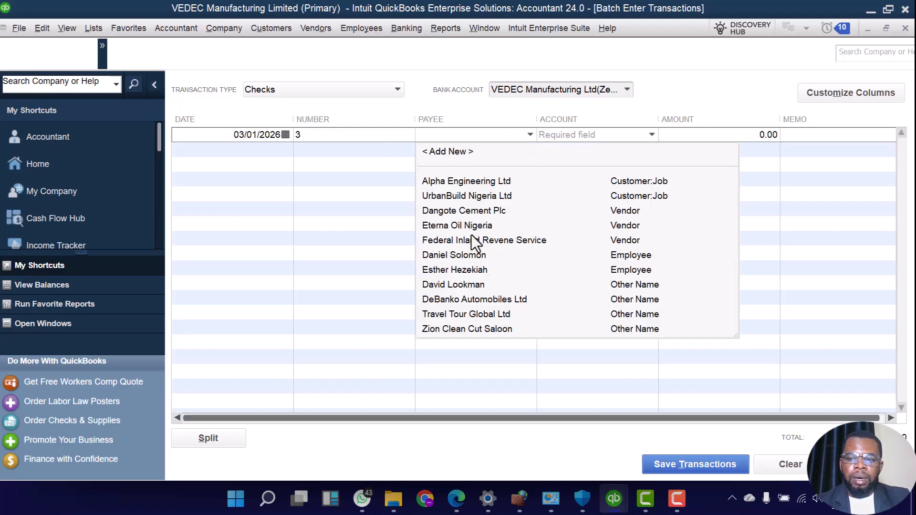
{"action": "left_click", "coordinate": [453, 150]}
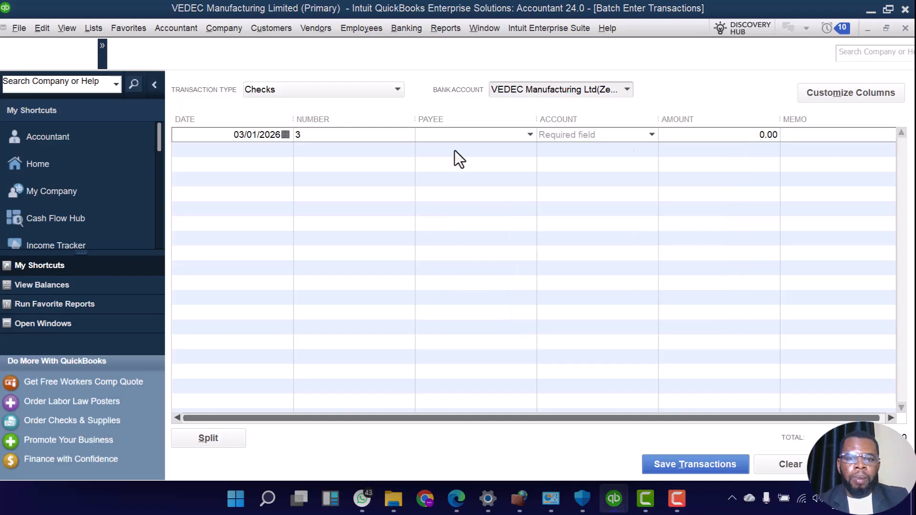
{"action": "left_click", "coordinate": [525, 248]}
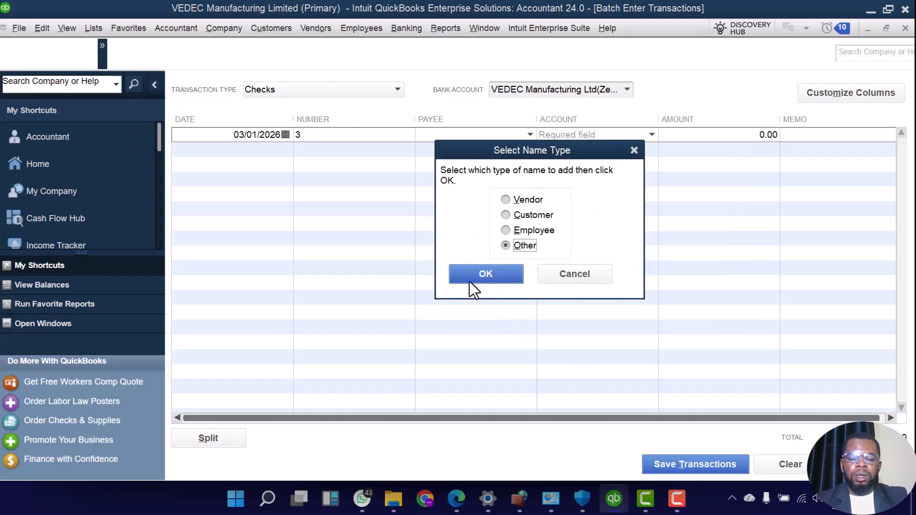
{"action": "left_click", "coordinate": [470, 282]}
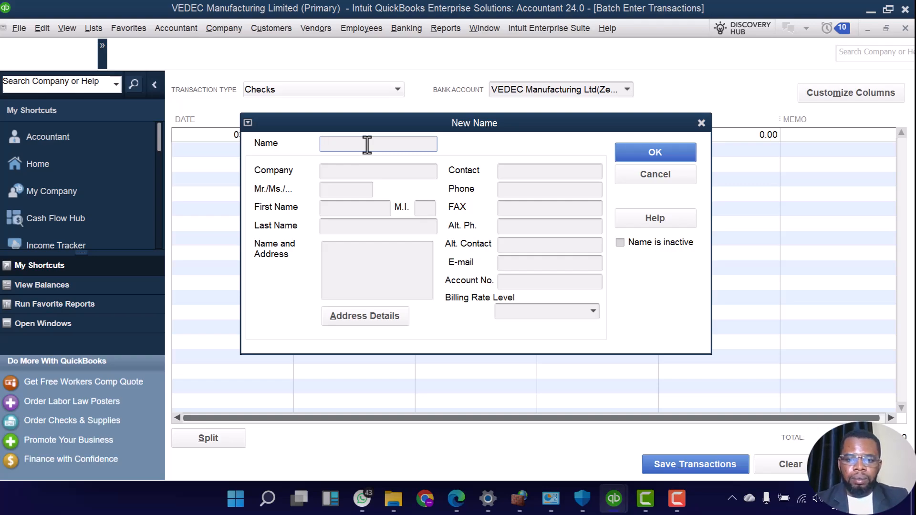
{"action": "left_click", "coordinate": [632, 173]}
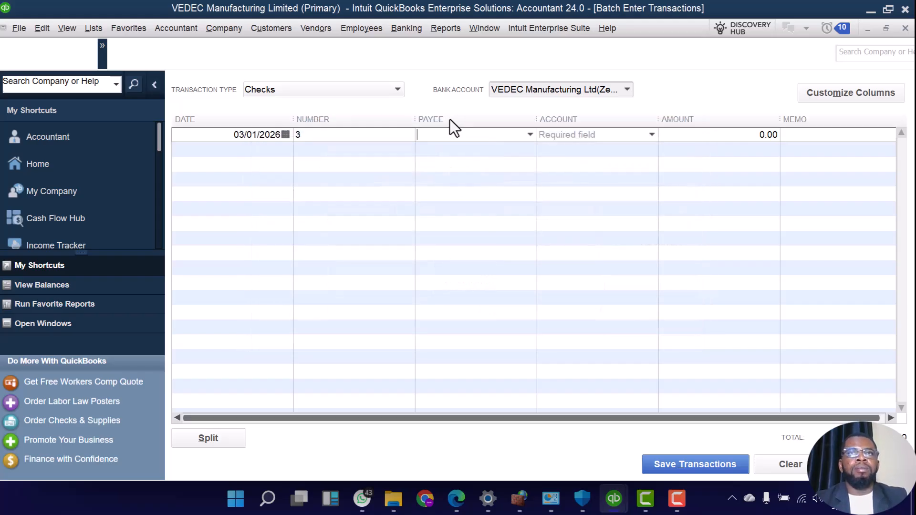
- Set the check's payee to DeBanko Automobiles Ltd and its account to 16000 · Plant & Machinery
{"action": "left_click", "coordinate": [531, 135]}
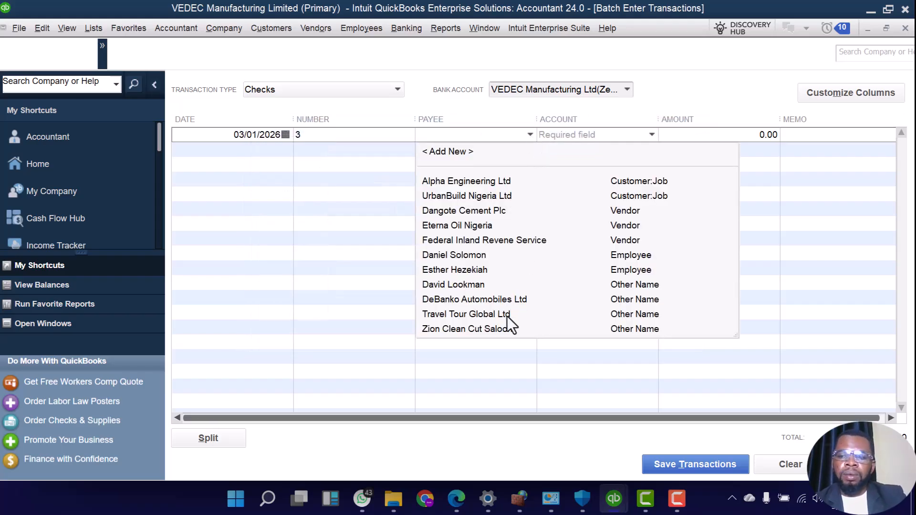
{"action": "left_click", "coordinate": [450, 300]}
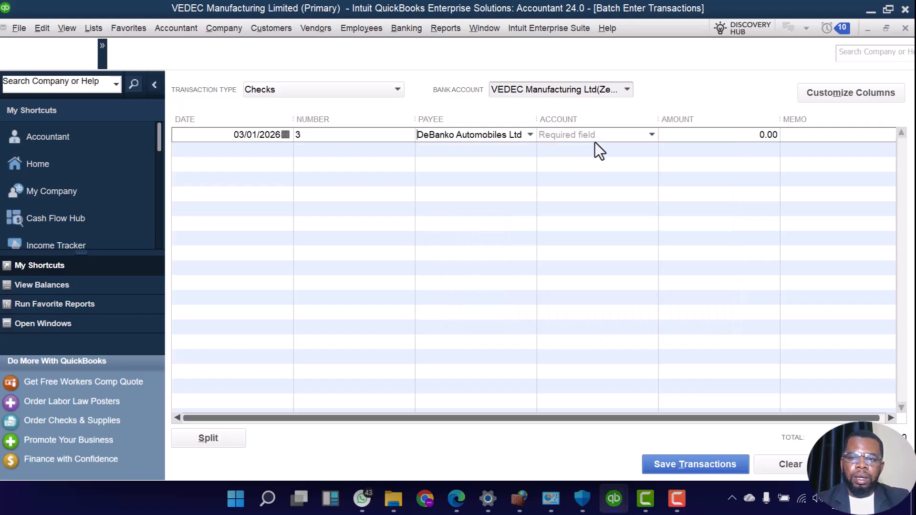
{"action": "left_click", "coordinate": [651, 134]}
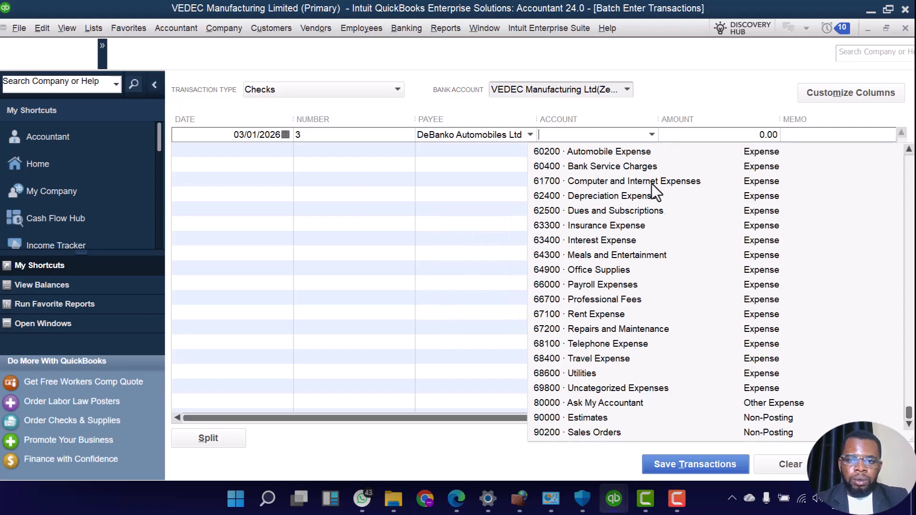
{"action": "scroll", "coordinate": [656, 296], "scroll_direction": "up", "scroll_amount": 10}
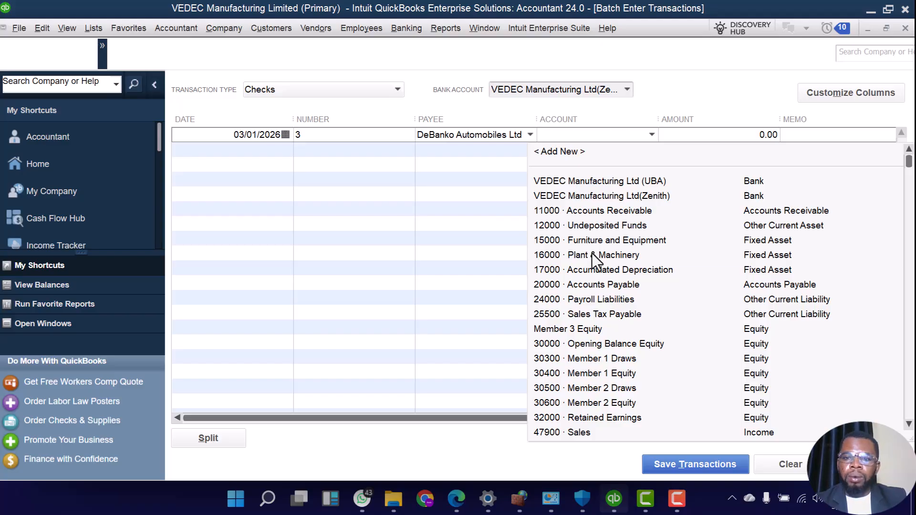
{"action": "left_click", "coordinate": [591, 254]}
- Enter an amount of 1,500,000 for the check with the memo "Purchase of mixer machine"
{"action": "left_click", "coordinate": [734, 133]}
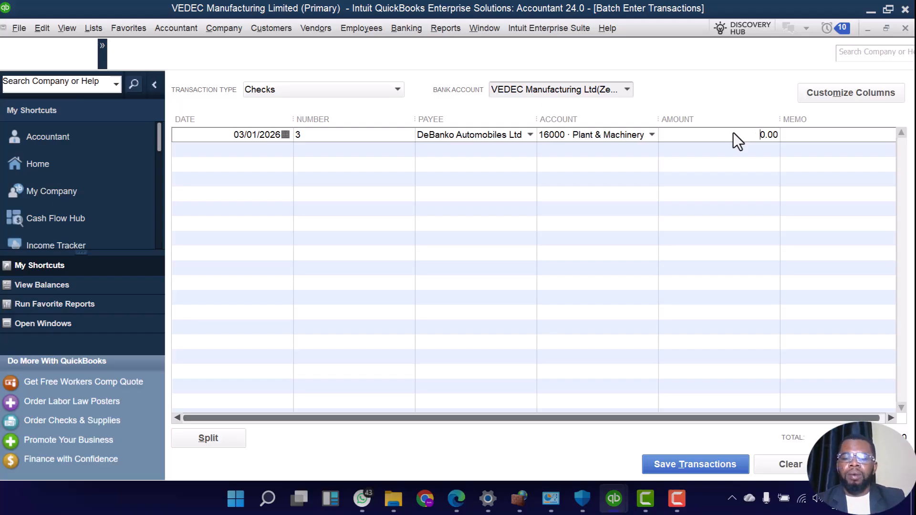
{"action": "type", "text": "1,500,"}
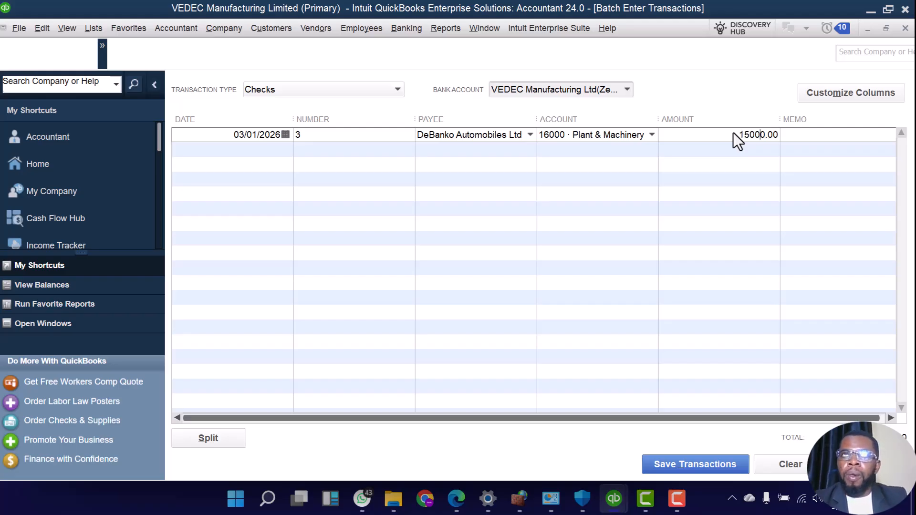
{"action": "type", "text": "00"}
{"action": "key", "text": "Tab"}
{"action": "type", "text": "Purcha"}
{"action": "type", "text": "se pl"}
{"action": "key", "text": "BackSpace"}
{"action": "key", "text": "BackSpace"}
{"action": "type", "text": "of mixer machine"}
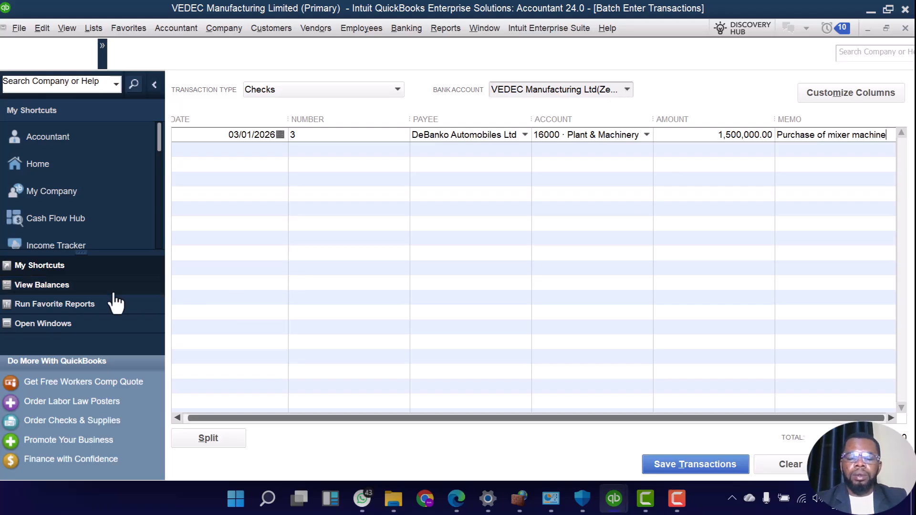
- Check the bank balances and save the check transaction against the VEDEC Manufacturing Ltd(Zenith) bank account
{"action": "left_click", "coordinate": [69, 285]}
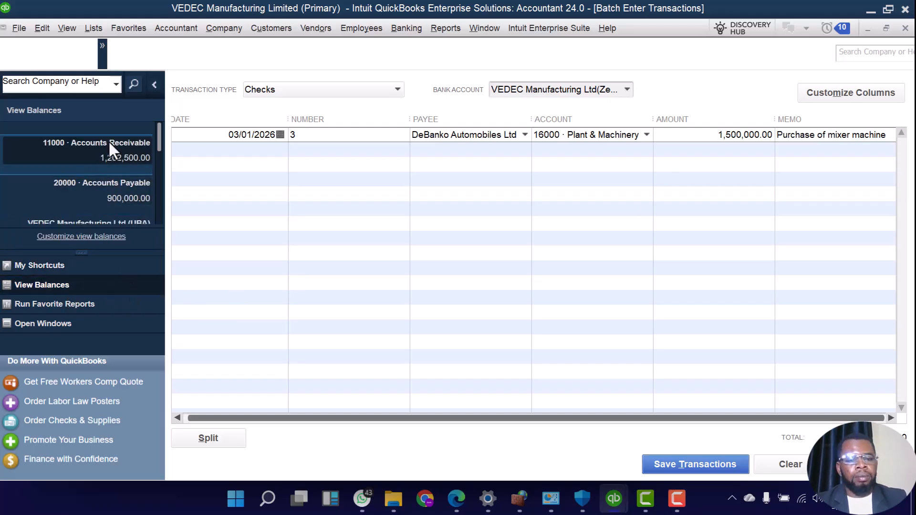
{"action": "scroll", "coordinate": [108, 140], "scroll_direction": "down", "scroll_amount": 3}
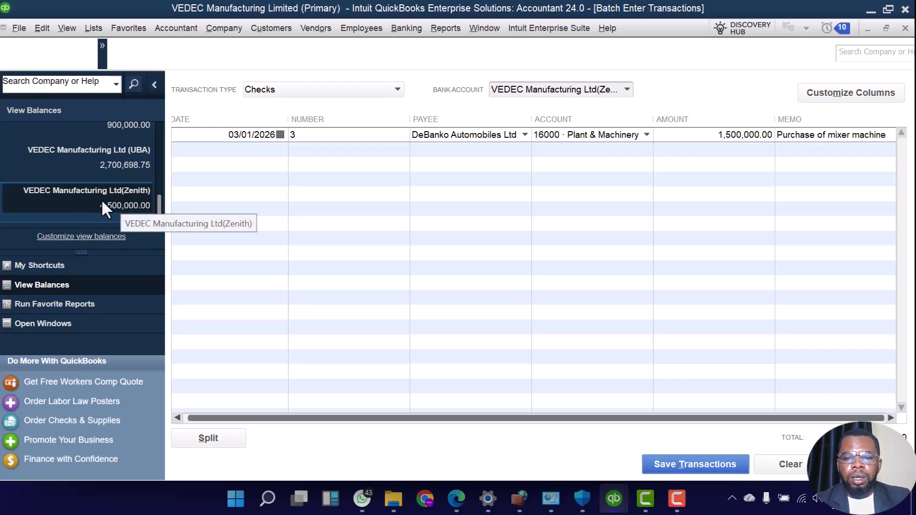
{"action": "left_click", "coordinate": [626, 95]}
{"action": "left_click", "coordinate": [565, 153]}
{"action": "left_click", "coordinate": [724, 461]}
{"action": "left_click", "coordinate": [439, 197]}
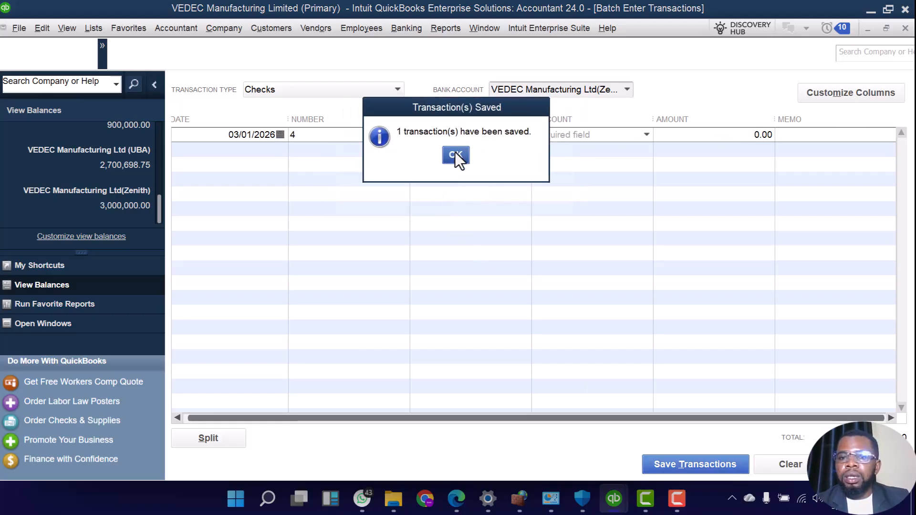
{"action": "left_click", "coordinate": [456, 153]}
- Return to the home page and open the Chart of Accounts to check the Plant & Machinery balance
{"action": "left_click", "coordinate": [30, 266]}
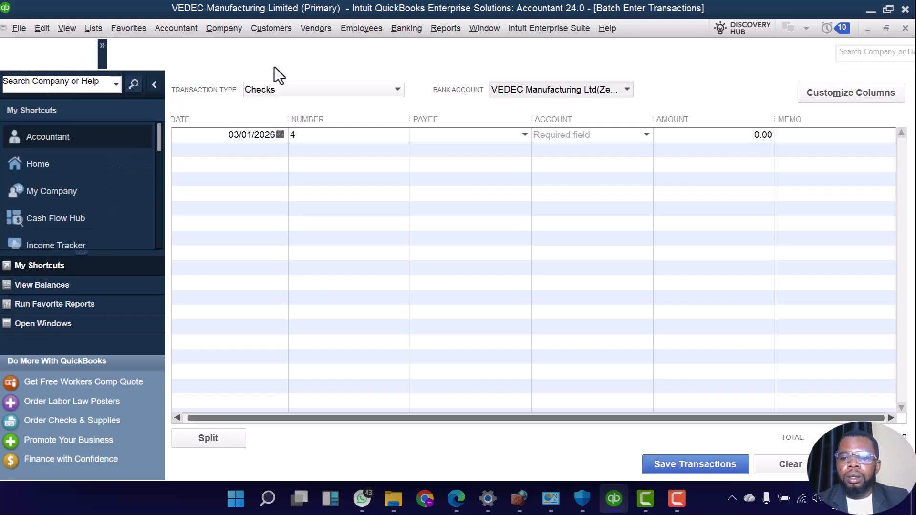
{"action": "left_click", "coordinate": [53, 164]}
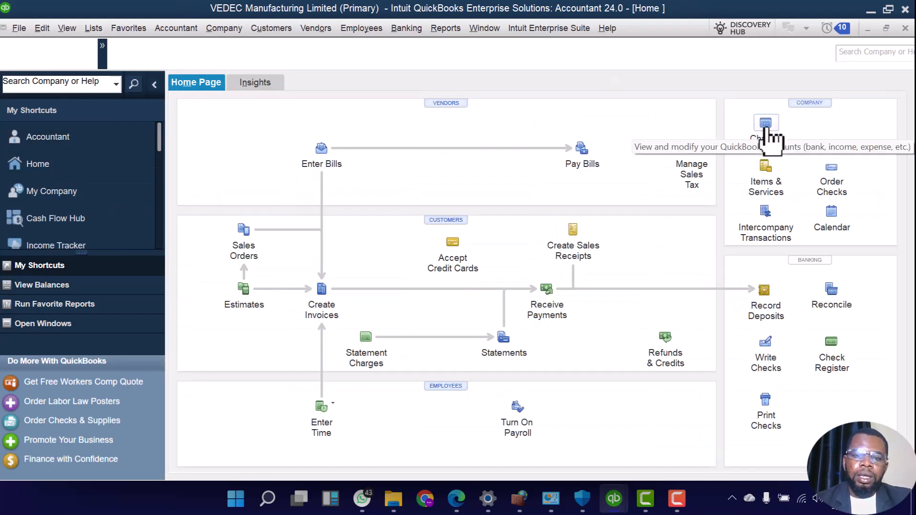
{"action": "left_click", "coordinate": [766, 125]}
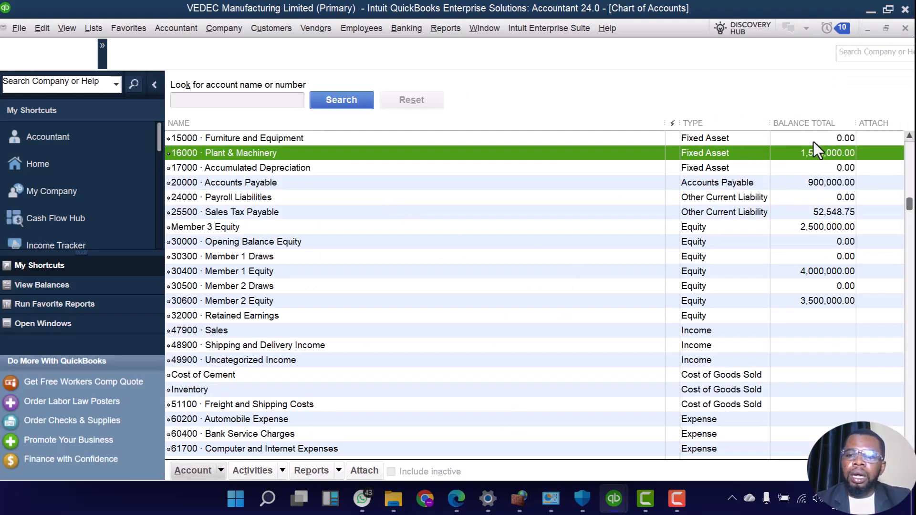
- Open the Fixed Asset Item List from the home page and start a new fixed asset item
{"action": "left_click", "coordinate": [70, 168]}
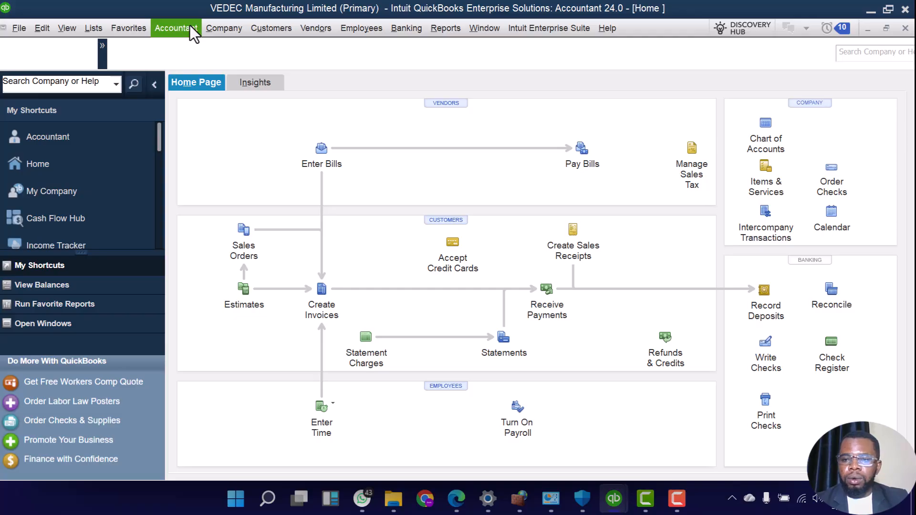
{"action": "left_click", "coordinate": [175, 34]}
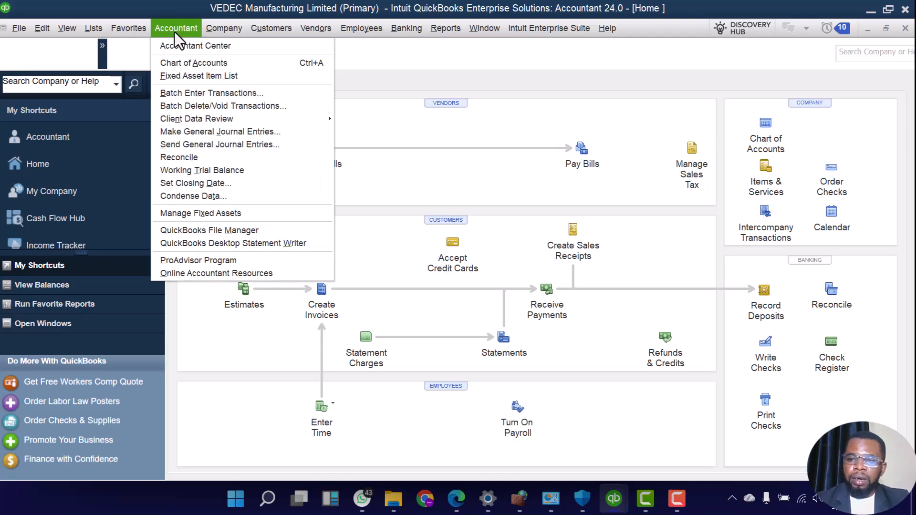
{"action": "left_click", "coordinate": [198, 75]}
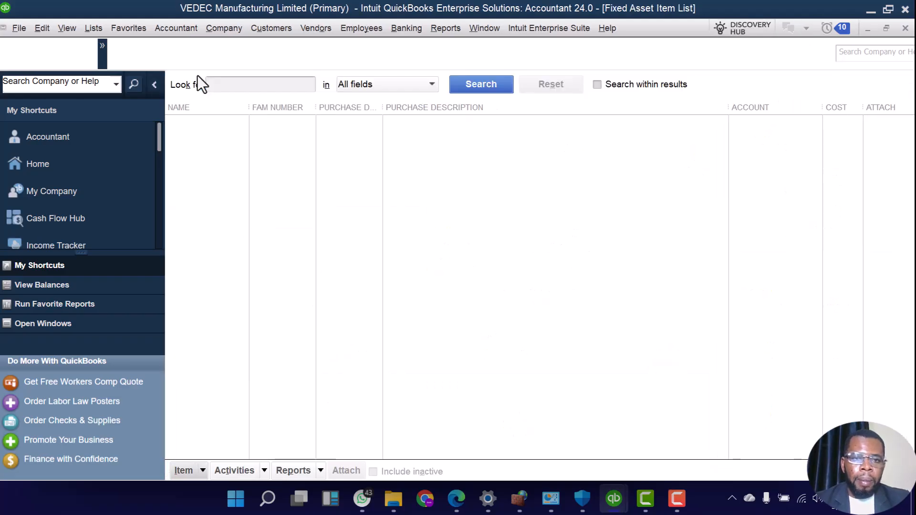
{"action": "right_click", "coordinate": [200, 133]}
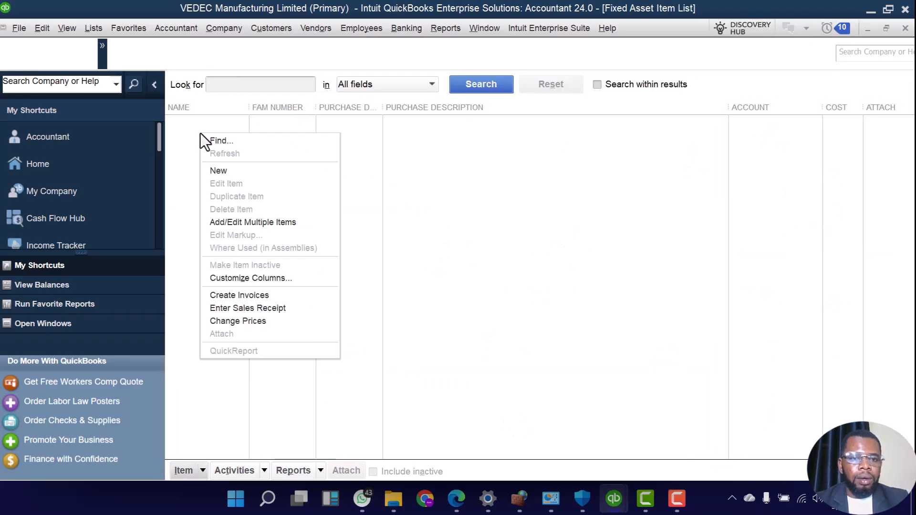
{"action": "left_click", "coordinate": [224, 170]}
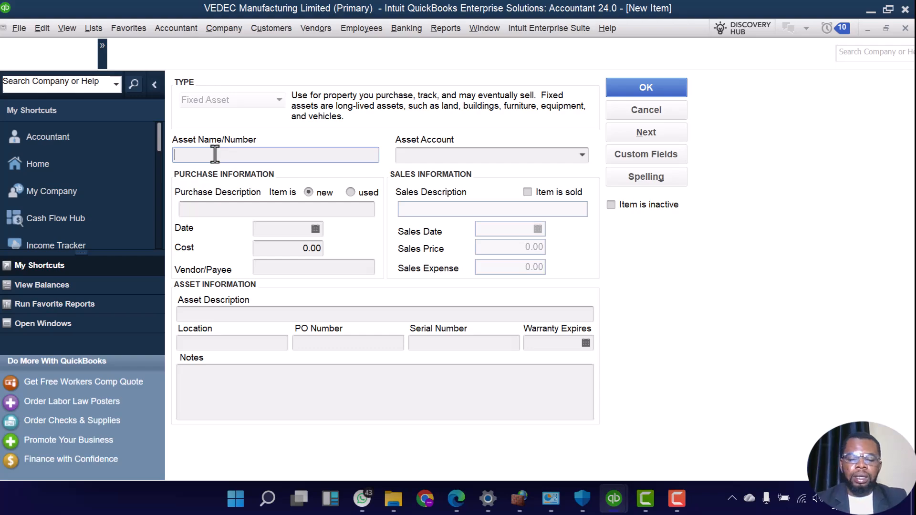
- Name the new asset Mixer and assign it to the 16000 · Plant & Machinery account
{"action": "type", "text": "Mixer "}
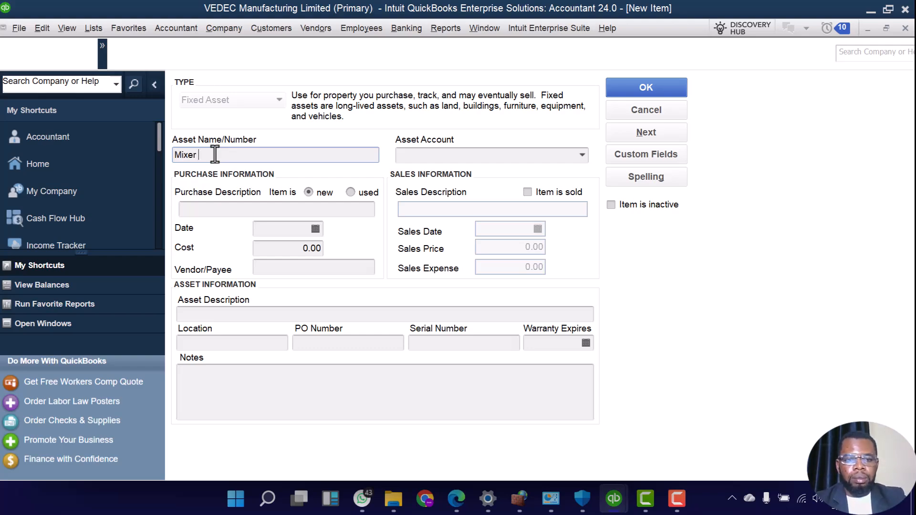
{"action": "type", "text": "for"}
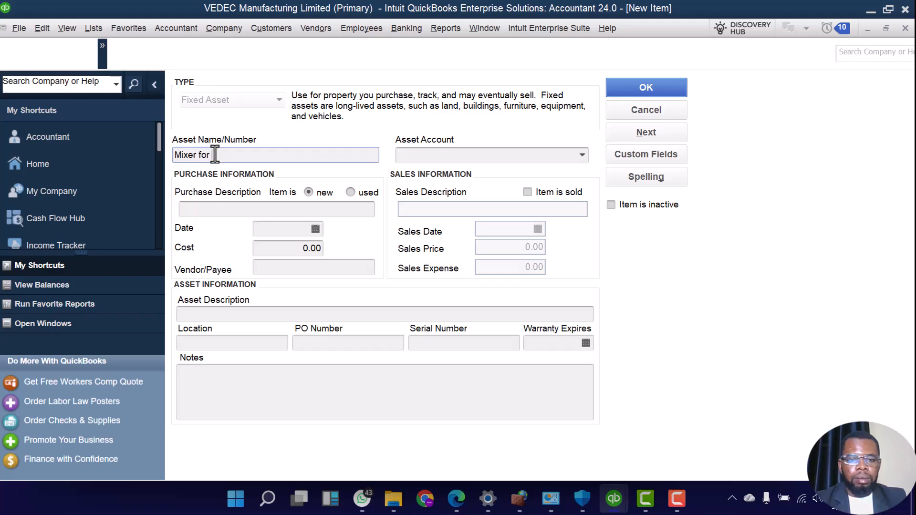
{"action": "type", "text": " mixing"}
{"action": "key", "text": "BackSpace"}
{"action": "key", "text": "BackSpace"}
{"action": "key", "text": "BackSpace"}
{"action": "key", "text": "BackSpace"}
{"action": "key", "text": "BackSpace"}
{"action": "key", "text": "BackSpace"}
{"action": "key", "text": "BackSpace"}
{"action": "key", "text": "BackSpace"}
{"action": "key", "text": "BackSpace"}
{"action": "key", "text": "BackSpace"}
{"action": "key", "text": "BackSpace"}
{"action": "key", "text": "BackSpace"}
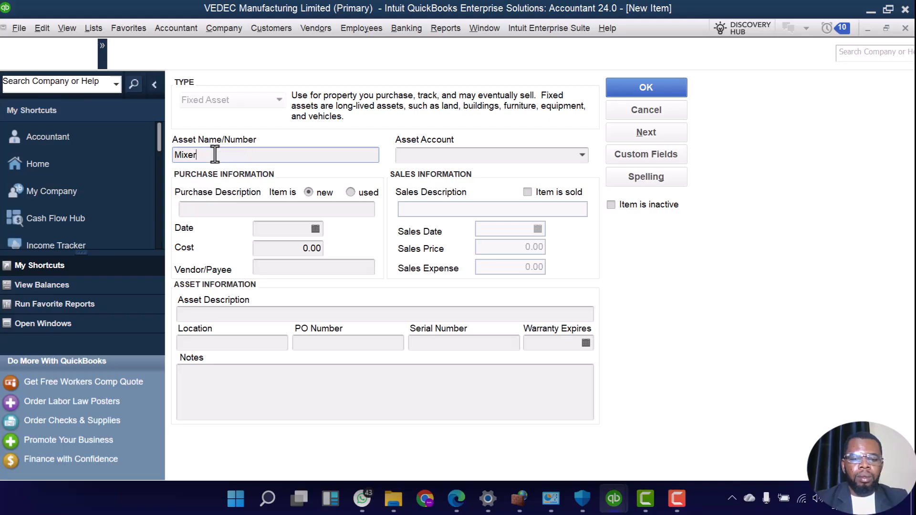
{"action": "left_click", "coordinate": [584, 155]}
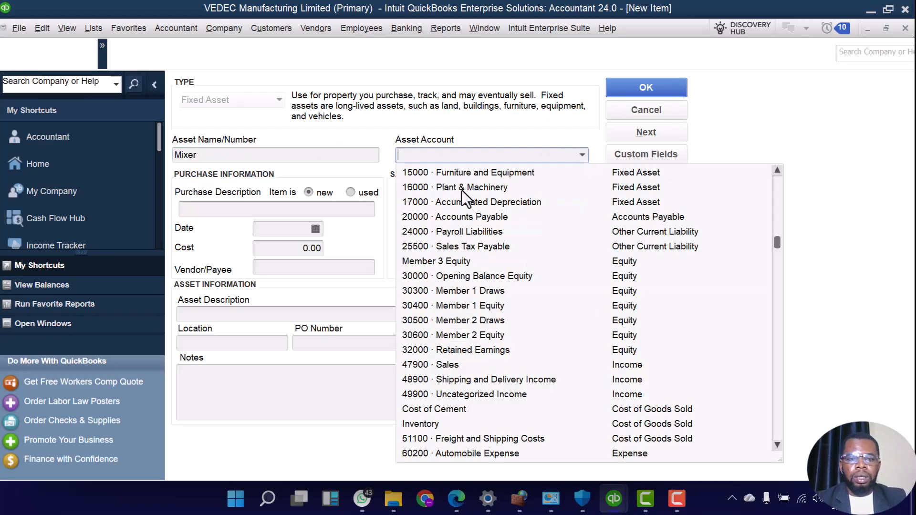
{"action": "left_click", "coordinate": [462, 191]}
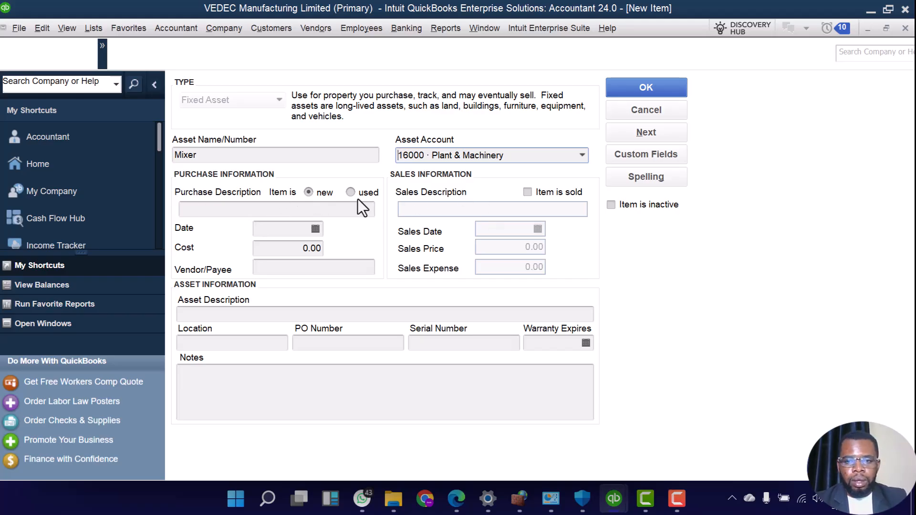
- Set the Mixer asset's purchase date to 02/01/2026
{"action": "left_click", "coordinate": [264, 210]}
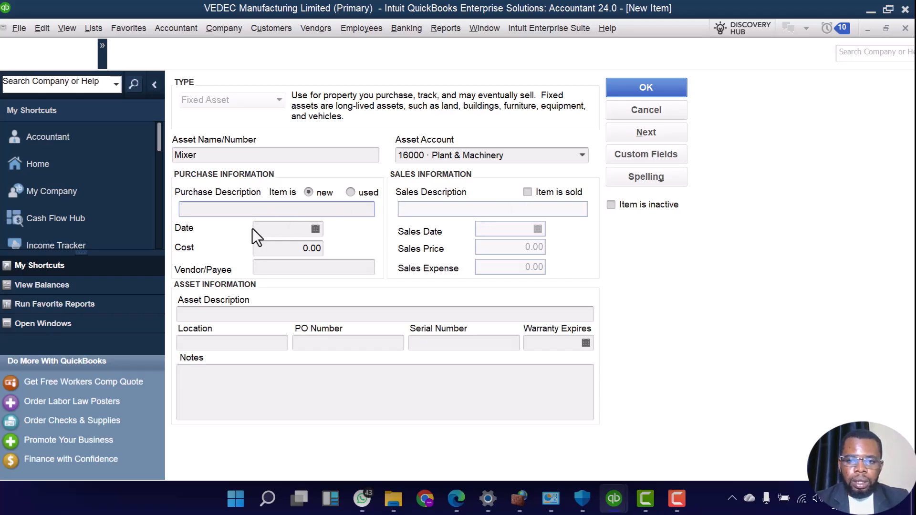
{"action": "left_click", "coordinate": [315, 229]}
{"action": "left_click", "coordinate": [267, 251]}
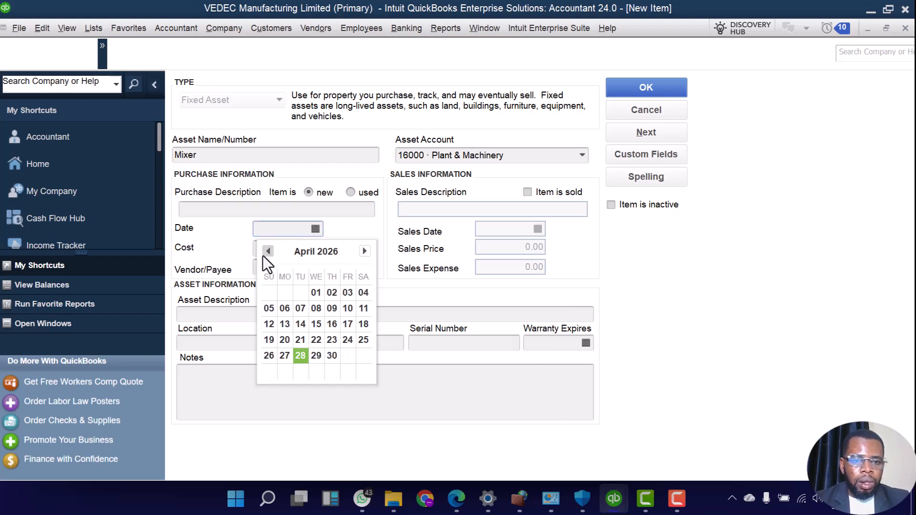
{"action": "left_click", "coordinate": [264, 255]}
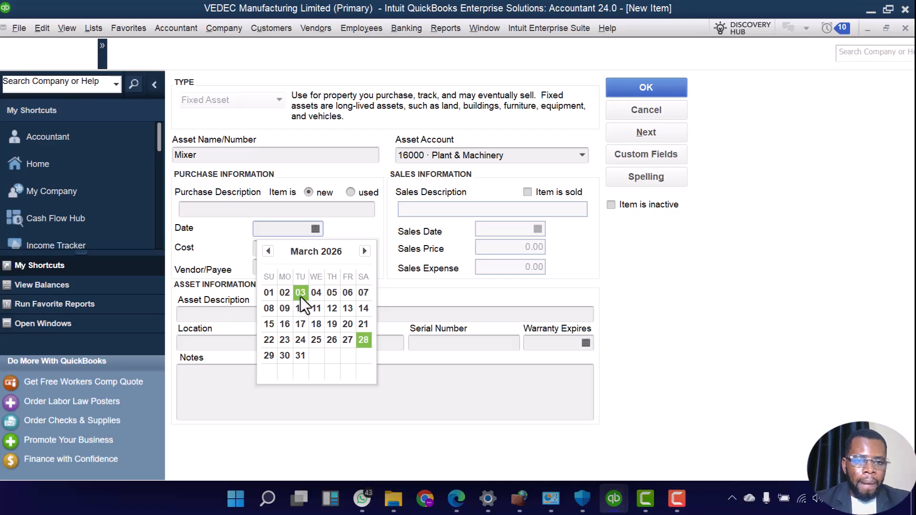
{"action": "left_click", "coordinate": [270, 253]}
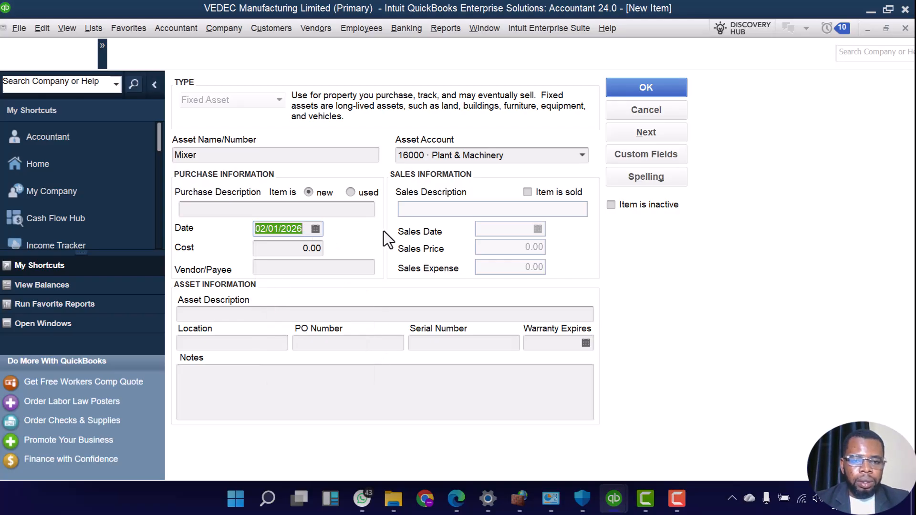
- Enter a cost of 1,500,000 for the Mixer asset and set its purchase date to 03/01/2026
{"action": "left_click", "coordinate": [280, 249]}
{"action": "type", "text": "150000"}
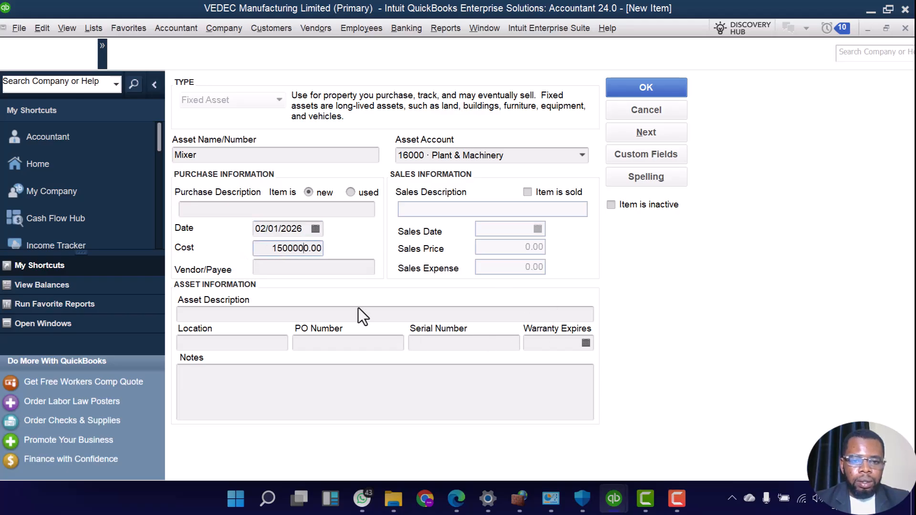
{"action": "key", "text": "Tab"}
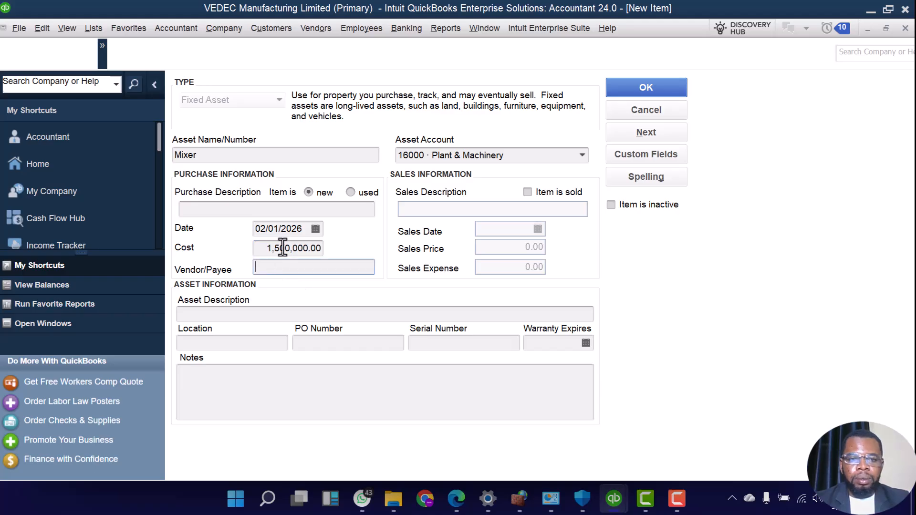
{"action": "left_click", "coordinate": [317, 229]}
{"action": "left_click", "coordinate": [364, 251]}
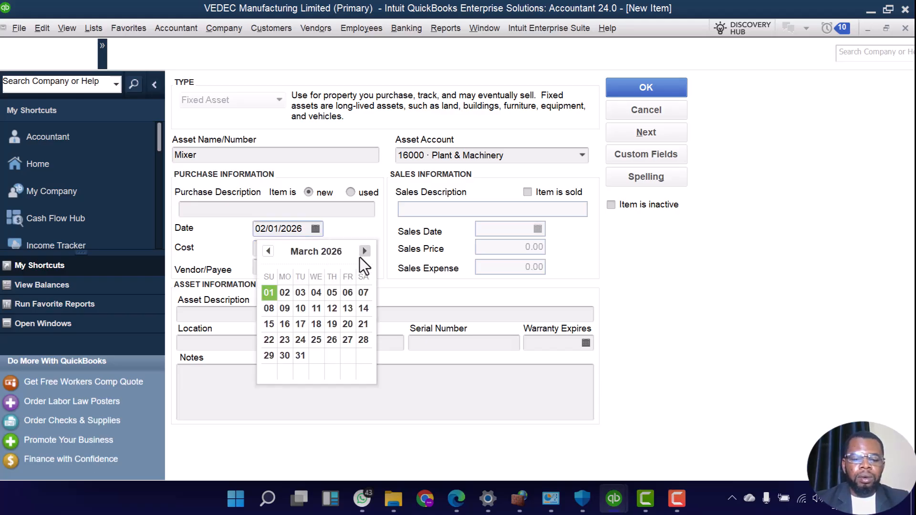
{"action": "left_click", "coordinate": [265, 295]}
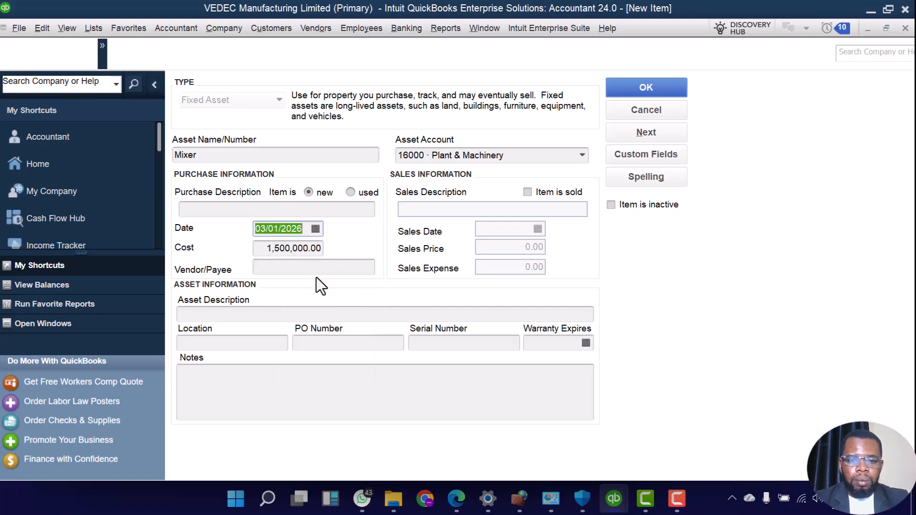
- Enter DeBanko Automobile Ltd as the vendor/payee of the asset
{"action": "left_click", "coordinate": [288, 268]}
{"action": "type", "text": "DeBank"}
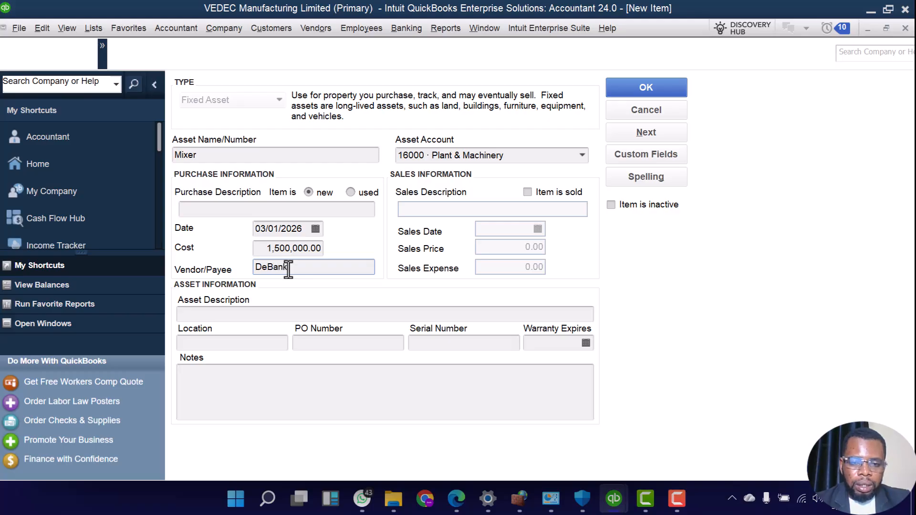
{"action": "type", "text": "o"}
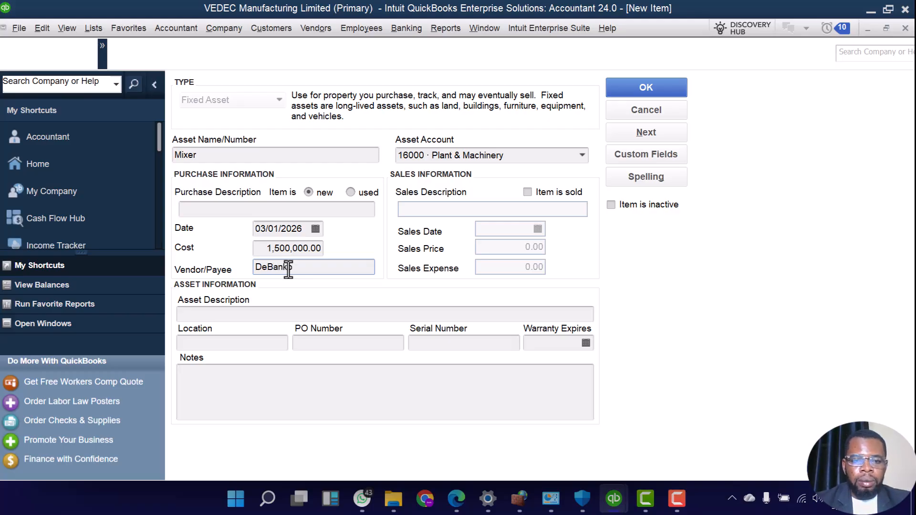
{"action": "type", "text": " Auto"}
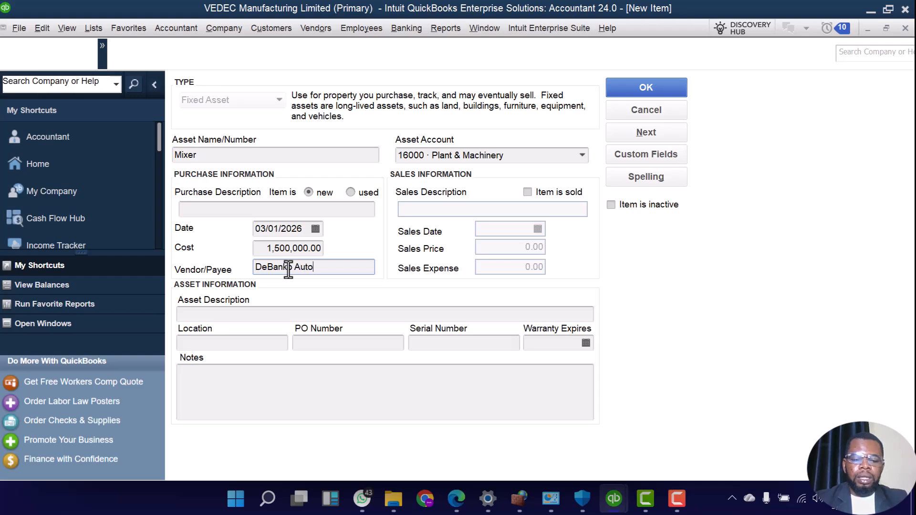
{"action": "type", "text": "mob"}
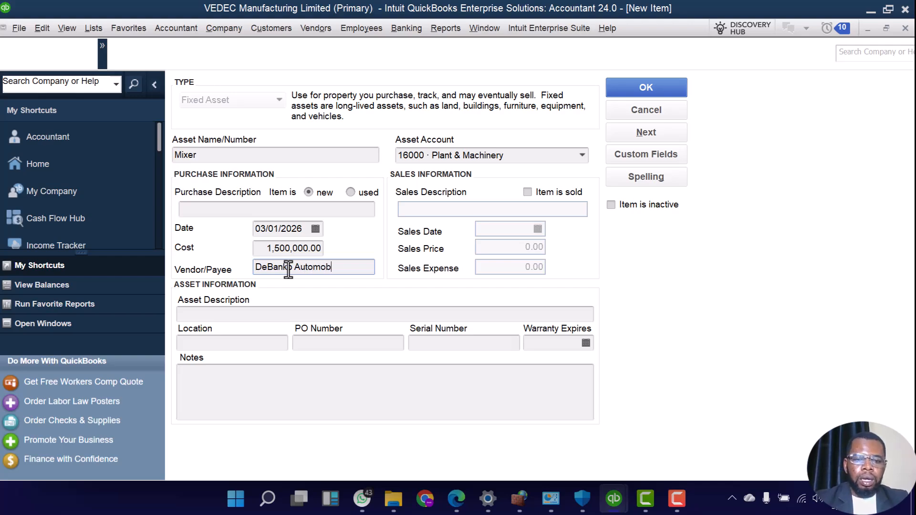
{"action": "type", "text": "ile Ltd"}
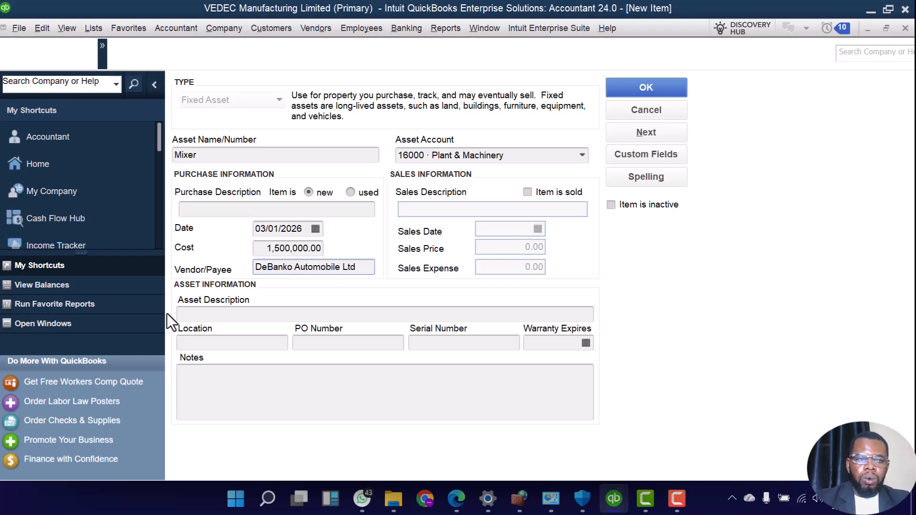
- Enter the asset description "Mixer for mixing product on site"
{"action": "left_click", "coordinate": [204, 315]}
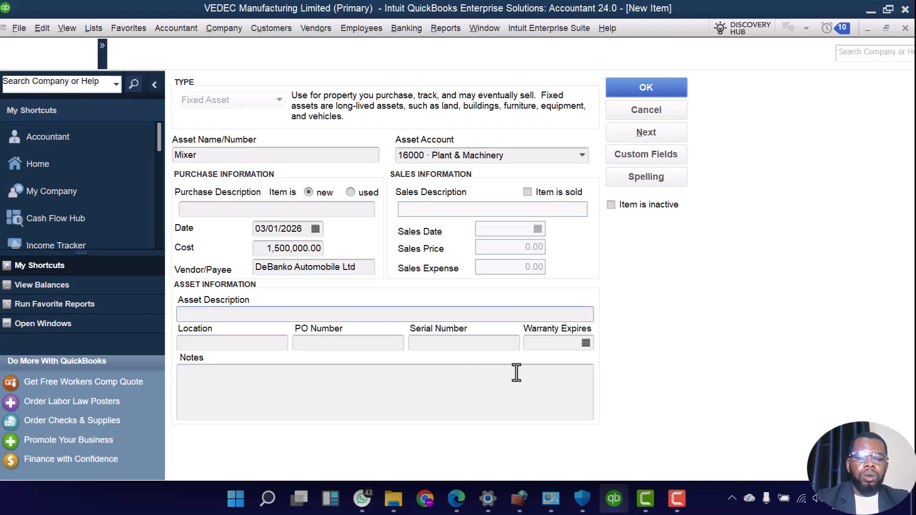
{"action": "type", "text": "new"}
{"action": "key", "text": "BackSpace"}
{"action": "key", "text": "BackSpace"}
{"action": "key", "text": "BackSpace"}
{"action": "type", "text": "Mixer for"}
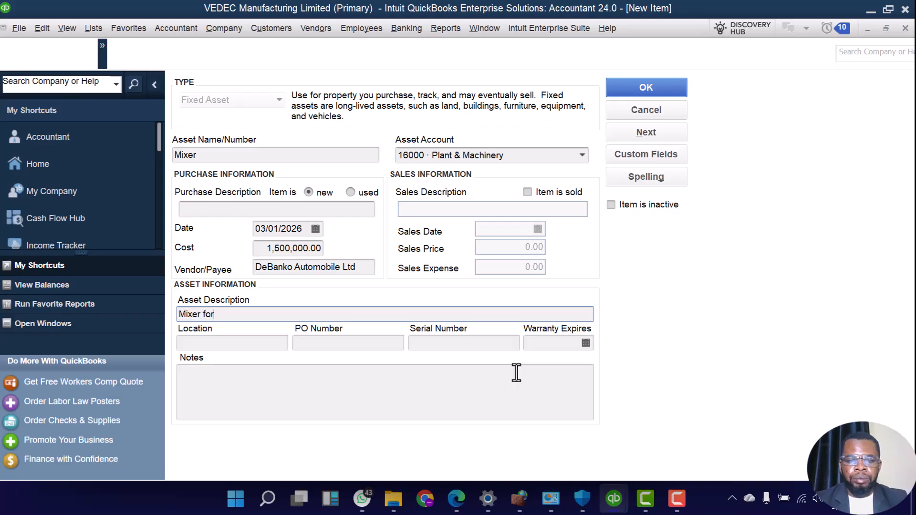
{"action": "type", "text": " mixing product on  site"}
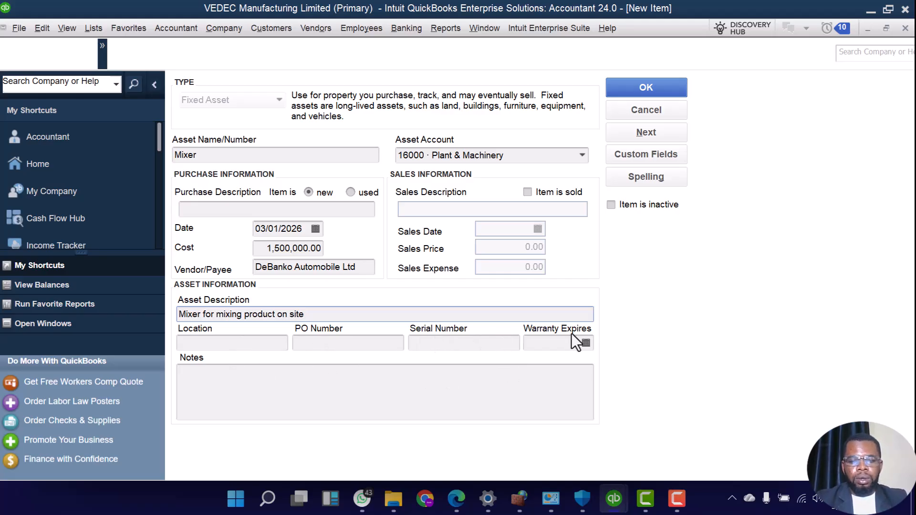
- Set the asset's warranty expiry date to 02/01/2027
{"action": "left_click", "coordinate": [586, 343]}
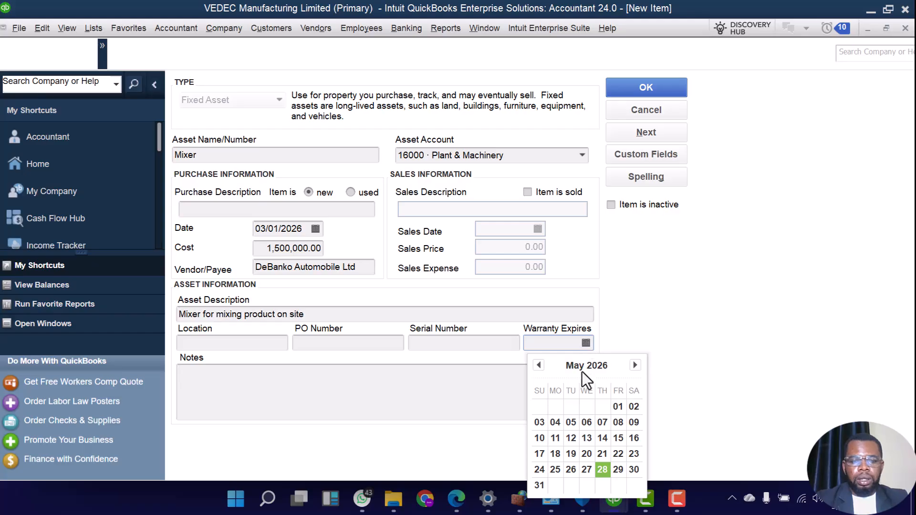
{"action": "left_click", "coordinate": [632, 368]}
{"action": "left_click", "coordinate": [631, 367]}
{"action": "left_click", "coordinate": [632, 367]}
{"action": "left_click", "coordinate": [632, 367]}
{"action": "left_click", "coordinate": [632, 368]}
{"action": "left_click", "coordinate": [632, 368]}
{"action": "left_click", "coordinate": [632, 368]}
{"action": "left_click", "coordinate": [632, 368]}
{"action": "left_click", "coordinate": [632, 368]}
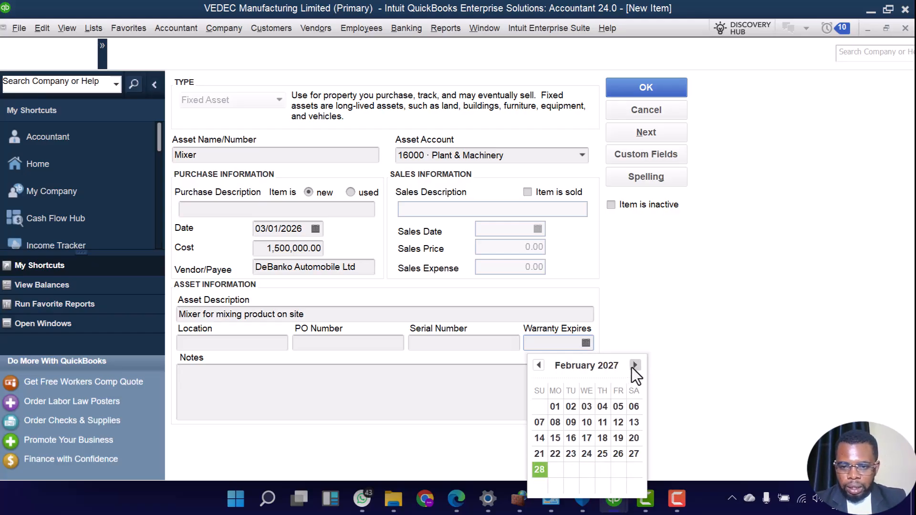
{"action": "left_click", "coordinate": [634, 366]}
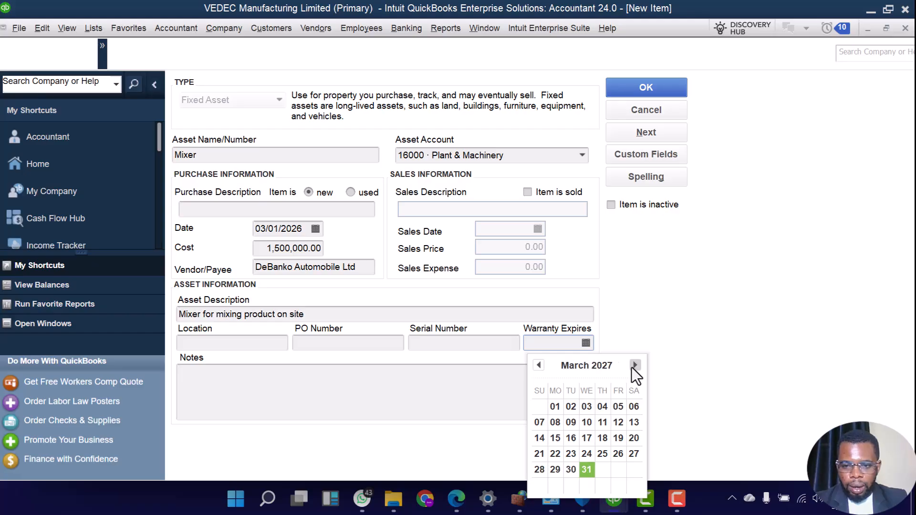
{"action": "left_click", "coordinate": [542, 371]}
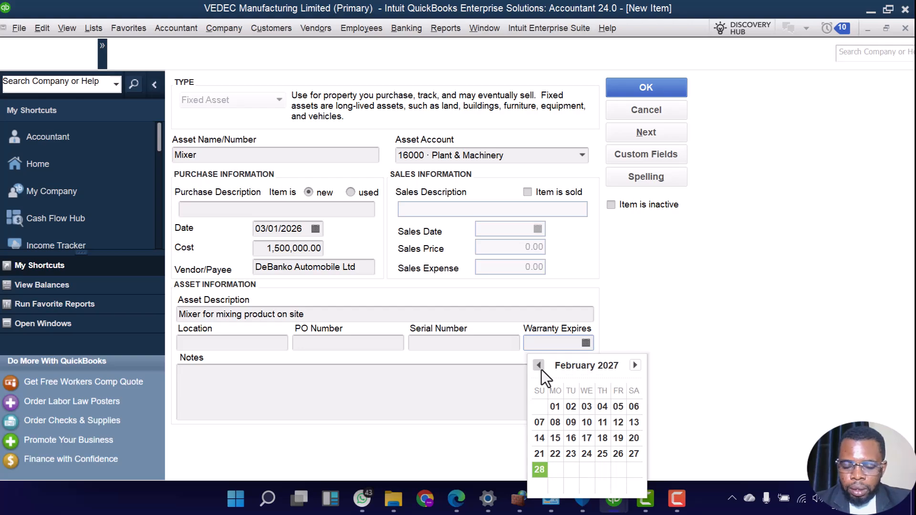
{"action": "left_click", "coordinate": [552, 407]}
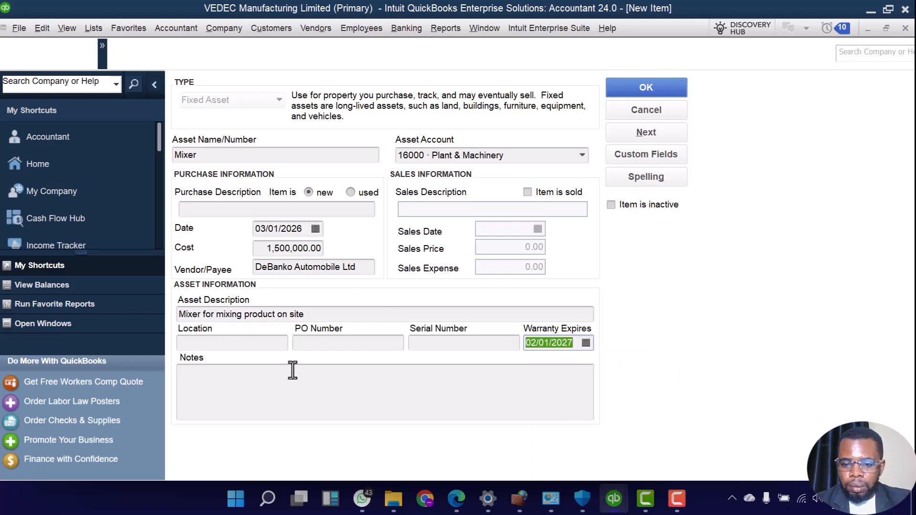
- Try to save the asset and fill in its purchase description as "Mixer for mixing product on site"
{"action": "left_click", "coordinate": [231, 391]}
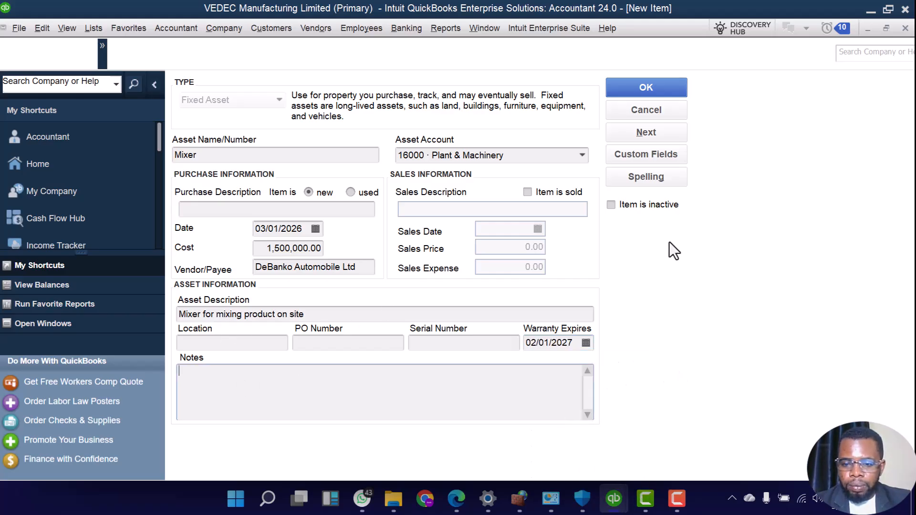
{"action": "left_click", "coordinate": [630, 90]}
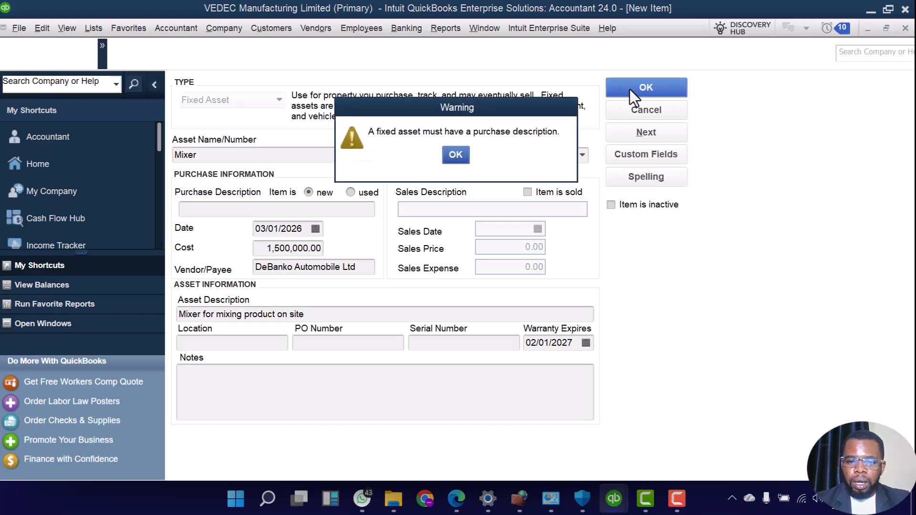
{"action": "left_click", "coordinate": [459, 153]}
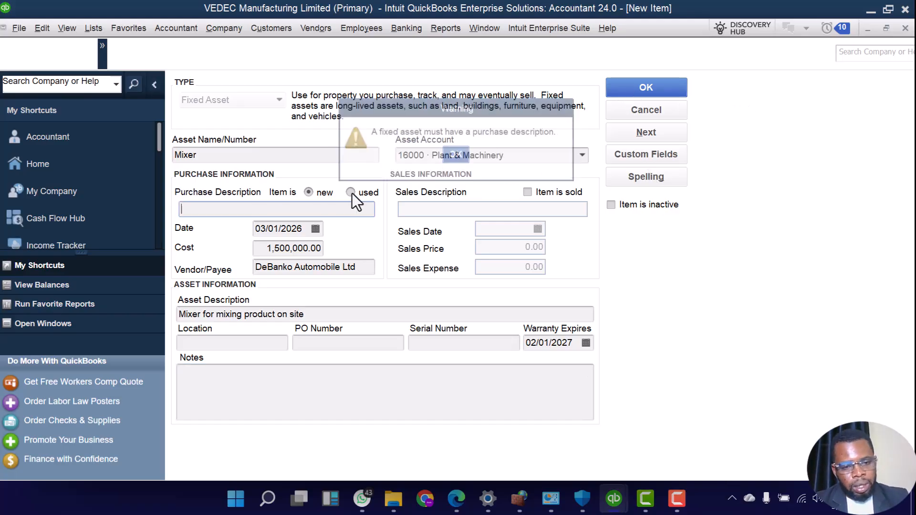
{"action": "type", "text": "Mixer for mixing product on site"}
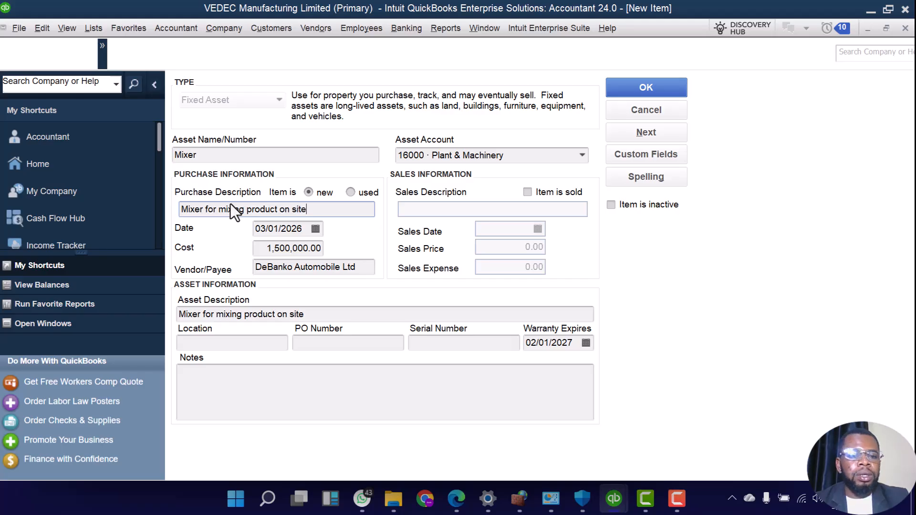
- Save the mixer fixed asset item and return to the home page
{"action": "left_click", "coordinate": [665, 85]}
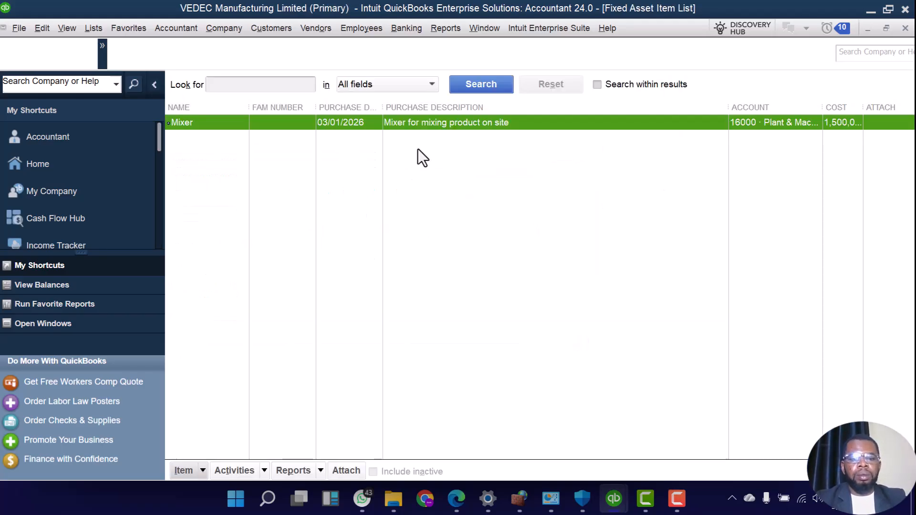
{"action": "left_click", "coordinate": [53, 160]}
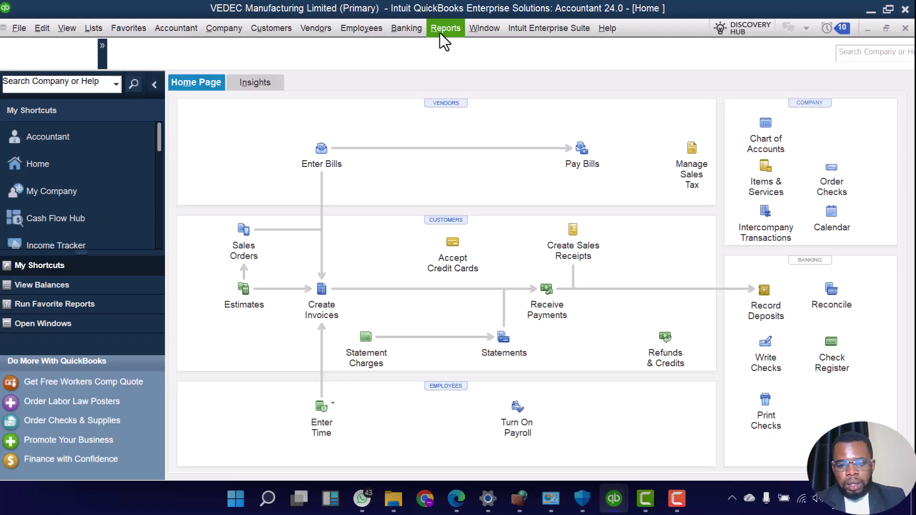
- Open the standard Profit & Loss report and set its date range to This Fiscal Year
{"action": "left_click", "coordinate": [440, 33]}
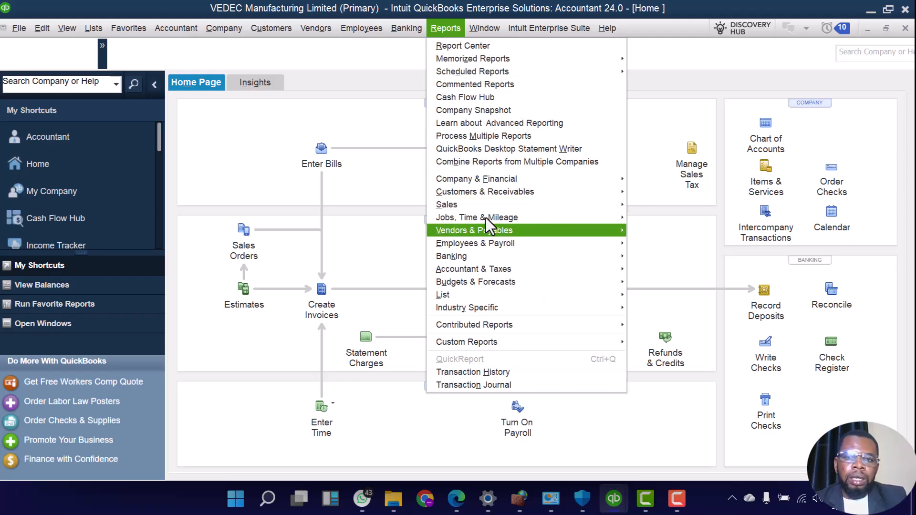
{"action": "mouse_move", "coordinate": [512, 179]}
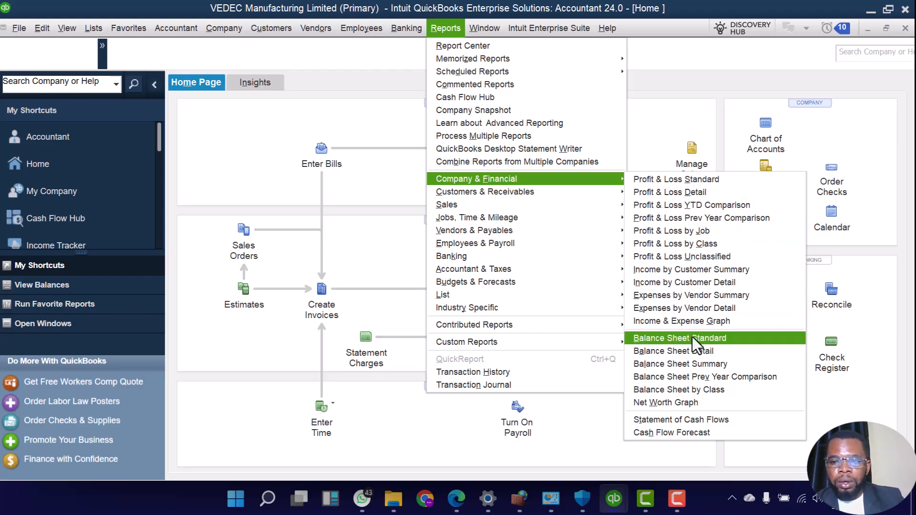
{"action": "left_click", "coordinate": [668, 182]}
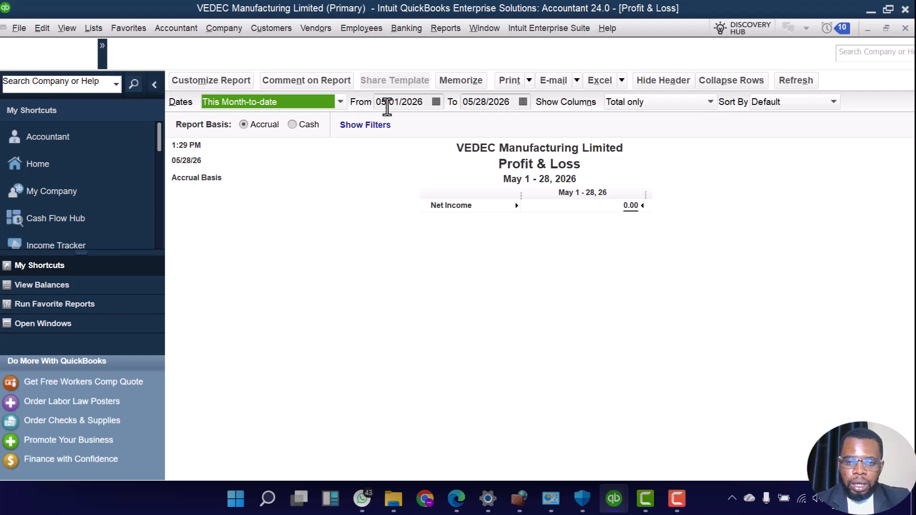
{"action": "left_click", "coordinate": [436, 103]}
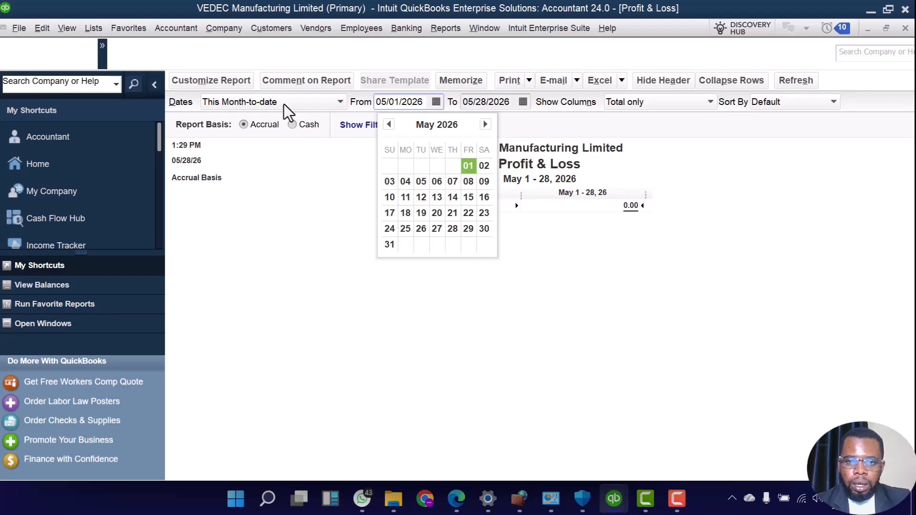
{"action": "left_click", "coordinate": [328, 104]}
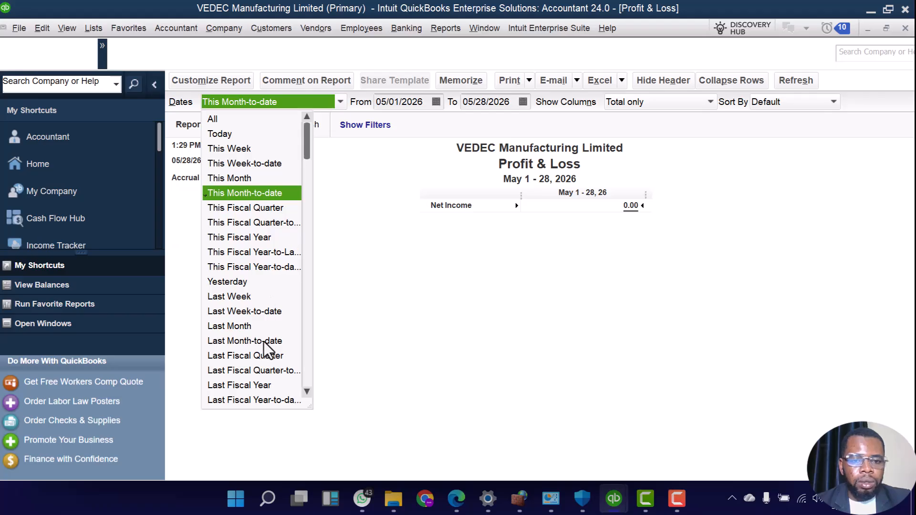
{"action": "scroll", "coordinate": [265, 363], "scroll_direction": "down", "scroll_amount": 2}
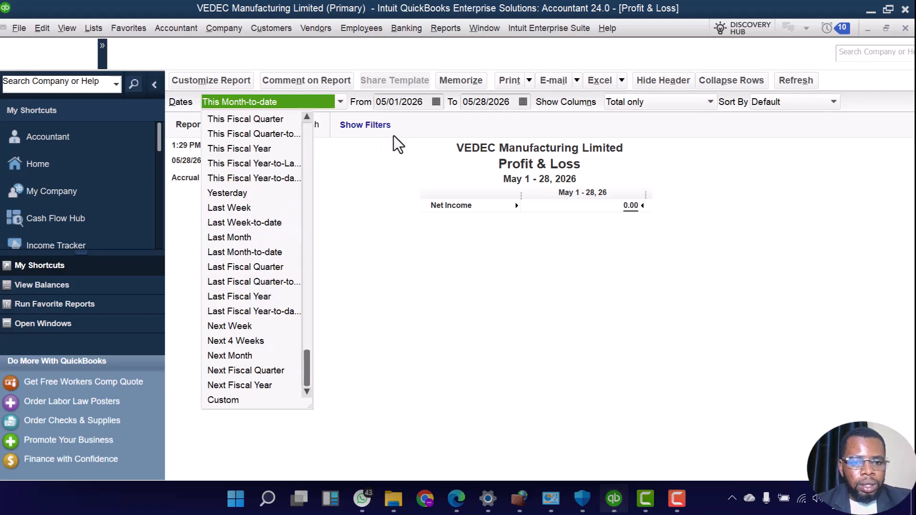
{"action": "scroll", "coordinate": [275, 171], "scroll_direction": "up", "scroll_amount": 2}
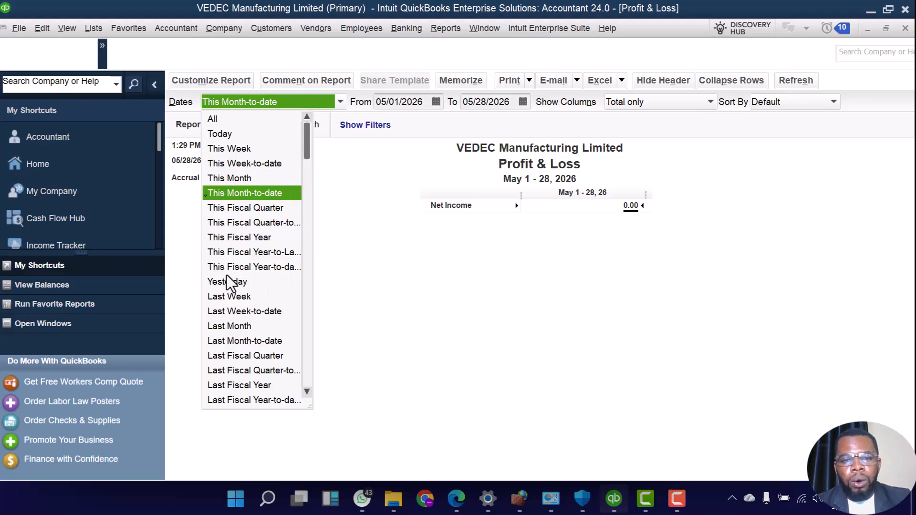
{"action": "left_click", "coordinate": [245, 239]}
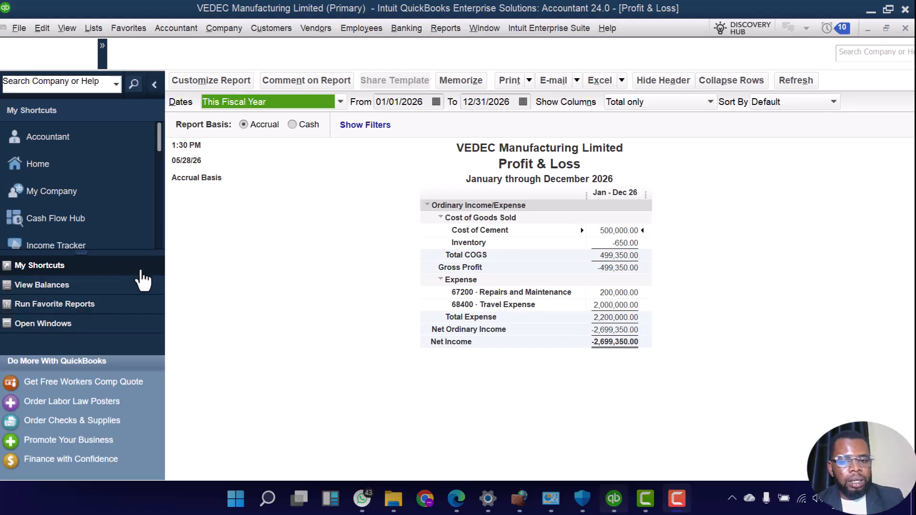
- Open the Accounts Receivable register from the account balances and open UrbanBuild Nigeria Ltd's invoice 2 dated 03/26/2026
{"action": "left_click", "coordinate": [52, 168]}
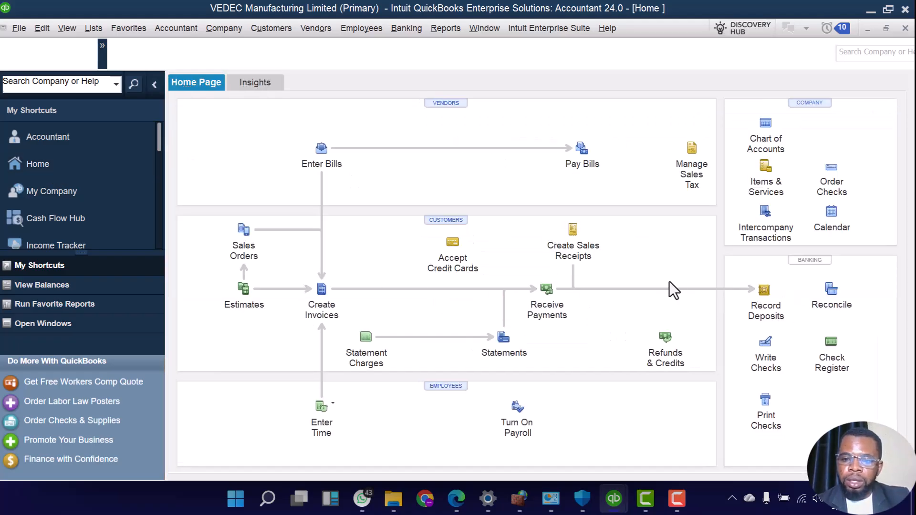
{"action": "left_click", "coordinate": [72, 286]}
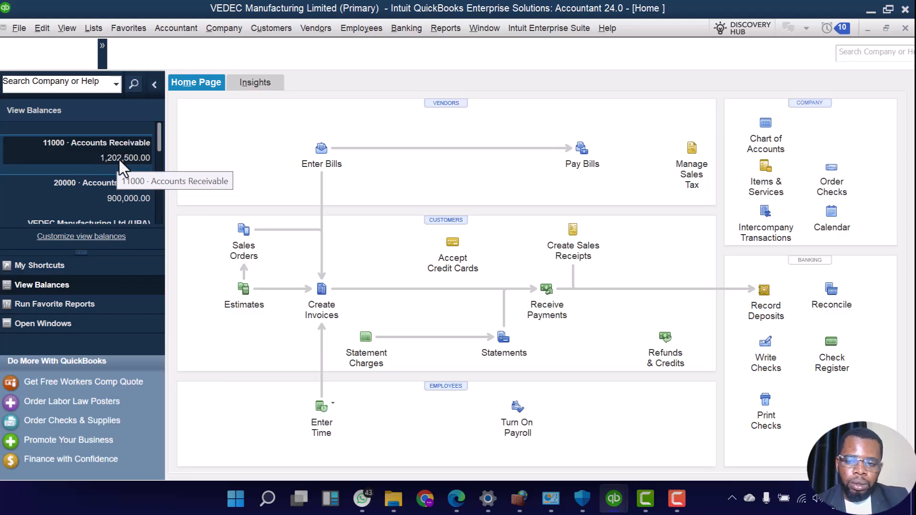
{"action": "left_click", "coordinate": [140, 156]}
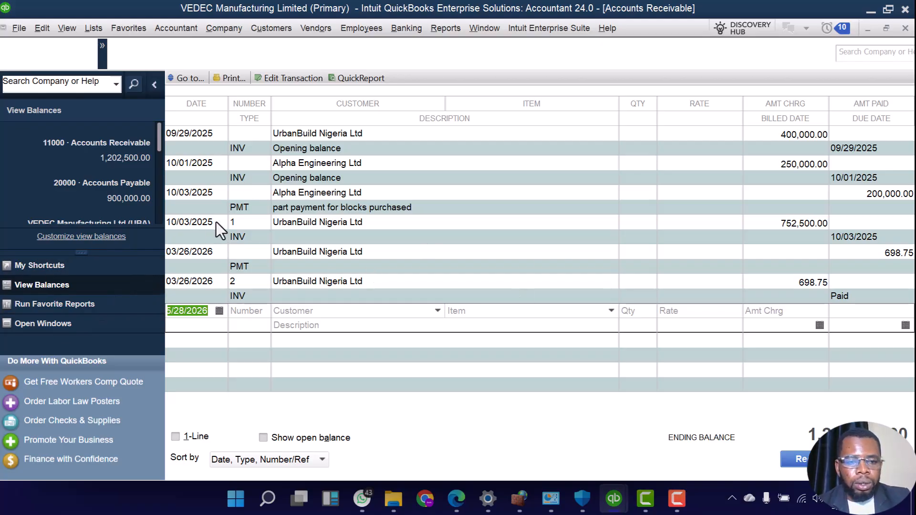
{"action": "left_click", "coordinate": [197, 222]}
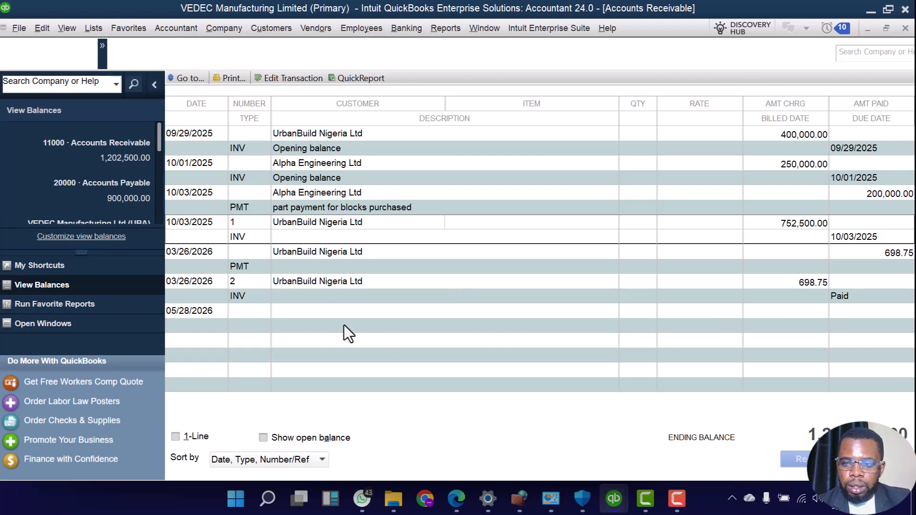
{"action": "double_click", "coordinate": [353, 287]}
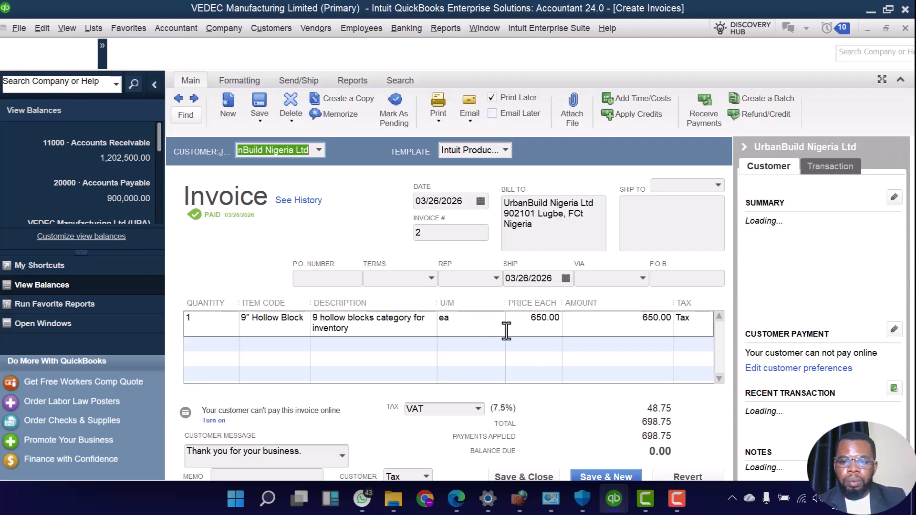
- Try quantities of 200, 2,000 and 20,000 on the invoice's 9" Hollow Block line
{"action": "left_click", "coordinate": [207, 327]}
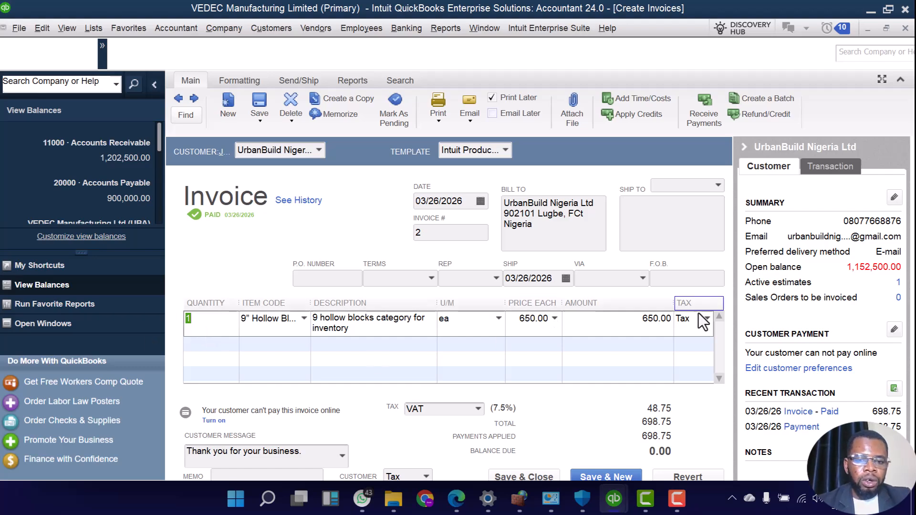
{"action": "type", "text": "2"}
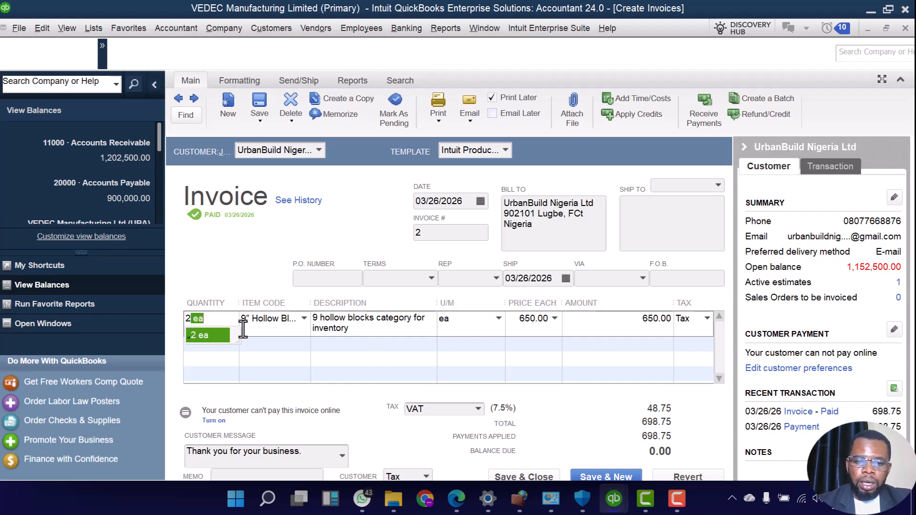
{"action": "type", "text": "00"}
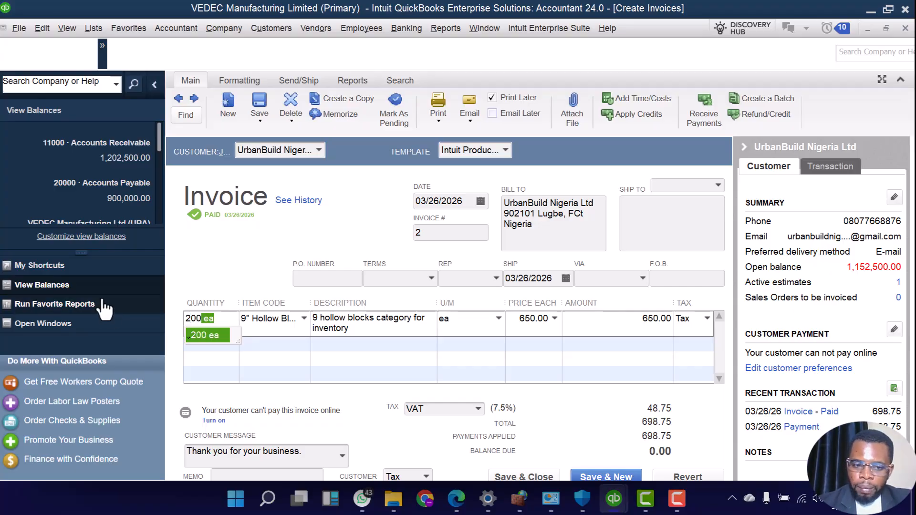
{"action": "key", "text": "Tab"}
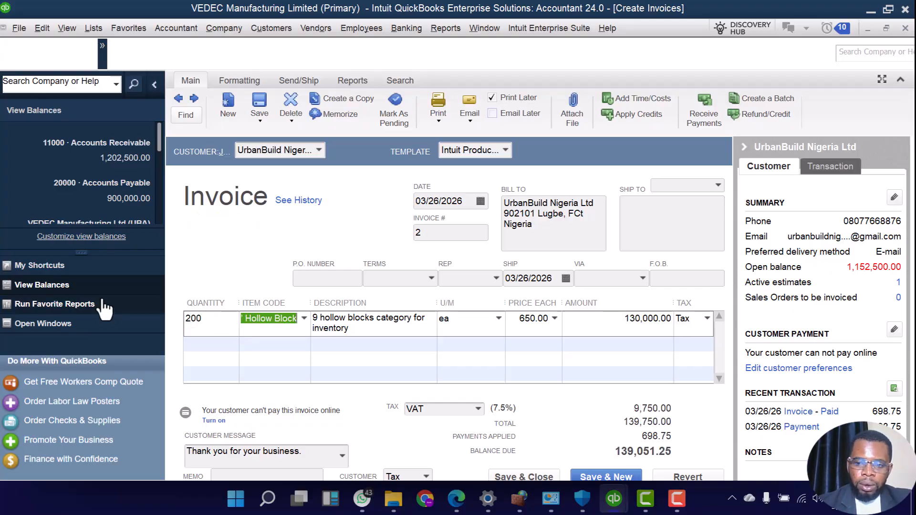
{"action": "left_click", "coordinate": [215, 324]}
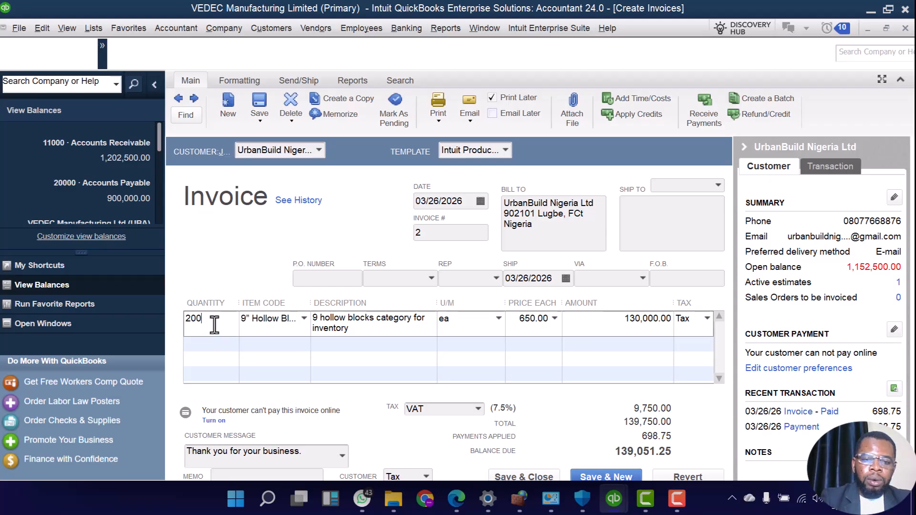
{"action": "type", "text": "0"}
{"action": "key", "text": "Tab"}
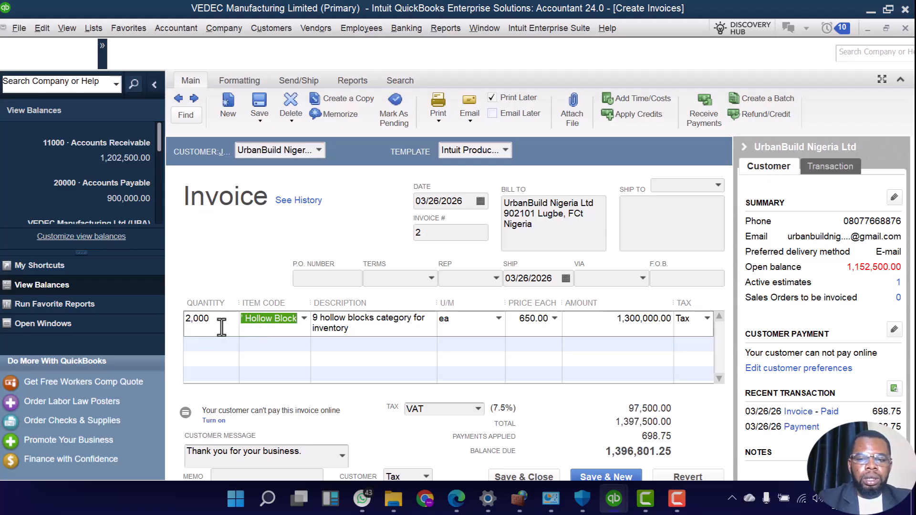
{"action": "left_click", "coordinate": [221, 326]}
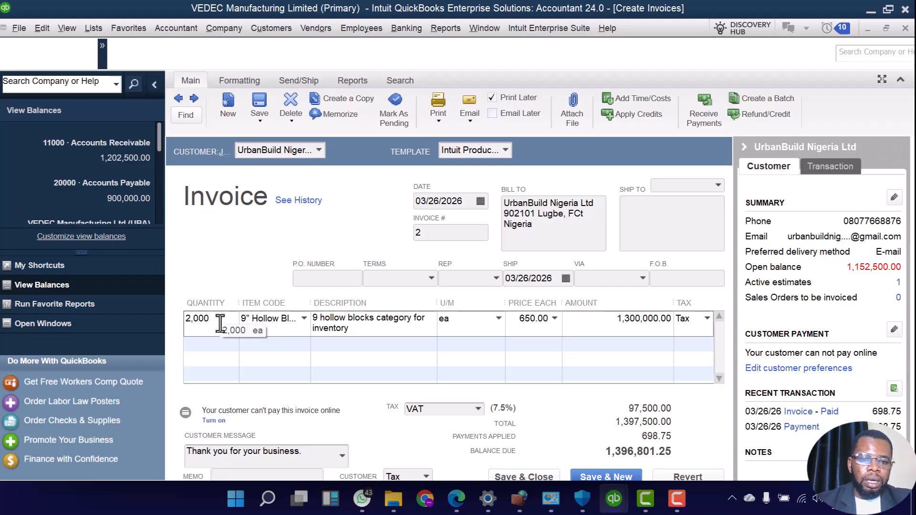
{"action": "type", "text": "0"}
{"action": "key", "text": "Tab"}
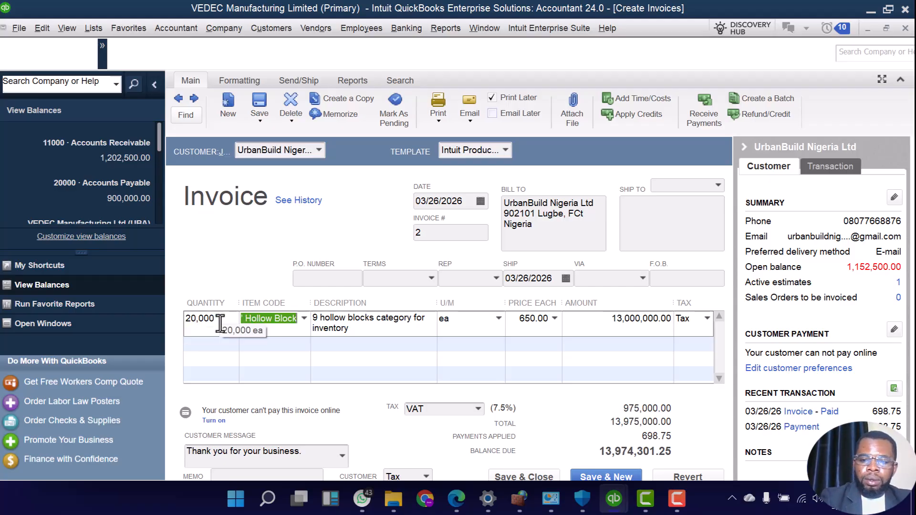
- Set the 9" Hollow Block quantity to 6,000 and save the invoice, accepting the change to its applied payments
{"action": "left_click", "coordinate": [200, 323]}
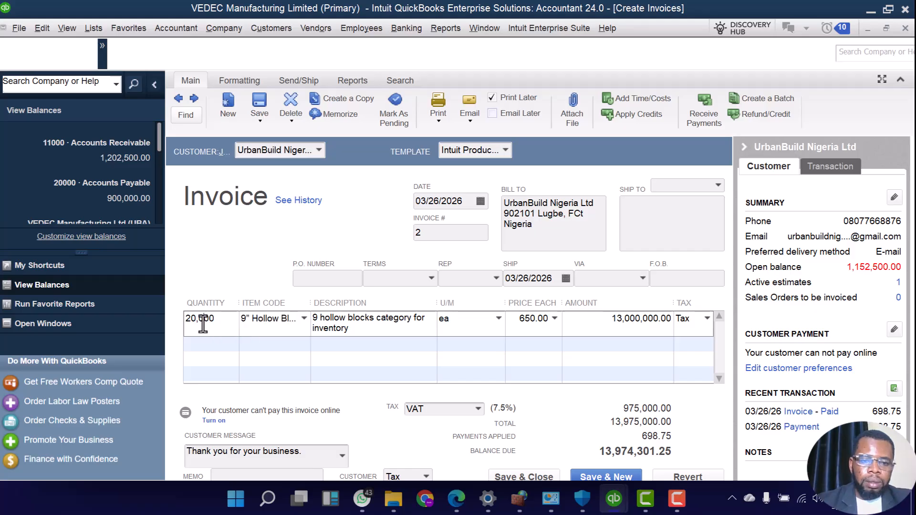
{"action": "key", "text": "BackSpace"}
{"action": "key", "text": "BackSpace"}
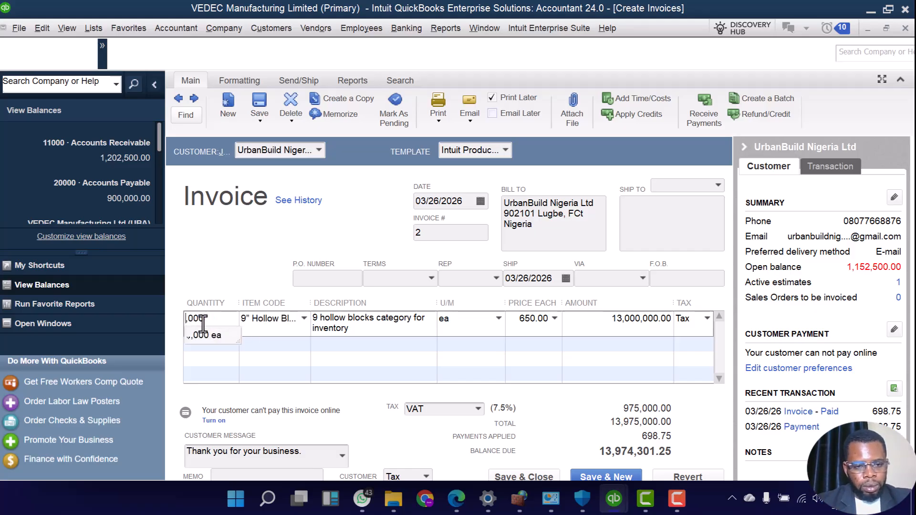
{"action": "type", "text": "6"}
{"action": "key", "text": "Tab"}
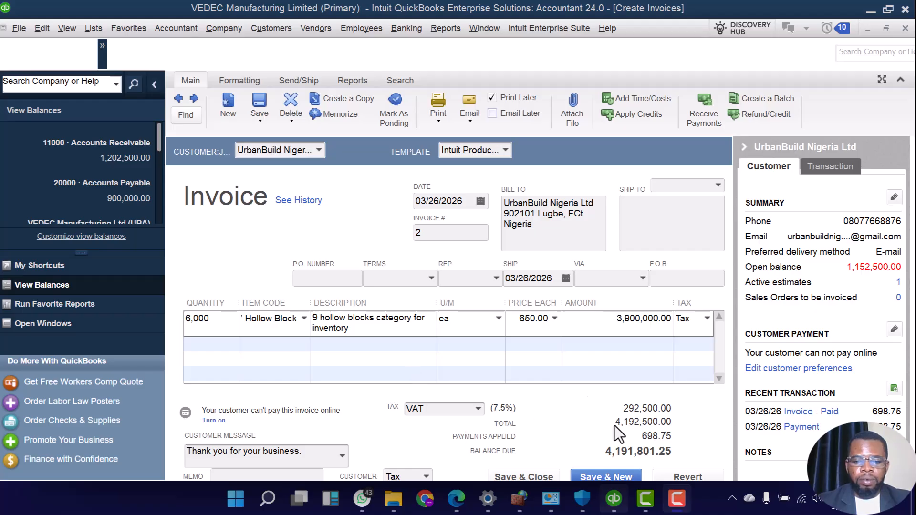
{"action": "left_click", "coordinate": [527, 471]}
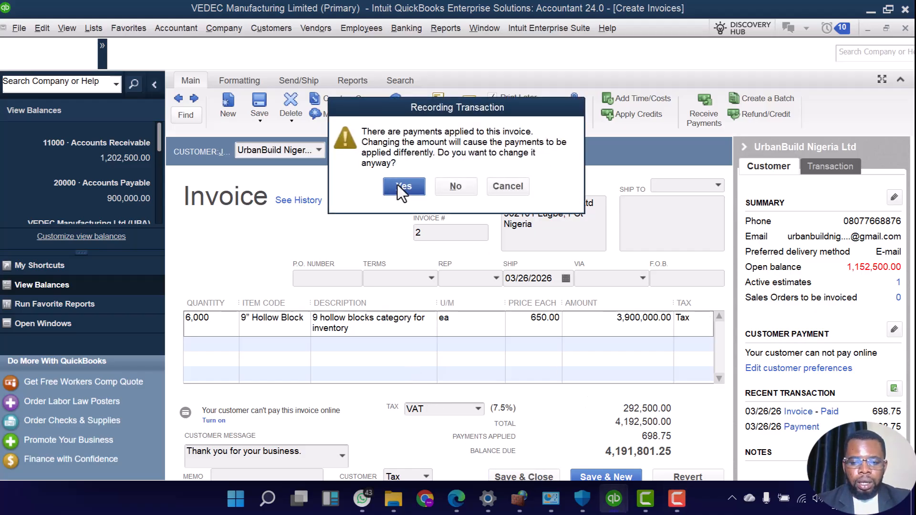
{"action": "left_click", "coordinate": [398, 185]}
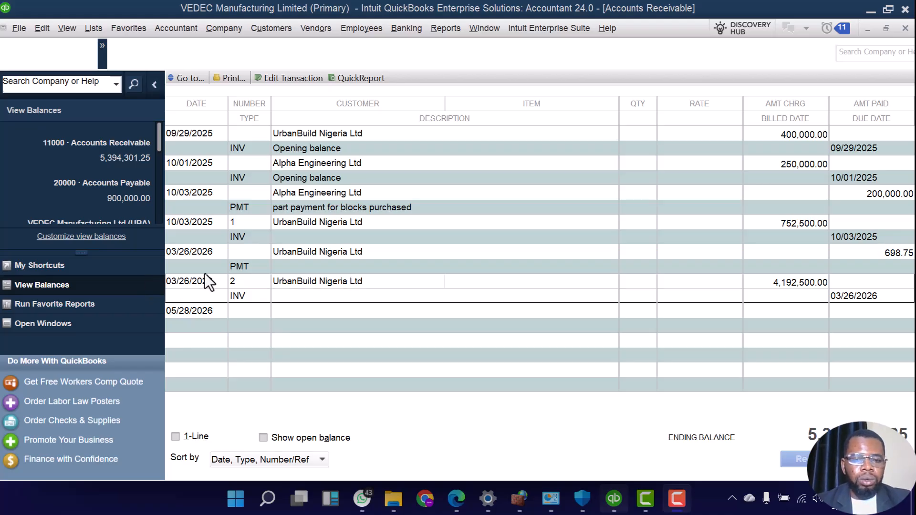
- Review the account balances, including the UBA and Zenith bank accounts, and return to the home page
{"action": "scroll", "coordinate": [68, 177], "scroll_direction": "down", "scroll_amount": 3}
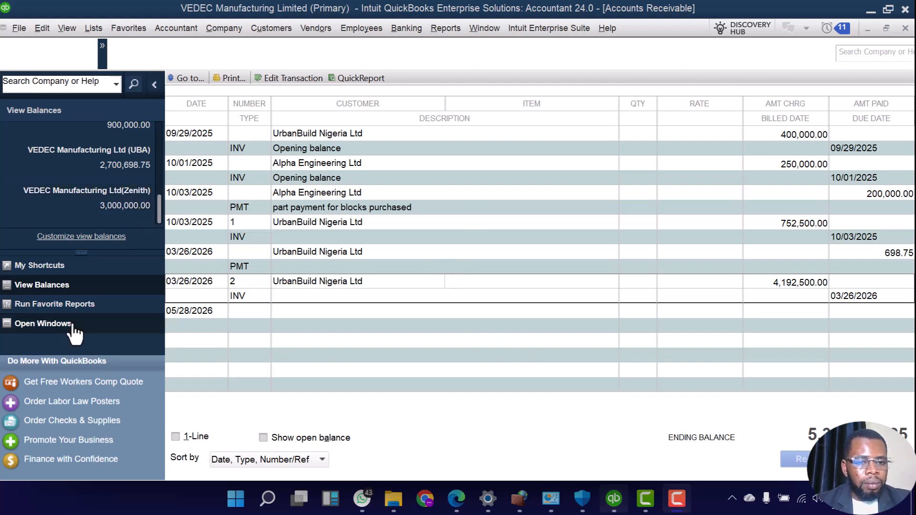
{"action": "left_click", "coordinate": [30, 268]}
{"action": "left_click", "coordinate": [47, 287]}
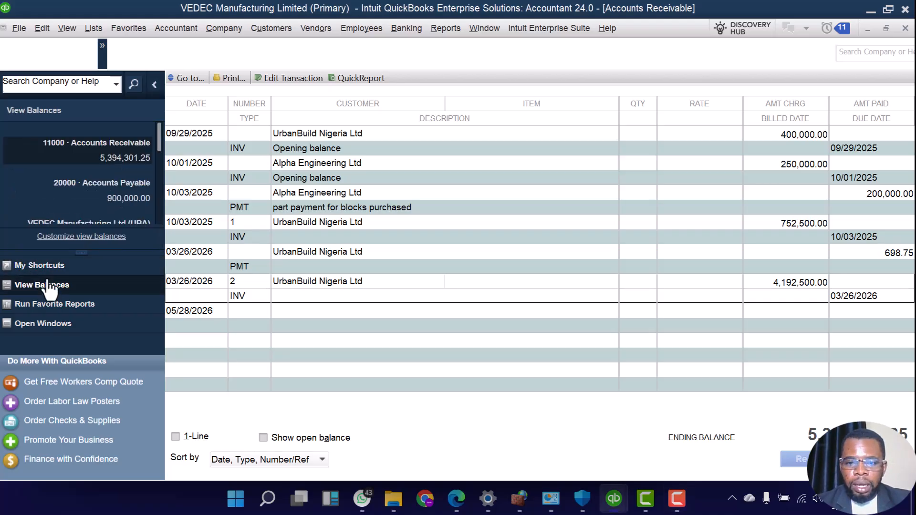
{"action": "left_click", "coordinate": [19, 268]}
{"action": "left_click", "coordinate": [61, 170]}
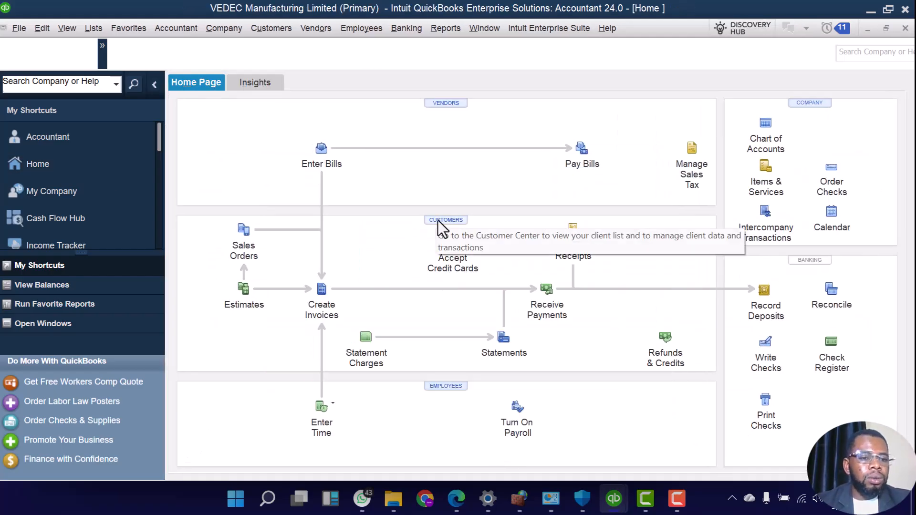
- Find UrbanBuild Nigeria Ltd in the Customer Center with the search "urban build" and open its 03/26/2026 payment
{"action": "left_click", "coordinate": [435, 219]}
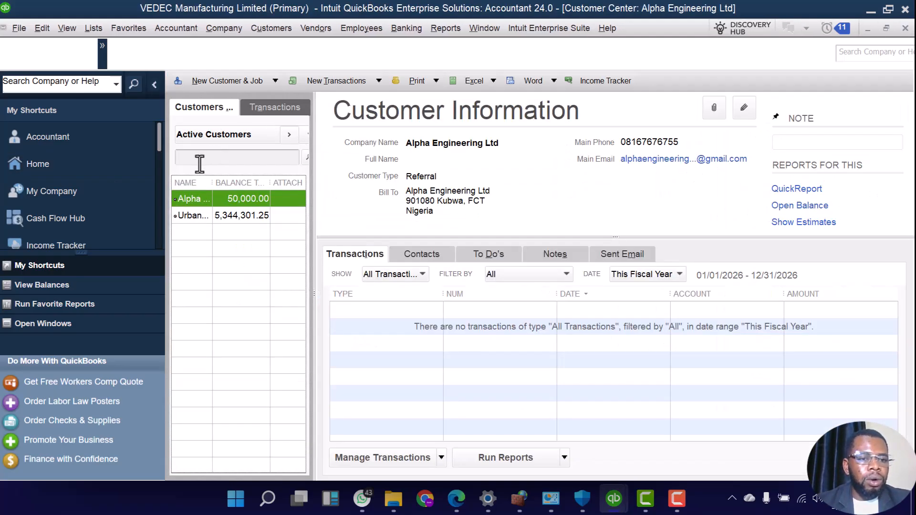
{"action": "left_click", "coordinate": [199, 158]}
{"action": "type", "text": "urban build"}
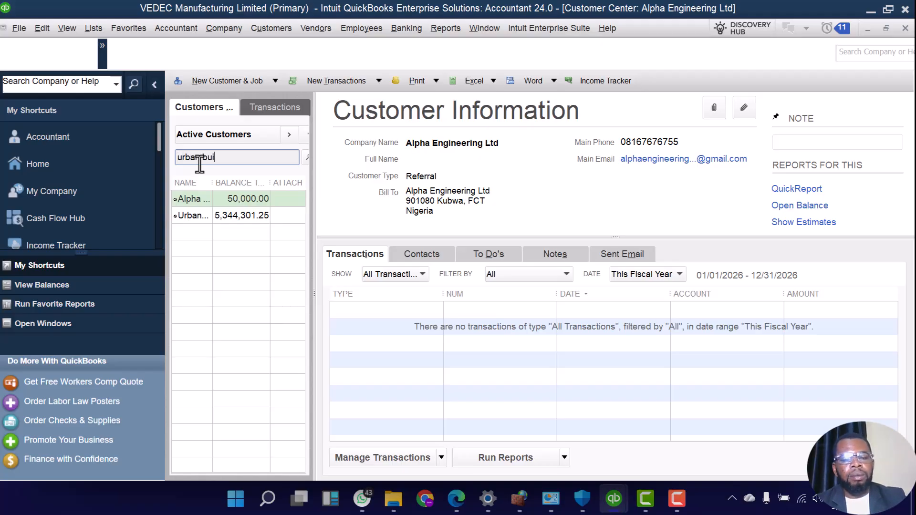
{"action": "left_click", "coordinate": [193, 219]}
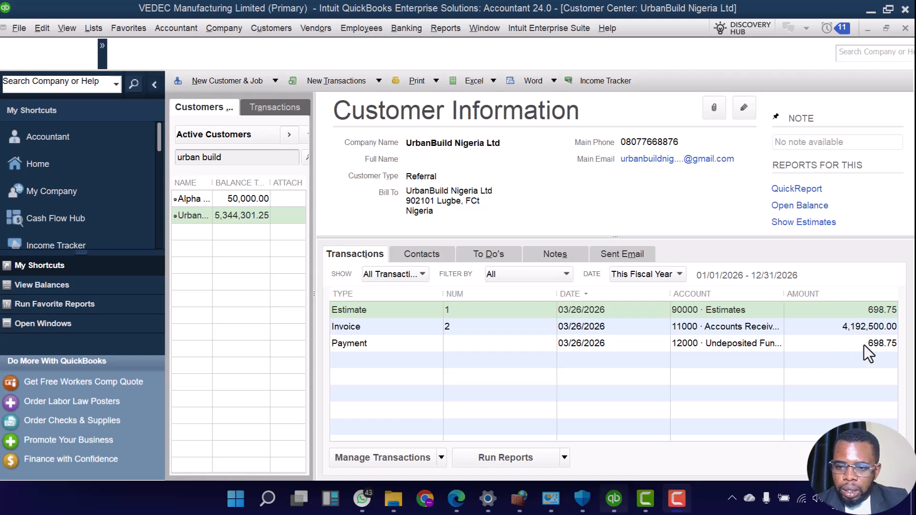
{"action": "left_click", "coordinate": [612, 349]}
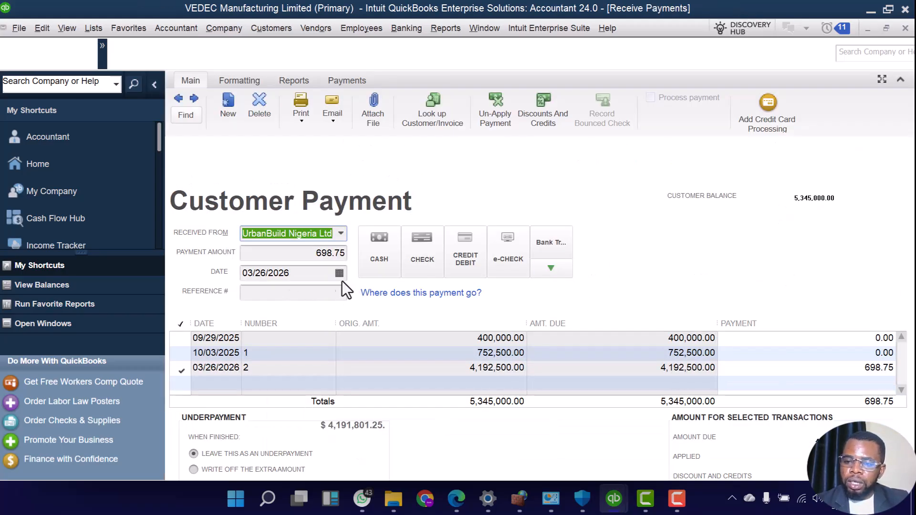
- Try to change the UrbanBuild payment amount to 4,192,500
{"action": "left_click", "coordinate": [310, 258]}
{"action": "key", "text": "Delete"}
{"action": "key", "text": "Delete"}
{"action": "key", "text": "Delete"}
{"action": "key", "text": "Delete"}
{"action": "key", "text": "Delete"}
{"action": "key", "text": "Delete"}
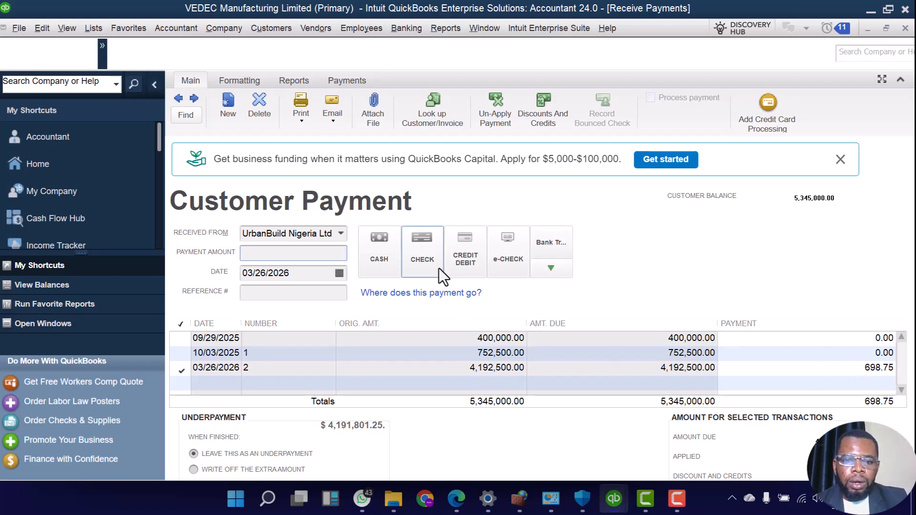
{"action": "type", "text": "4192500"}
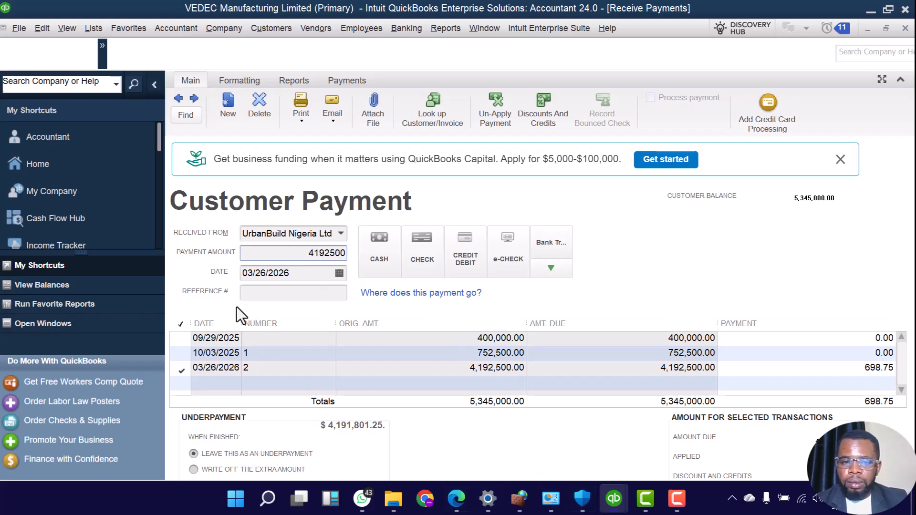
{"action": "key", "text": "Tab"}
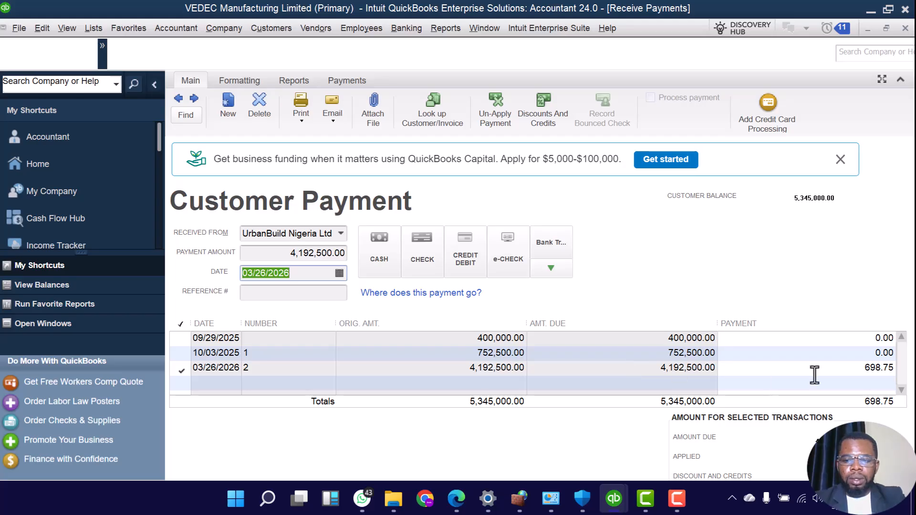
- Try to apply 4,192,500 of the payment to the 03/26/2026 invoice number 2
{"action": "left_click", "coordinate": [860, 373]}
{"action": "key", "text": "BackSpace"}
{"action": "key", "text": "BackSpace"}
{"action": "key", "text": "BackSpace"}
{"action": "key", "text": "BackSpace"}
{"action": "key", "text": "BackSpace"}
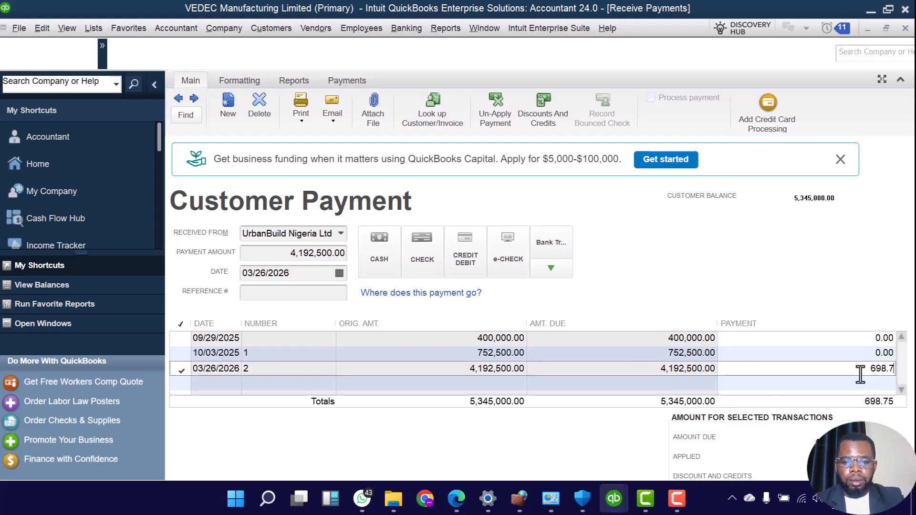
{"action": "type", "text": "4192500"}
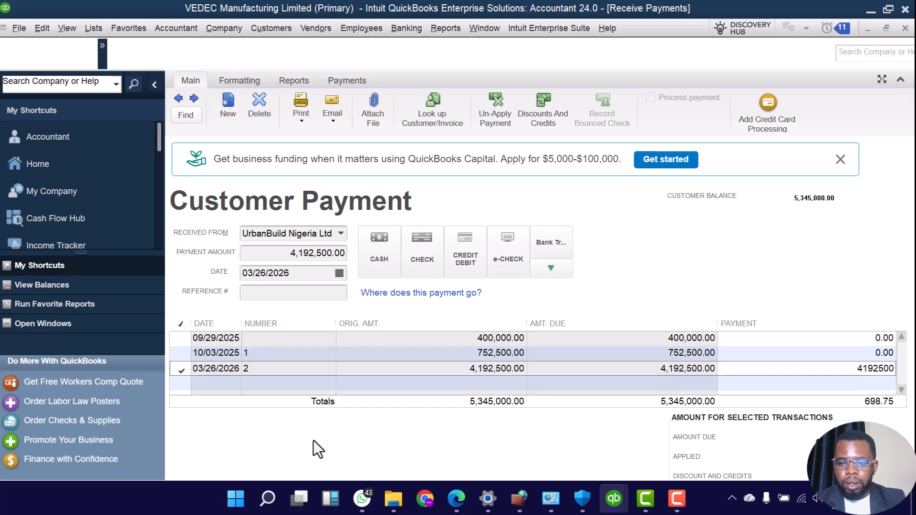
{"action": "left_click", "coordinate": [763, 353]}
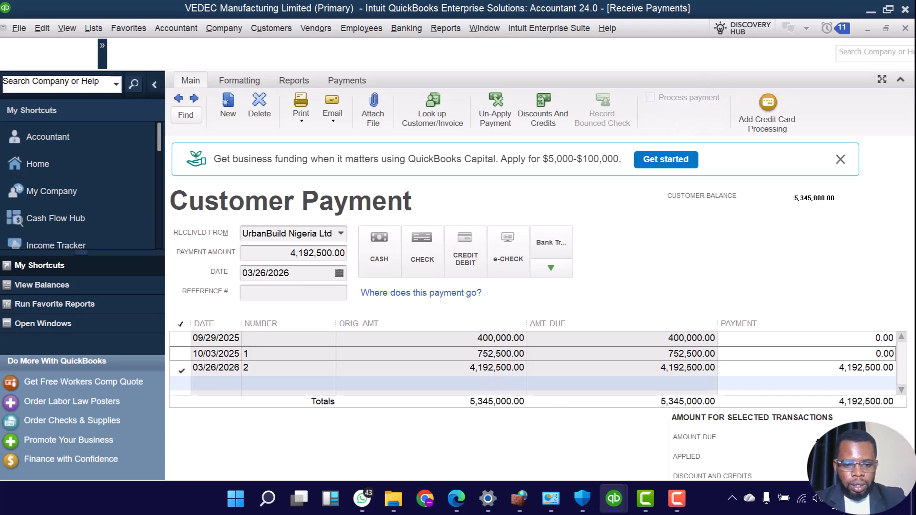
{"action": "left_click", "coordinate": [885, 82]}
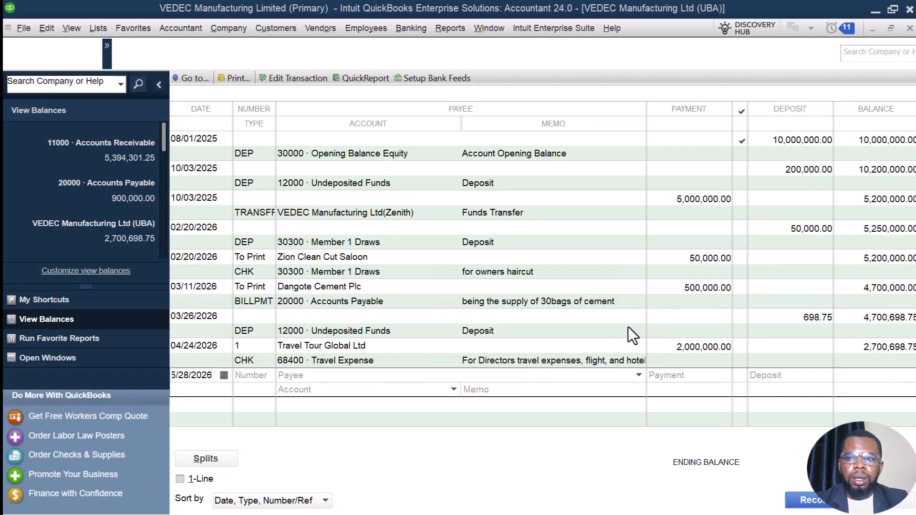
- Delete the 03/26/2026 deposit of 698.75 from the UBA bank register and confirm the deletion
{"action": "left_click", "coordinate": [632, 325]}
{"action": "right_click", "coordinate": [631, 325]}
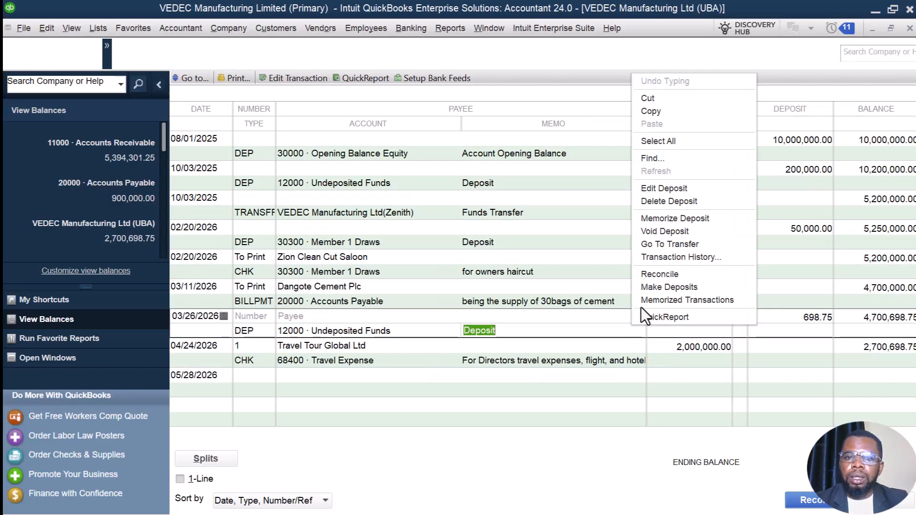
{"action": "left_click", "coordinate": [661, 201]}
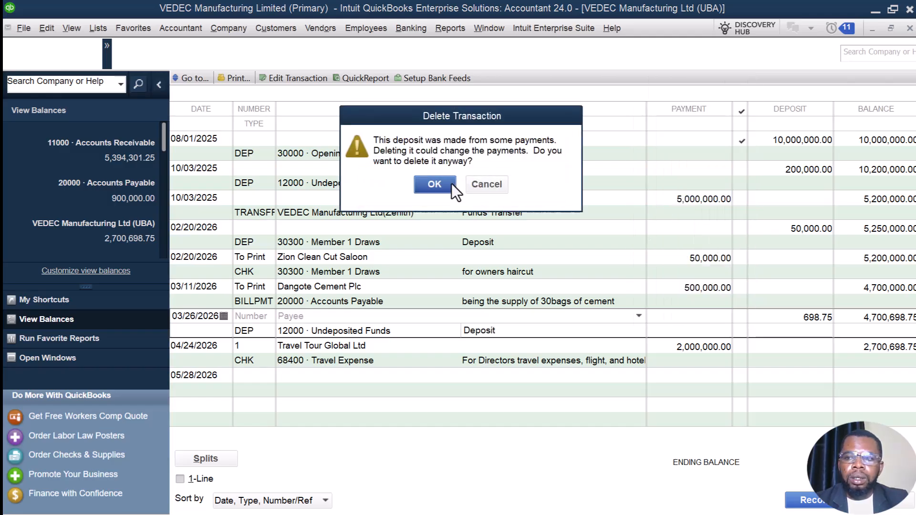
{"action": "left_click", "coordinate": [434, 185]}
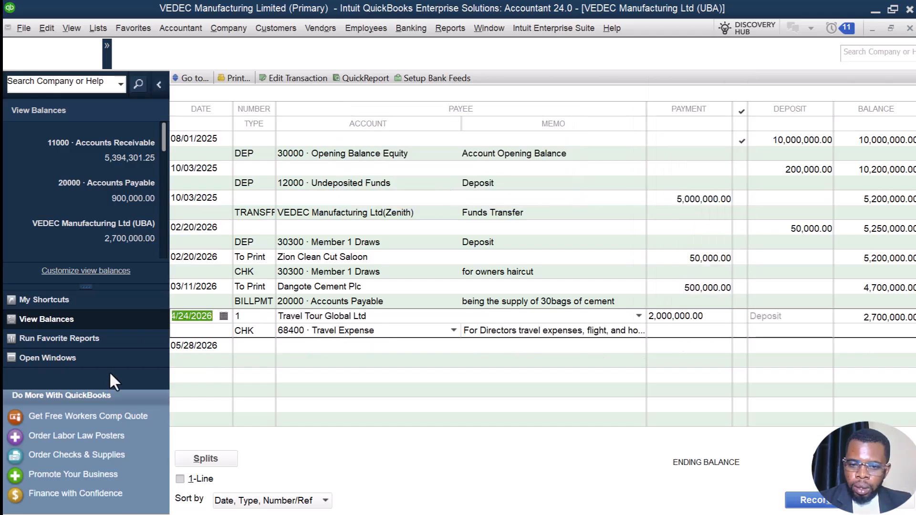
- Return to the home page and go back to UrbanBuild's customer payment
{"action": "left_click", "coordinate": [33, 305]}
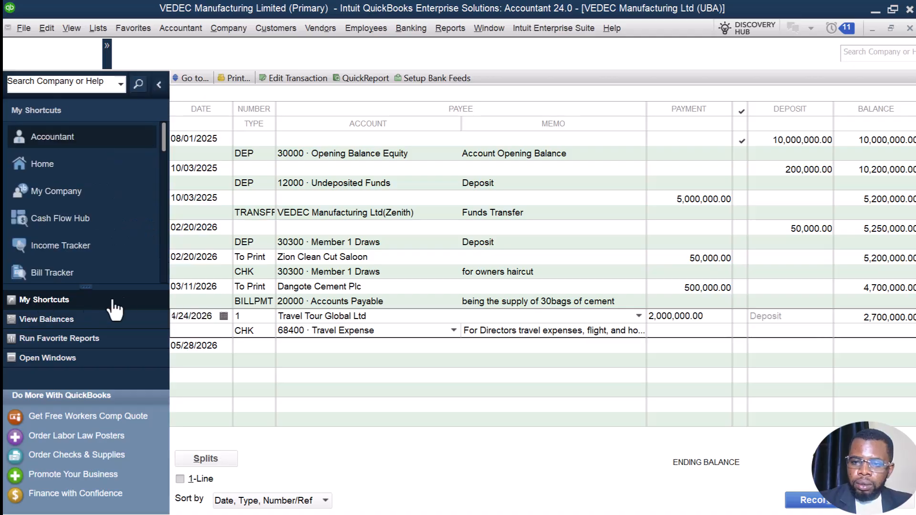
{"action": "left_click", "coordinate": [57, 167]}
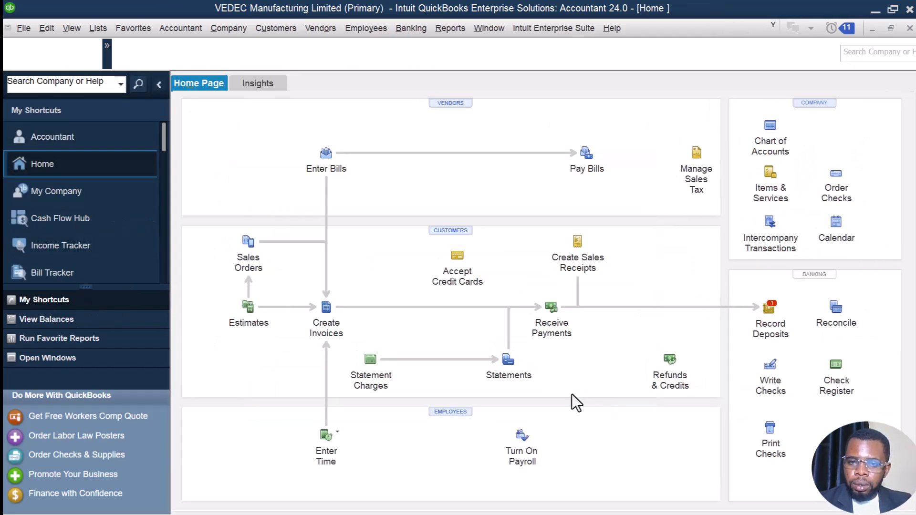
{"action": "left_click", "coordinate": [555, 326]}
- Try 4,912,500 as both the payment amount and the amount applied to invoice number 2
{"action": "left_click", "coordinate": [310, 258]}
{"action": "key", "text": "BackSpace"}
{"action": "key", "text": "BackSpace"}
{"action": "key", "text": "BackSpace"}
{"action": "type", "text": "4912500"}
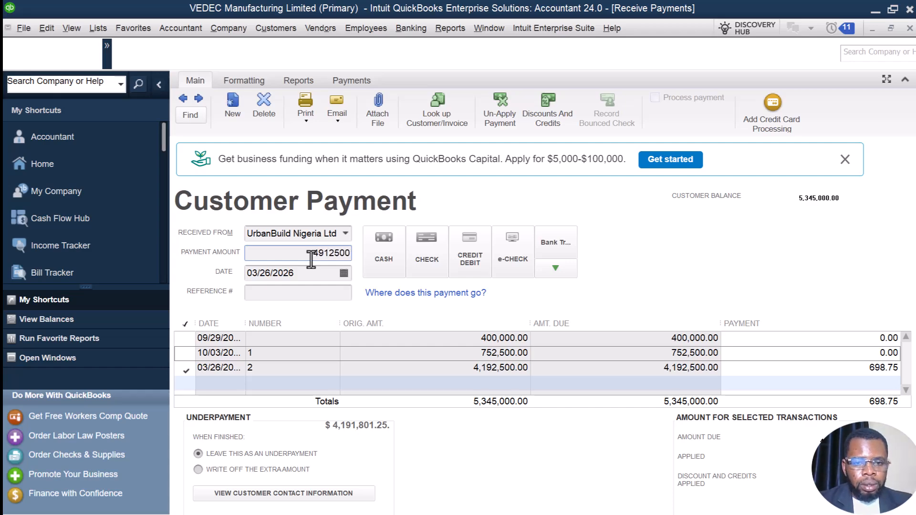
{"action": "left_click", "coordinate": [866, 370]}
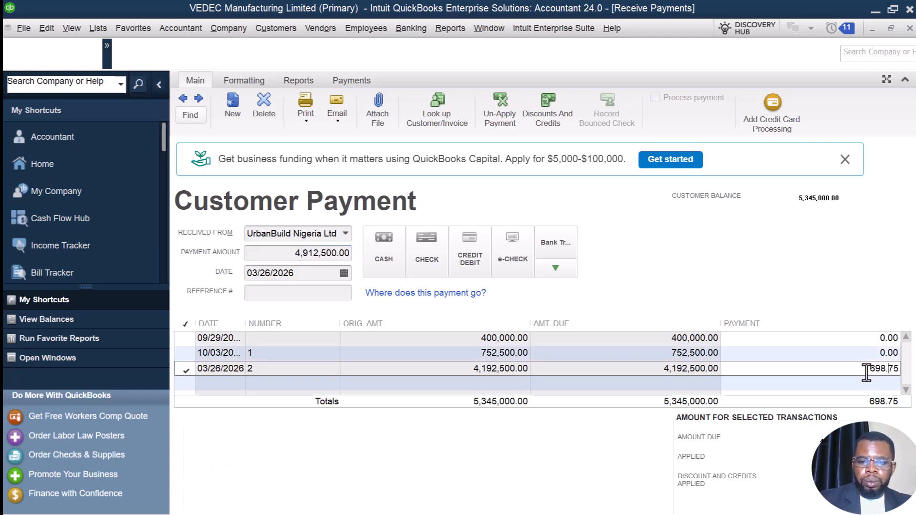
{"action": "key", "text": "BackSpace"}
{"action": "key", "text": "BackSpace"}
{"action": "key", "text": "BackSpace"}
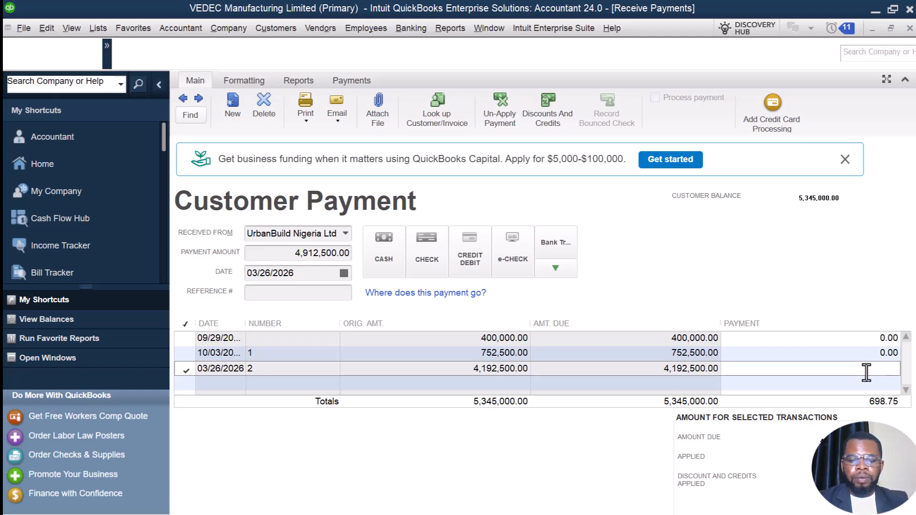
{"action": "type", "text": "4912500"}
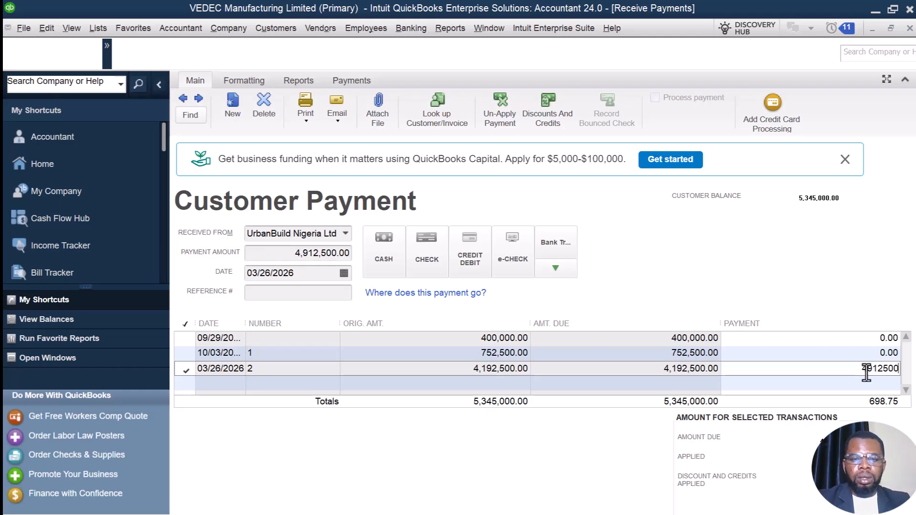
{"action": "key", "text": "Tab"}
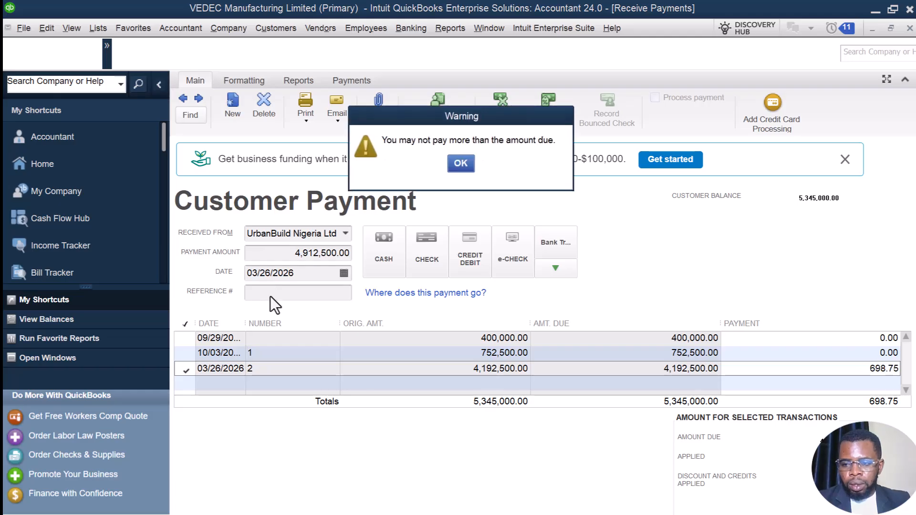
{"action": "left_click", "coordinate": [460, 164]}
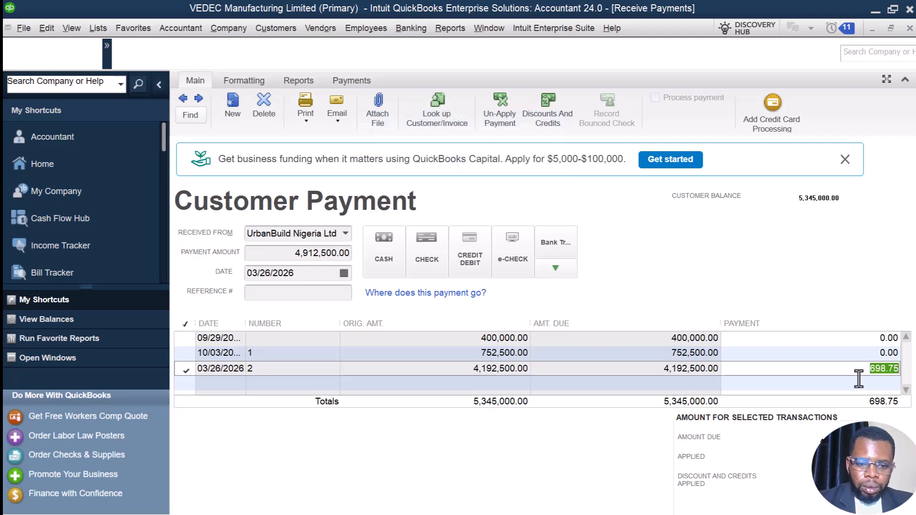
- Set UrbanBuild's payment amount to 4,192,500 and apply the full 4,192,500 to the 03/26/2026 invoice number 2
{"action": "left_click", "coordinate": [311, 257]}
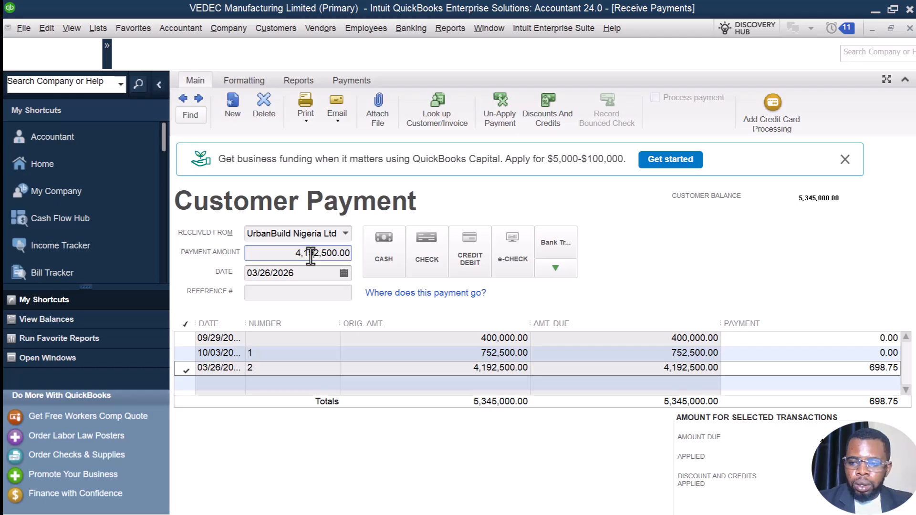
{"action": "left_click", "coordinate": [873, 369]}
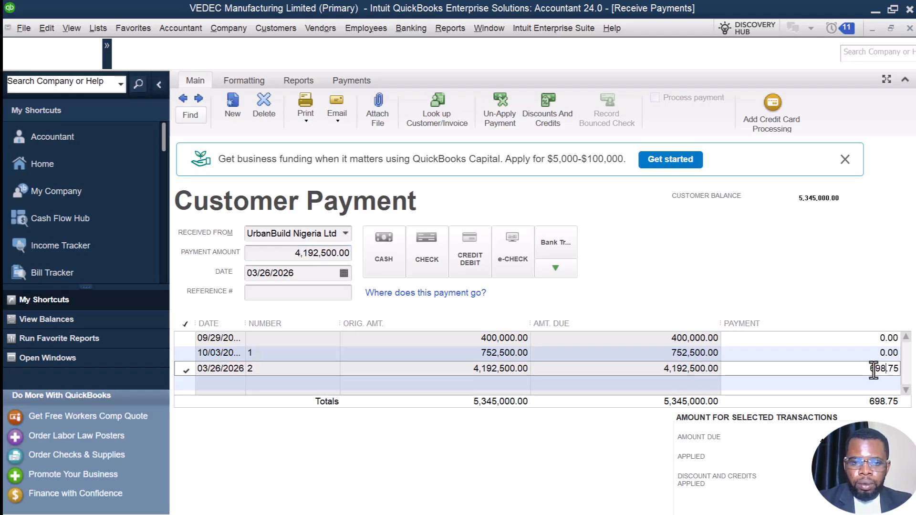
{"action": "key", "text": "BackSpace"}
{"action": "key", "text": "BackSpace"}
{"action": "key", "text": "BackSpace"}
{"action": "key", "text": "BackSpace"}
{"action": "key", "text": "BackSpace"}
{"action": "key", "text": "BackSpace"}
{"action": "type", "text": "41"}
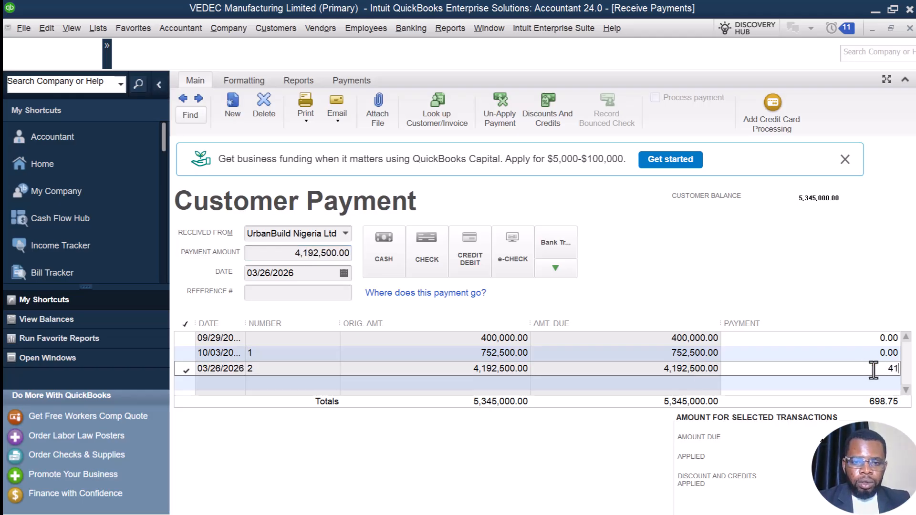
{"action": "type", "text": "92500"}
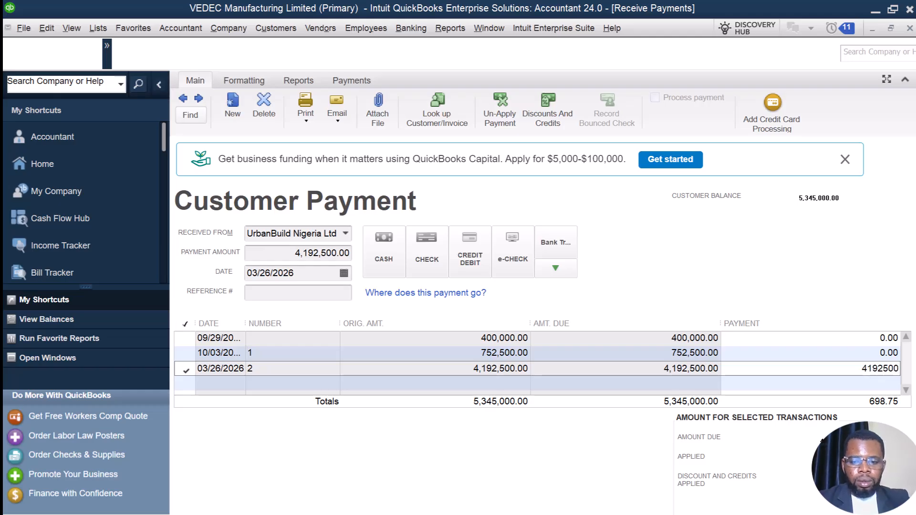
{"action": "left_click", "coordinate": [713, 84]}
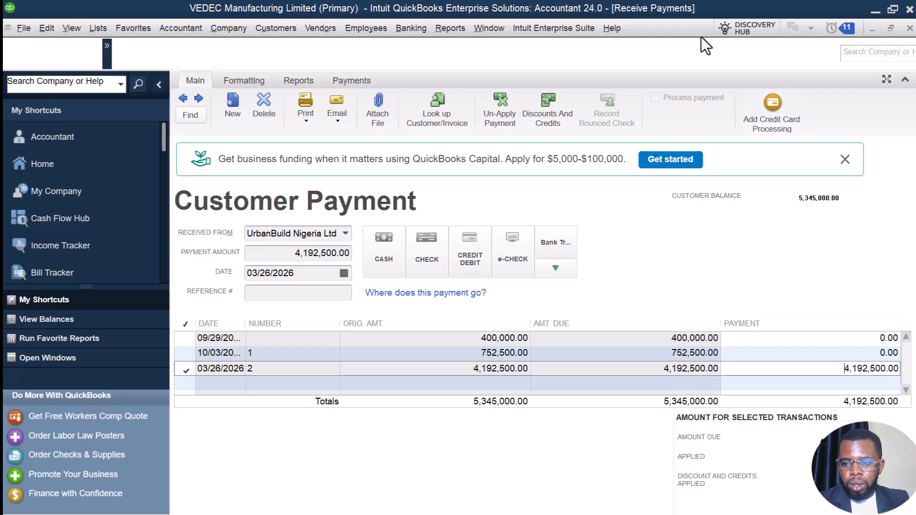
- Add the memo "Outright payment" to the customer payment, then save and close it, recording the changes
{"action": "left_click", "coordinate": [887, 80]}
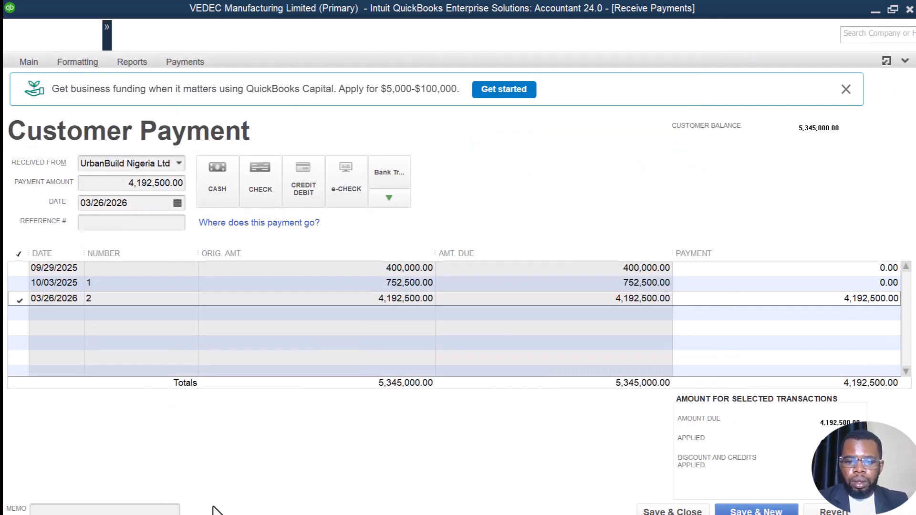
{"action": "left_click", "coordinate": [152, 508]}
{"action": "type", "text": "Outright payment"}
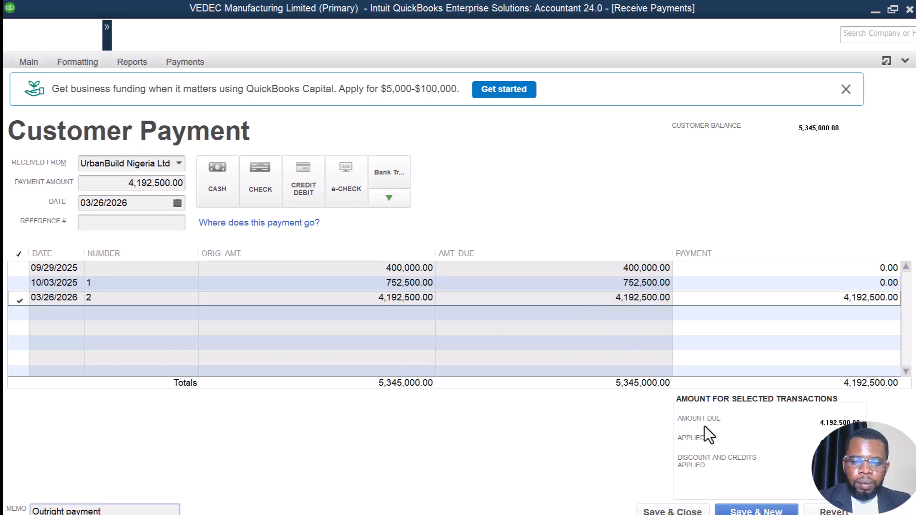
{"action": "left_click", "coordinate": [673, 511]}
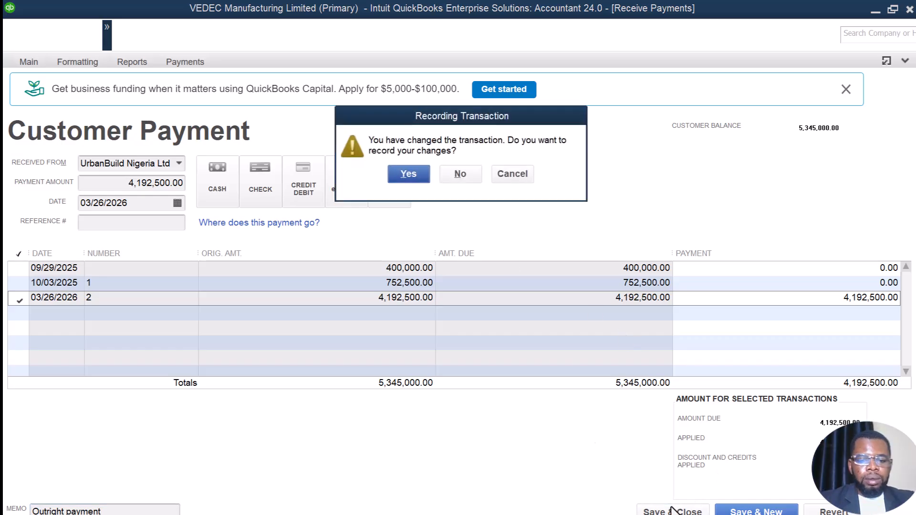
{"action": "left_click", "coordinate": [418, 176]}
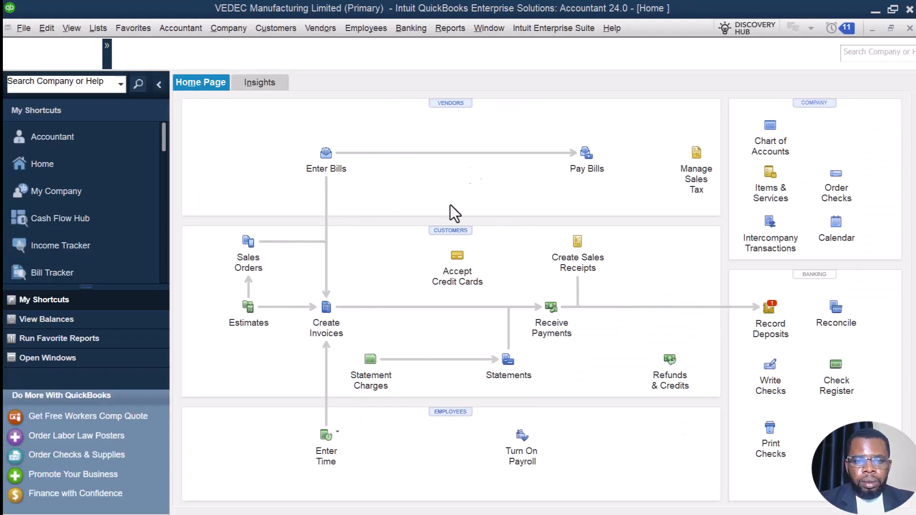
- Deposit UrbanBuild's 4,192,500 bank transfer payment into the VEDEC Manufacturing Ltd (UBA) account and save the deposit
{"action": "left_click", "coordinate": [765, 310]}
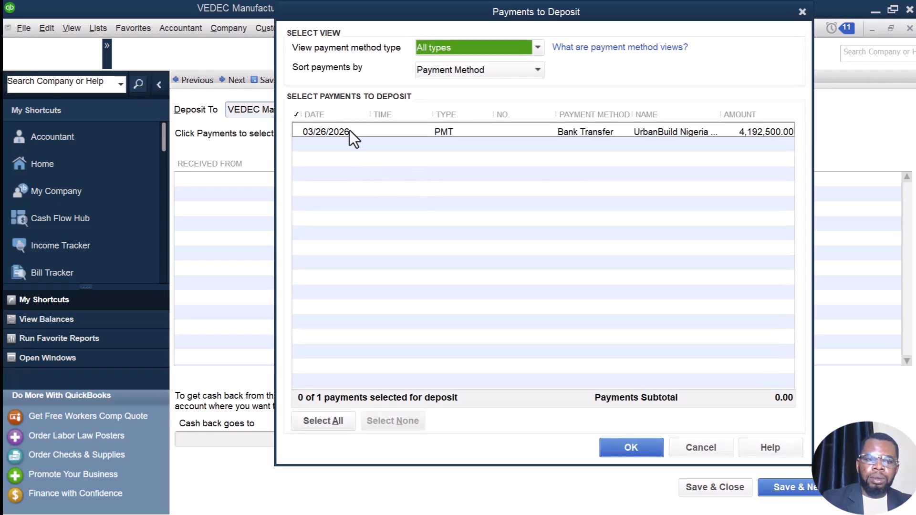
{"action": "left_click", "coordinate": [349, 131]}
{"action": "left_click", "coordinate": [626, 442]}
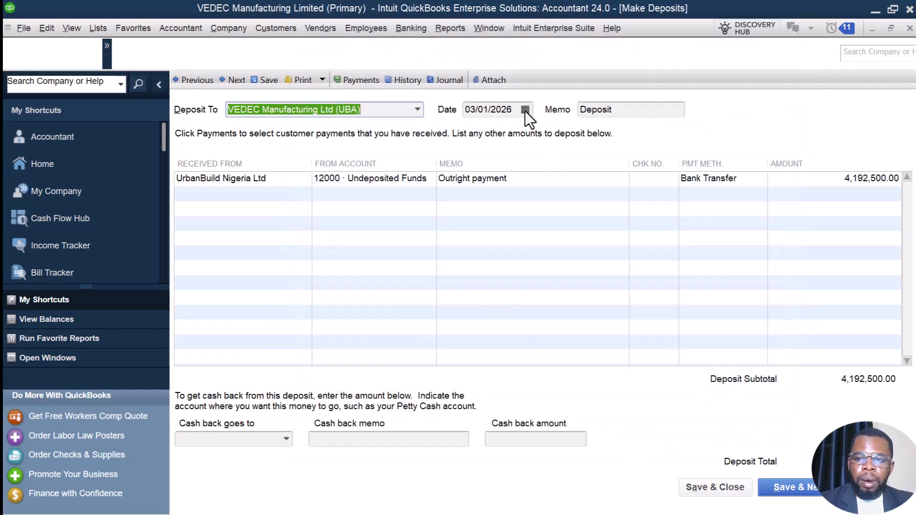
{"action": "left_click", "coordinate": [723, 486]}
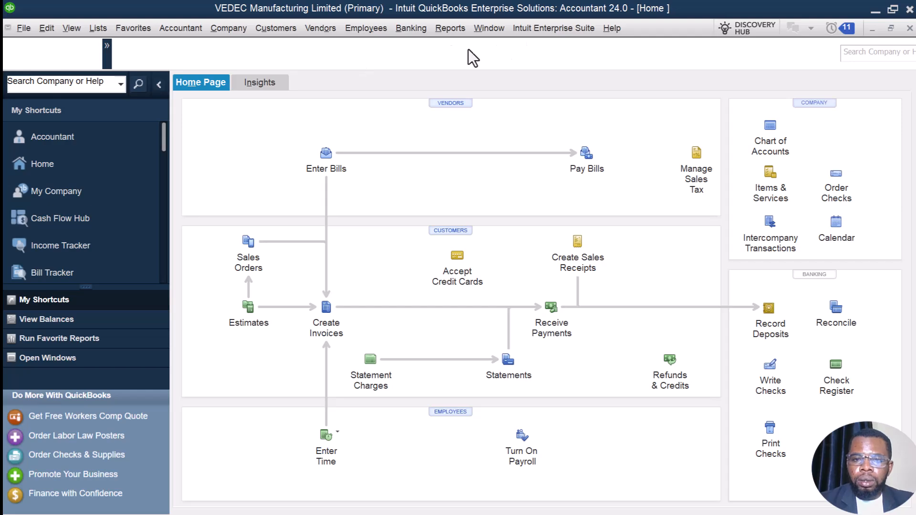
- Run the Profit & Loss Standard report for This Fiscal Year and examine its Ordinary Income/Expense section
{"action": "left_click", "coordinate": [449, 29]}
{"action": "left_click", "coordinate": [450, 28]}
{"action": "left_click", "coordinate": [450, 29]}
{"action": "mouse_move", "coordinate": [548, 179]}
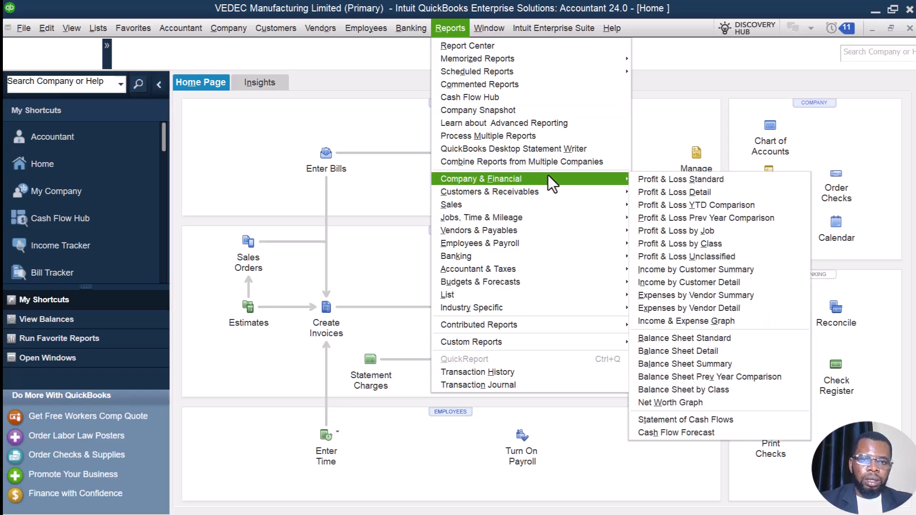
{"action": "left_click", "coordinate": [663, 185]}
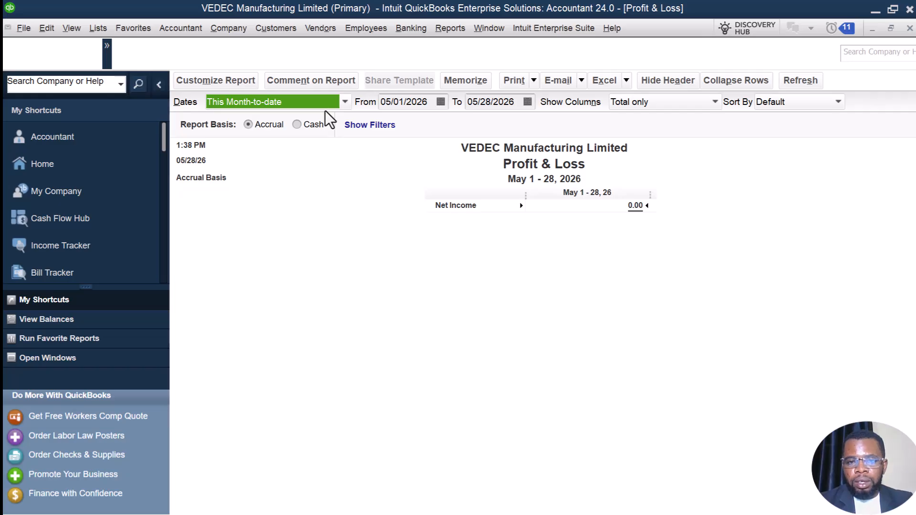
{"action": "left_click", "coordinate": [317, 102]}
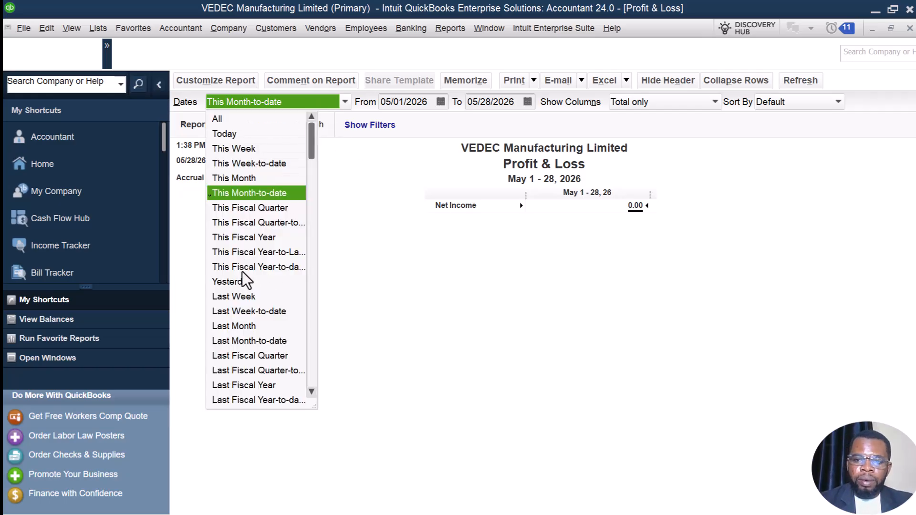
{"action": "left_click", "coordinate": [256, 241]}
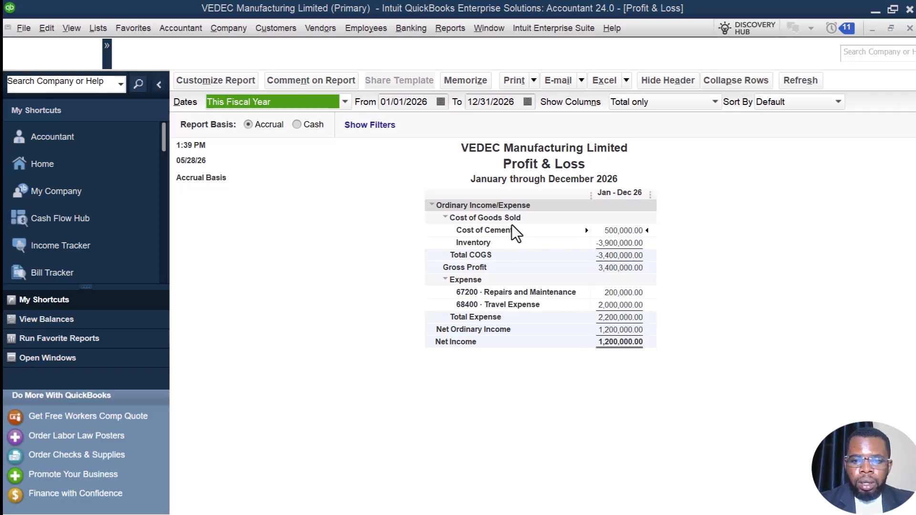
{"action": "left_click", "coordinate": [431, 205]}
{"action": "left_click", "coordinate": [432, 204]}
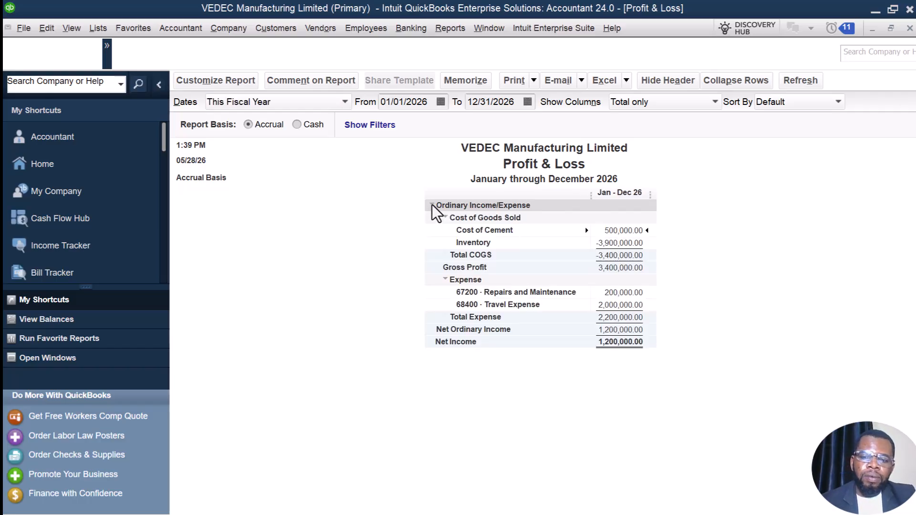
- Collapse and re-expand the Cost of Goods Sold section of the Profit & Loss report to examine its accounts
{"action": "left_click", "coordinate": [444, 218]}
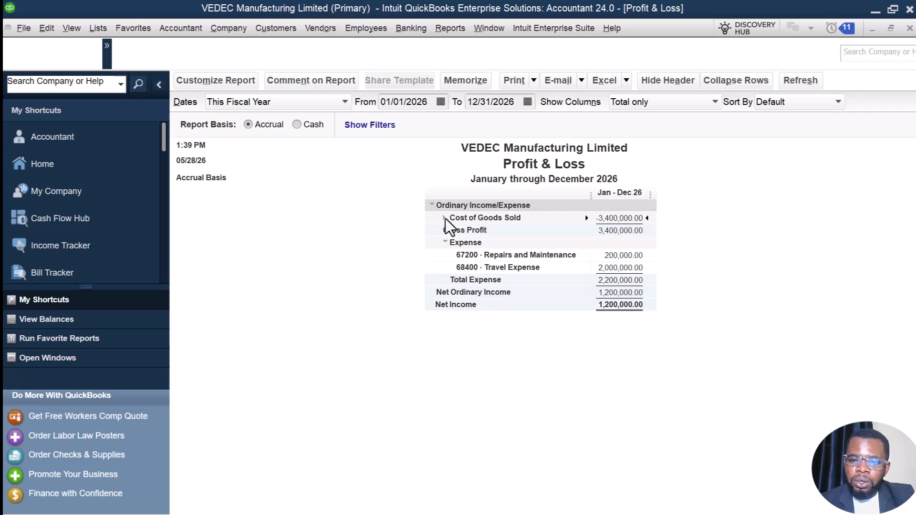
{"action": "left_click", "coordinate": [445, 219]}
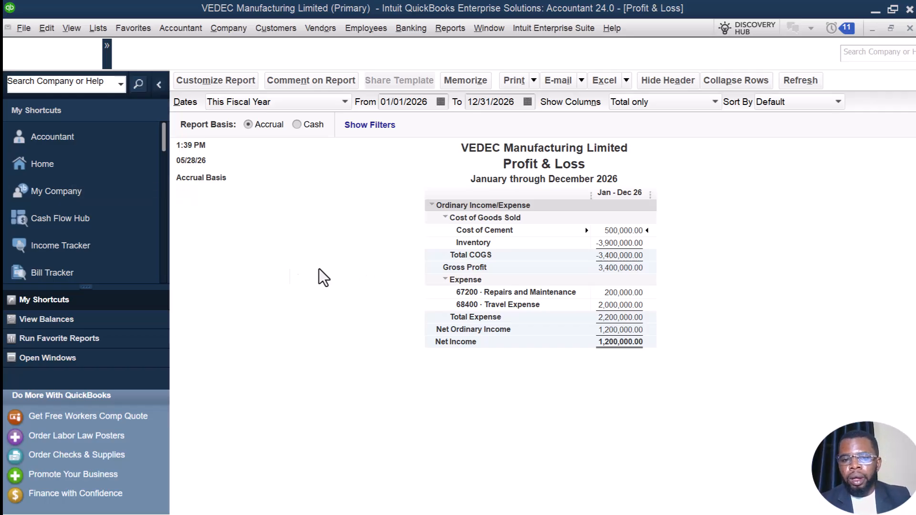
- From the item list, change the 6" Hollow Block item's account to 47900 · Sales and update its existing transactions too
{"action": "left_click", "coordinate": [58, 173]}
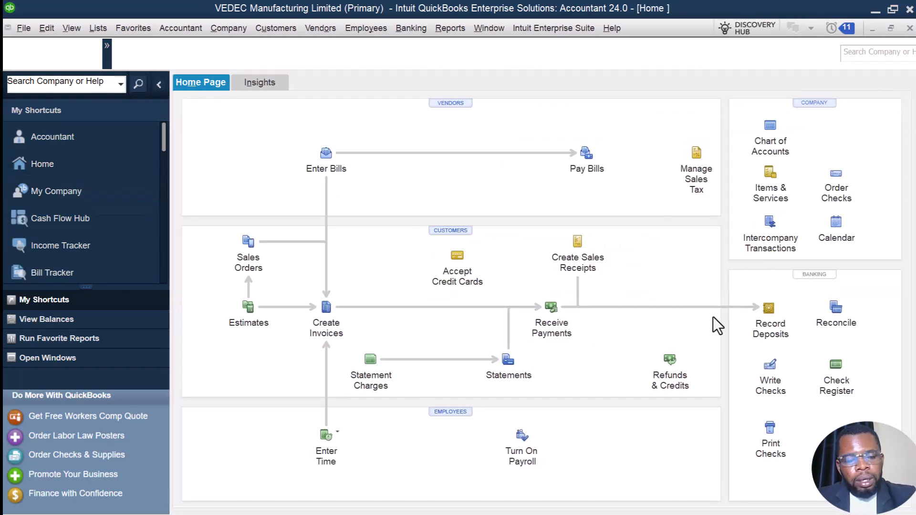
{"action": "left_click", "coordinate": [775, 179]}
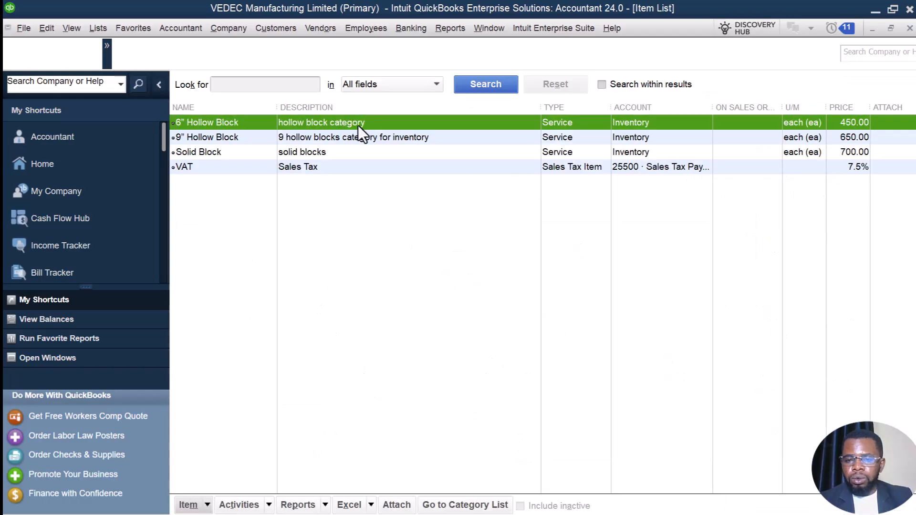
{"action": "double_click", "coordinate": [358, 125]}
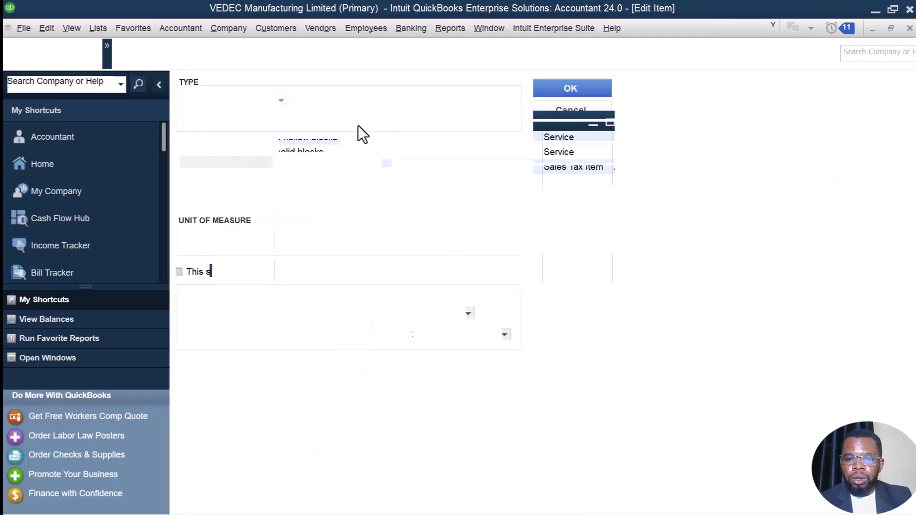
{"action": "left_click", "coordinate": [507, 334]}
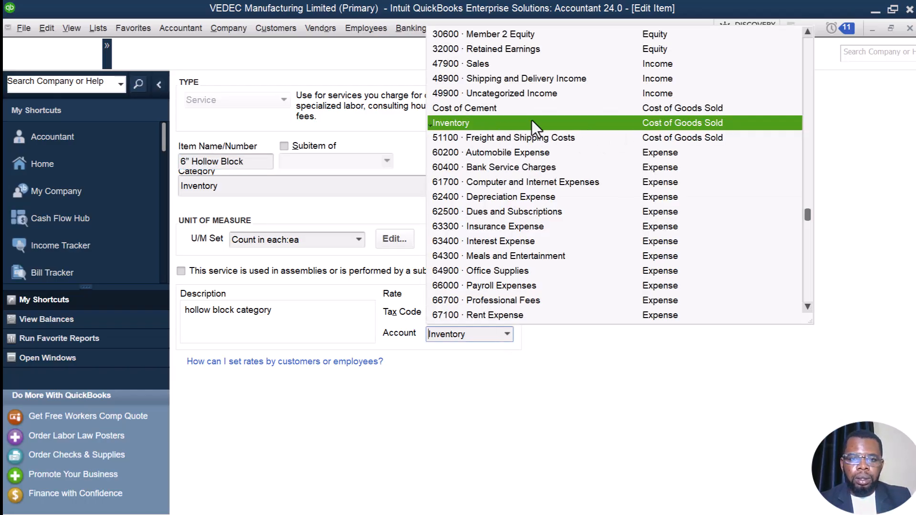
{"action": "scroll", "coordinate": [532, 120], "scroll_direction": "up", "scroll_amount": 6}
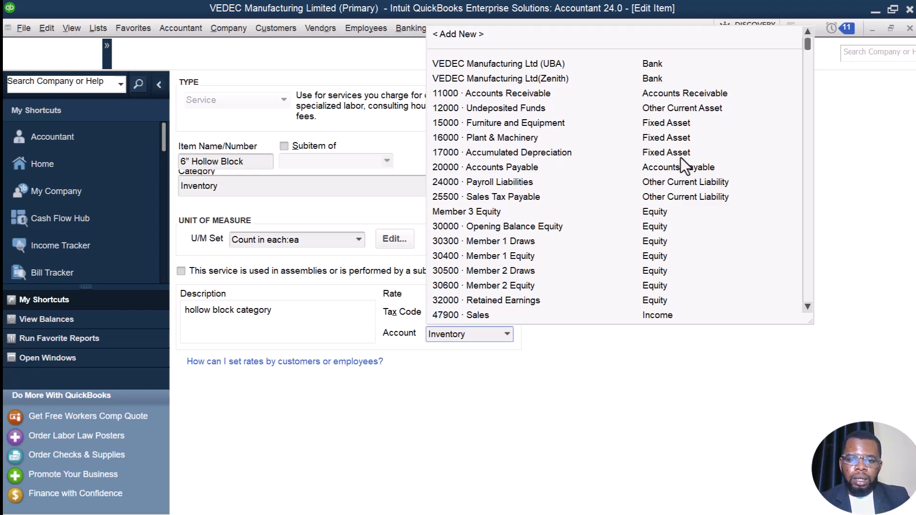
{"action": "left_click", "coordinate": [480, 320]}
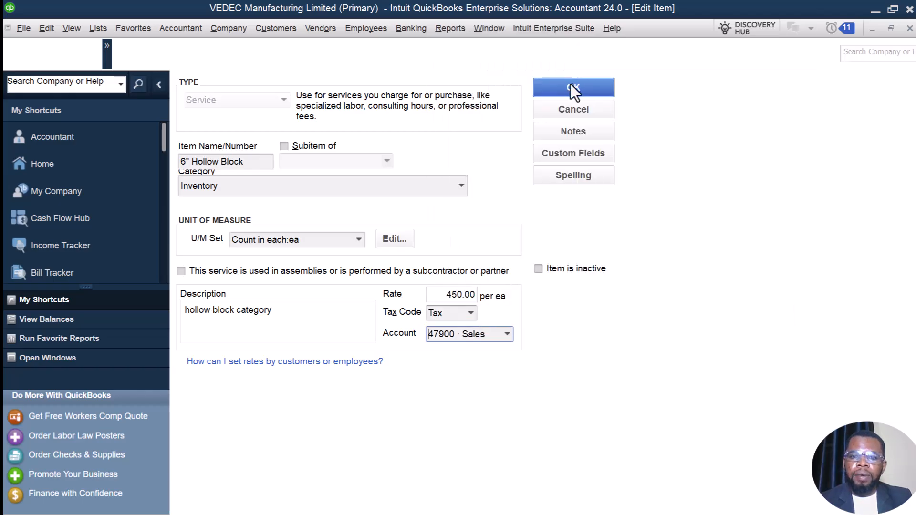
{"action": "left_click", "coordinate": [555, 88]}
{"action": "left_click", "coordinate": [411, 236]}
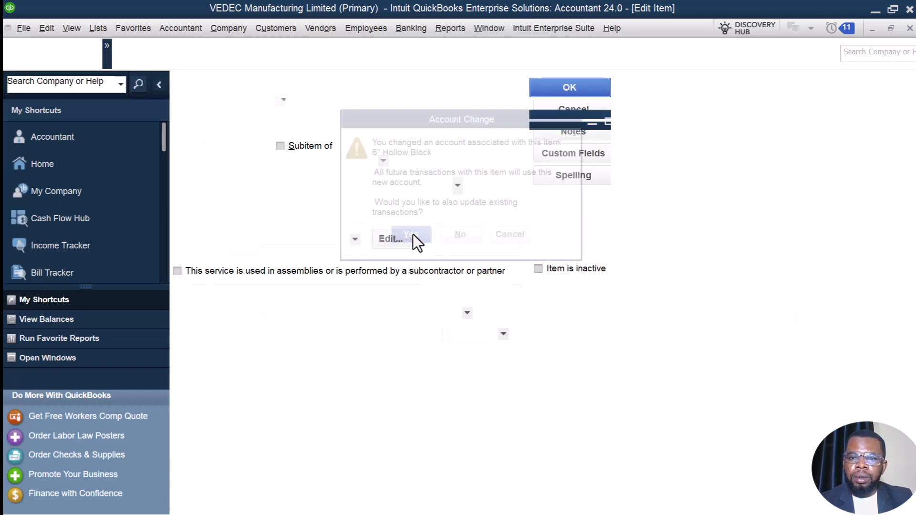
- Change the 9" Hollow Block item's account to 47900 · Sales, also updating existing transactions
{"action": "double_click", "coordinate": [325, 139]}
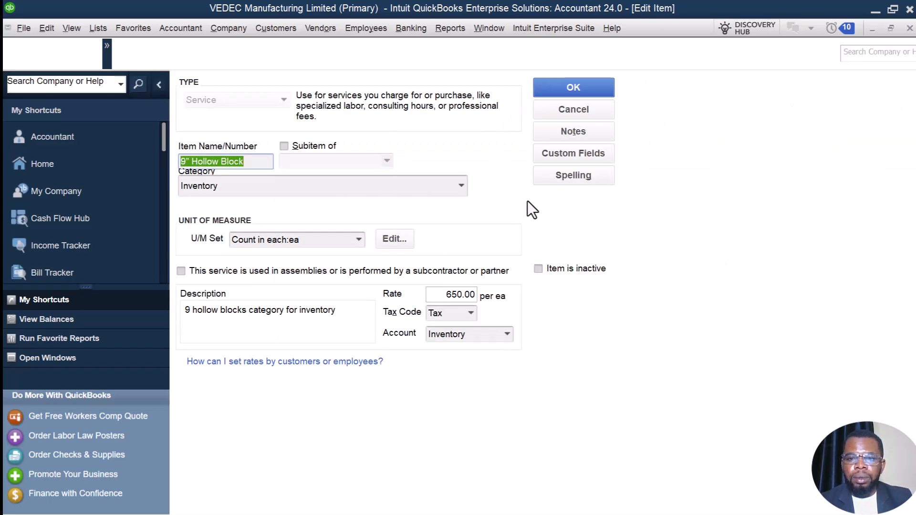
{"action": "left_click", "coordinate": [508, 334]}
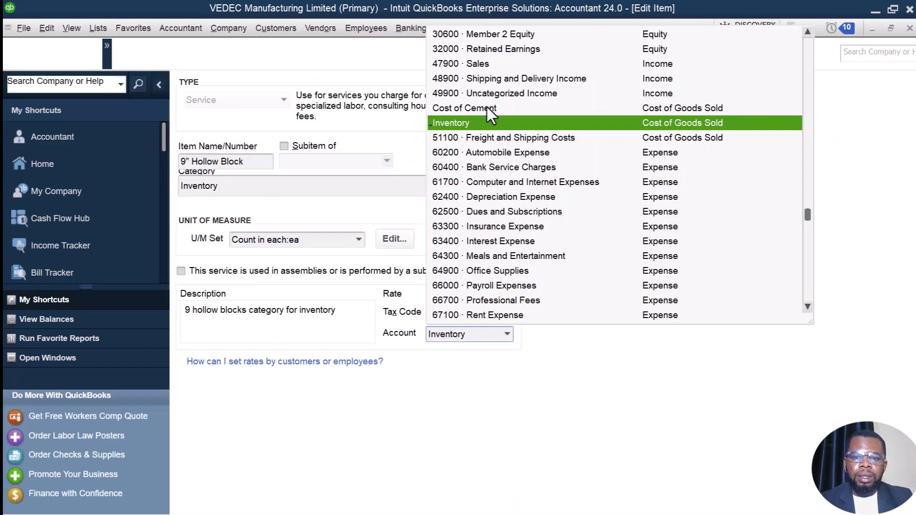
{"action": "left_click", "coordinate": [459, 63]}
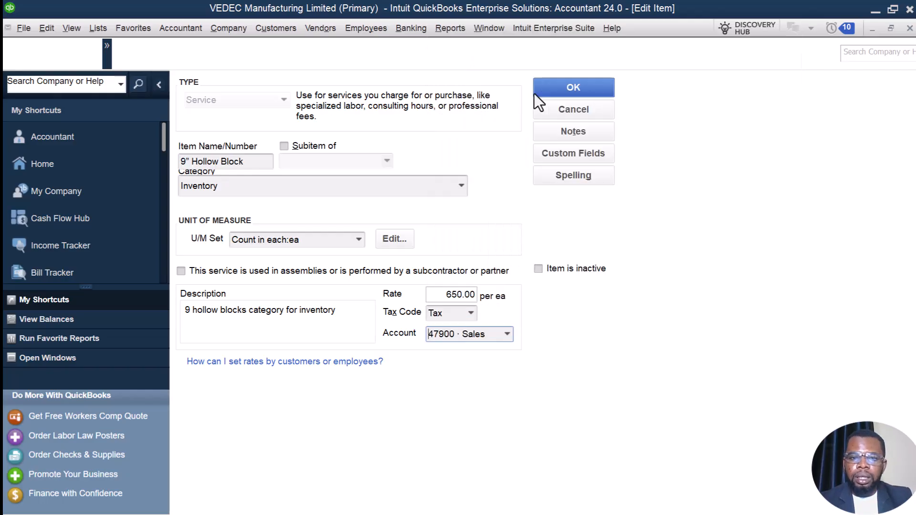
{"action": "left_click", "coordinate": [554, 88]}
{"action": "left_click", "coordinate": [409, 239]}
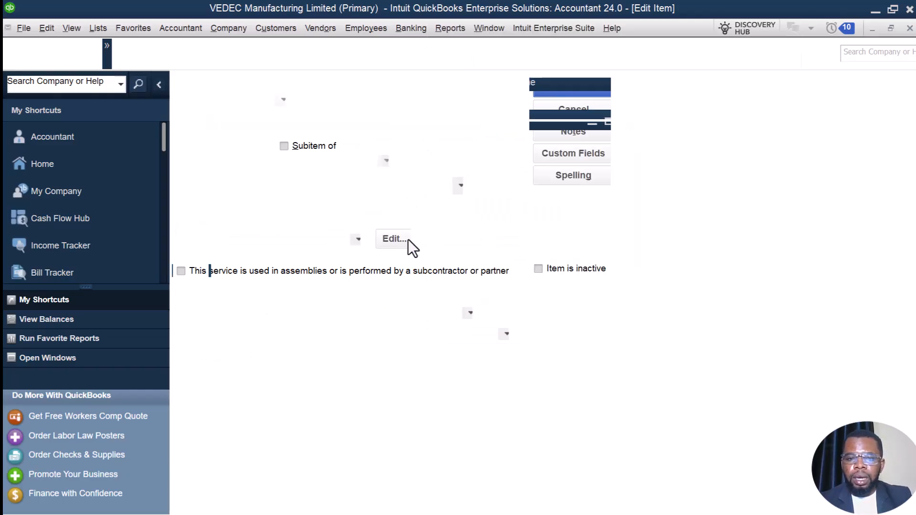
- Change the Solid Block item's account to 47900 · Sales and apply the change to existing transactions
{"action": "double_click", "coordinate": [235, 154]}
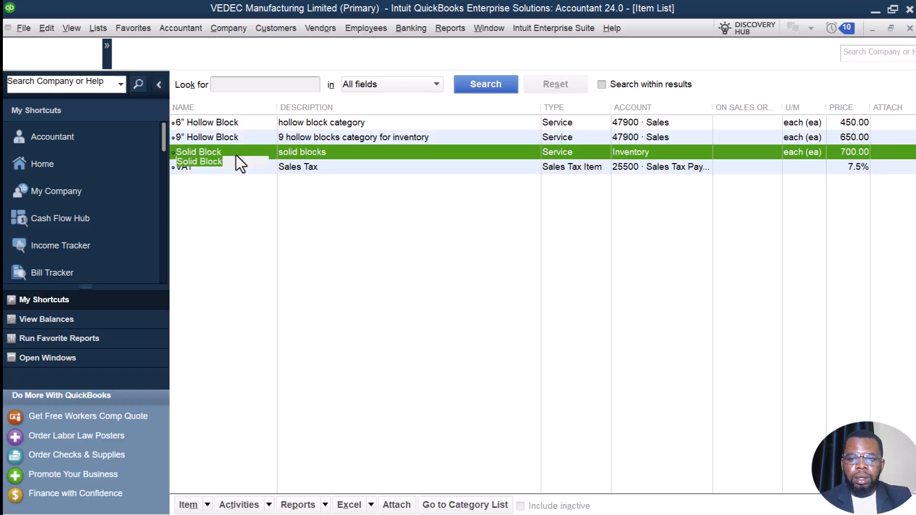
{"action": "left_click", "coordinate": [507, 334]}
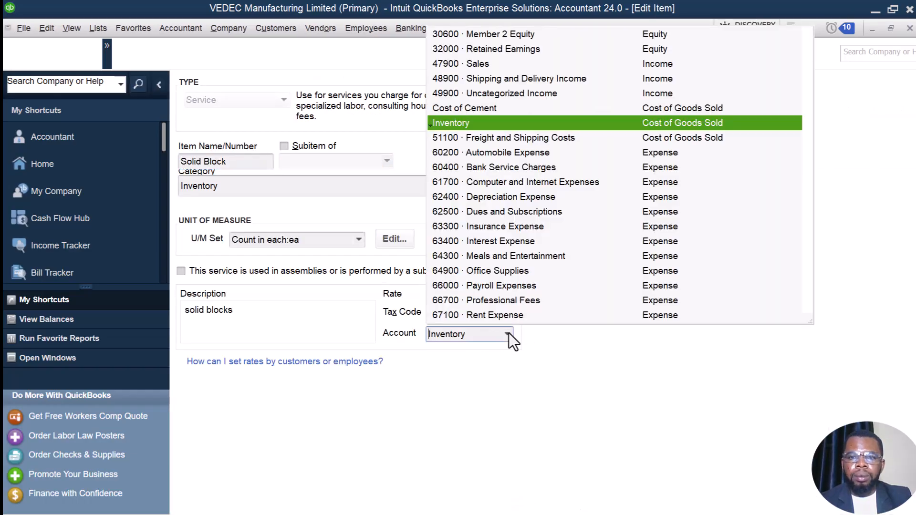
{"action": "left_click", "coordinate": [487, 66]}
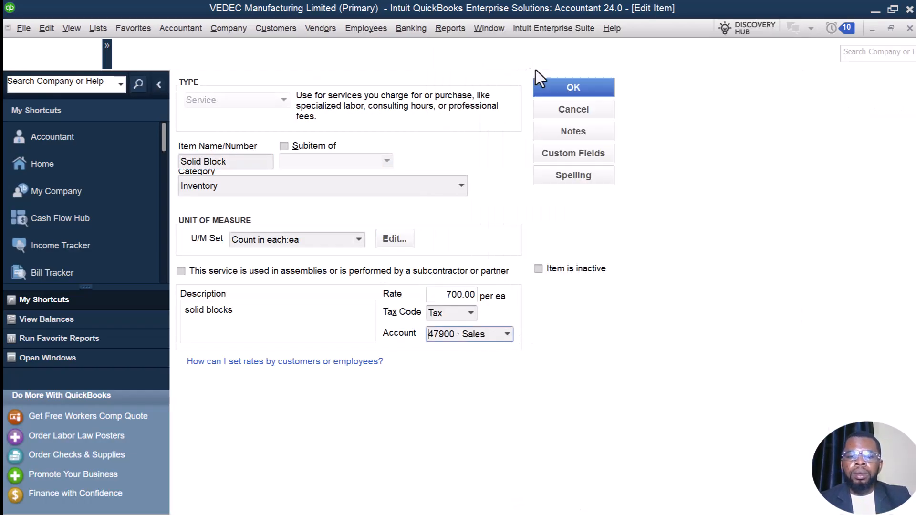
{"action": "left_click", "coordinate": [571, 94]}
{"action": "left_click", "coordinate": [415, 234]}
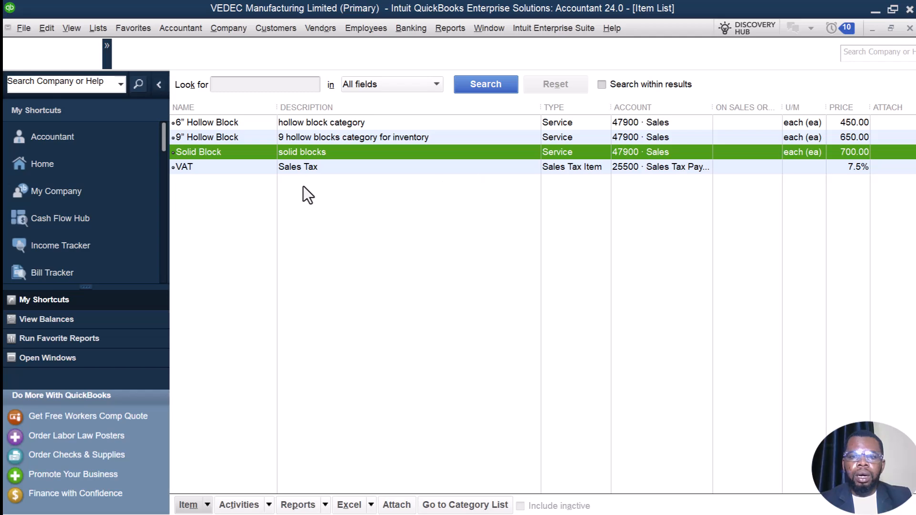
- Run the Profit & Loss Standard report again for This Fiscal Year and review the income, cost and expense sections
{"action": "left_click", "coordinate": [48, 162]}
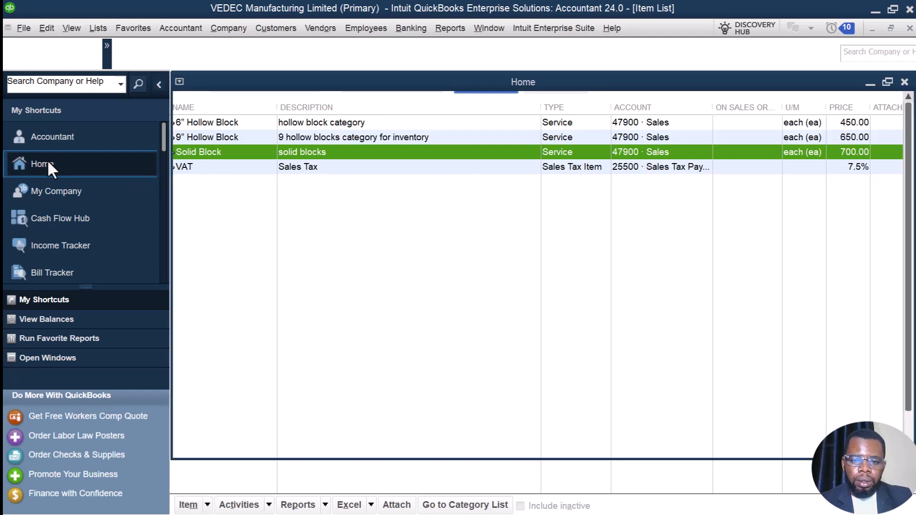
{"action": "left_click", "coordinate": [433, 26]}
{"action": "mouse_move", "coordinate": [615, 185]}
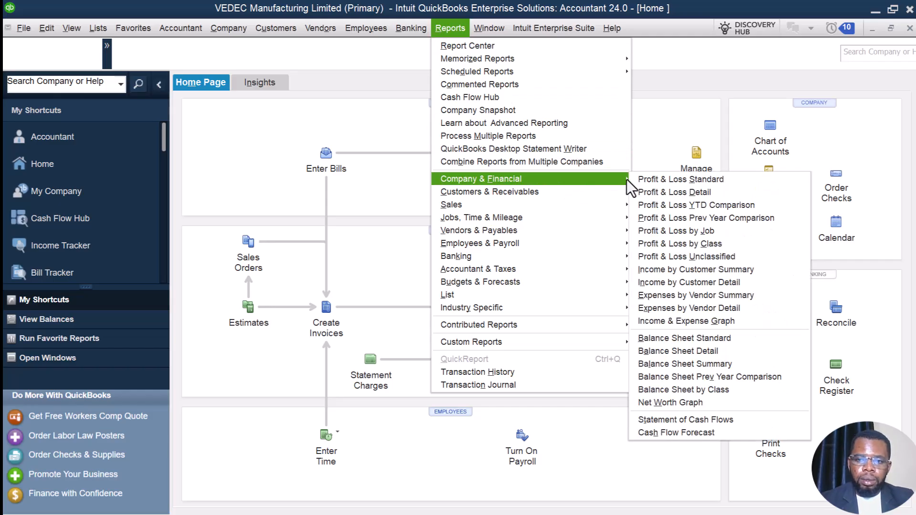
{"action": "left_click", "coordinate": [672, 180]}
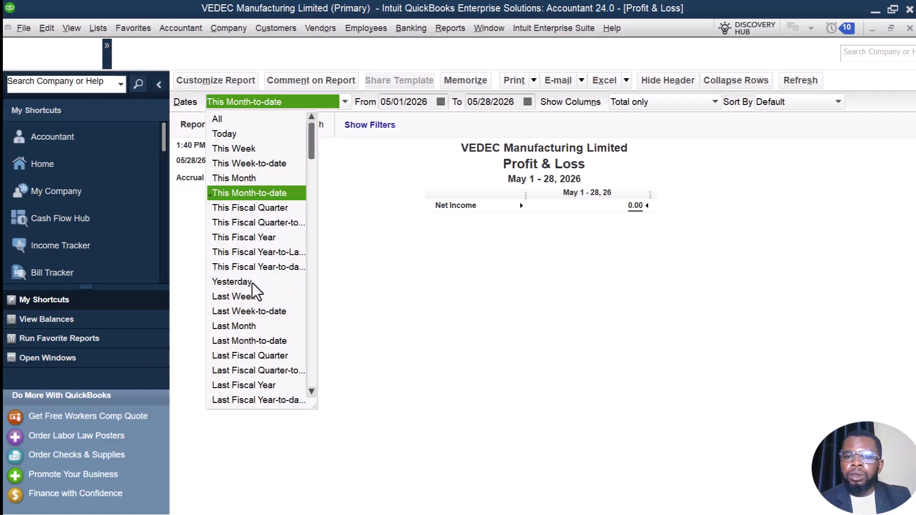
{"action": "left_click", "coordinate": [264, 237]}
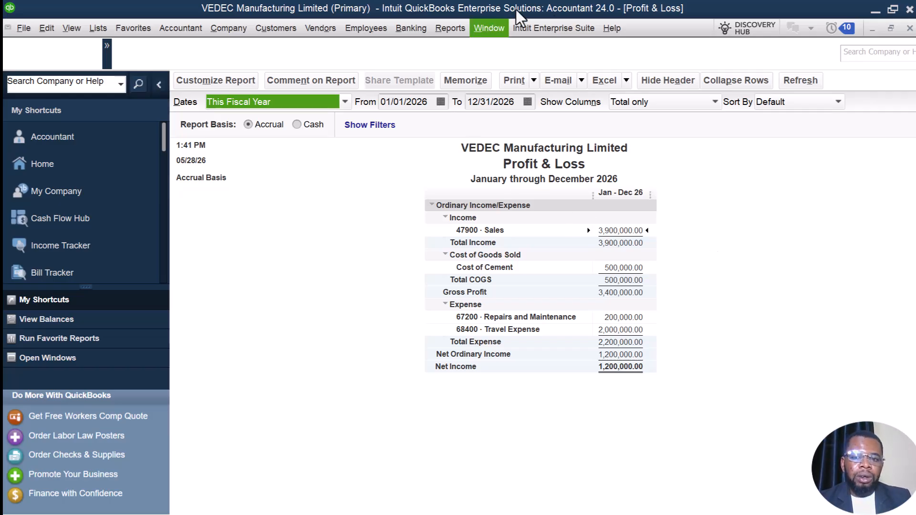
{"action": "left_click", "coordinate": [451, 30]}
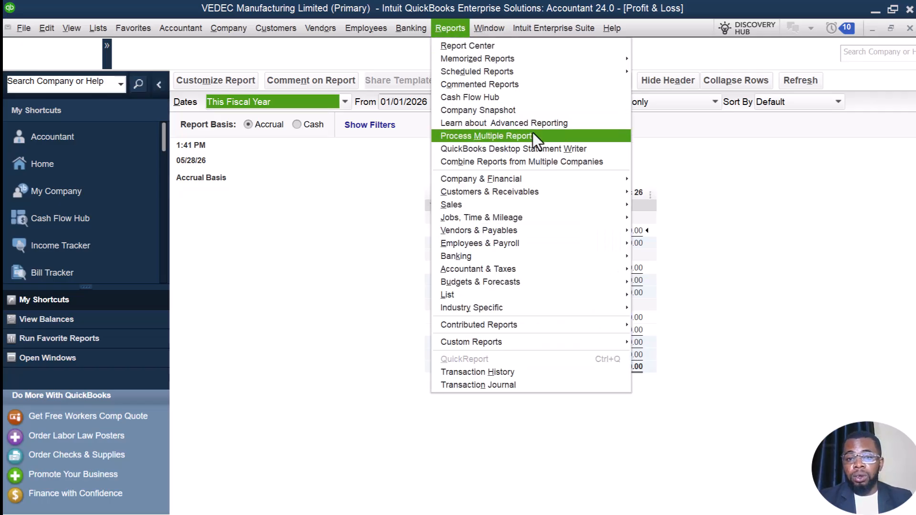
{"action": "left_click", "coordinate": [443, 29]}
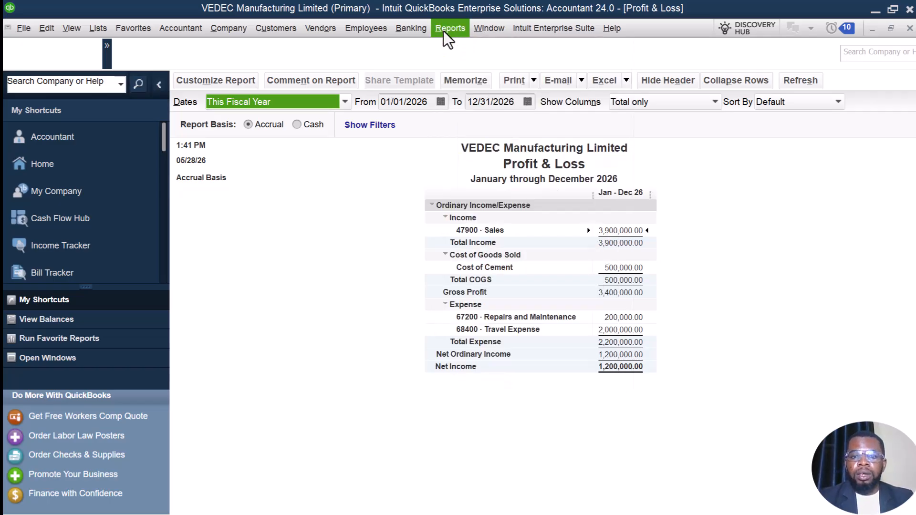
{"action": "left_click", "coordinate": [443, 31]}
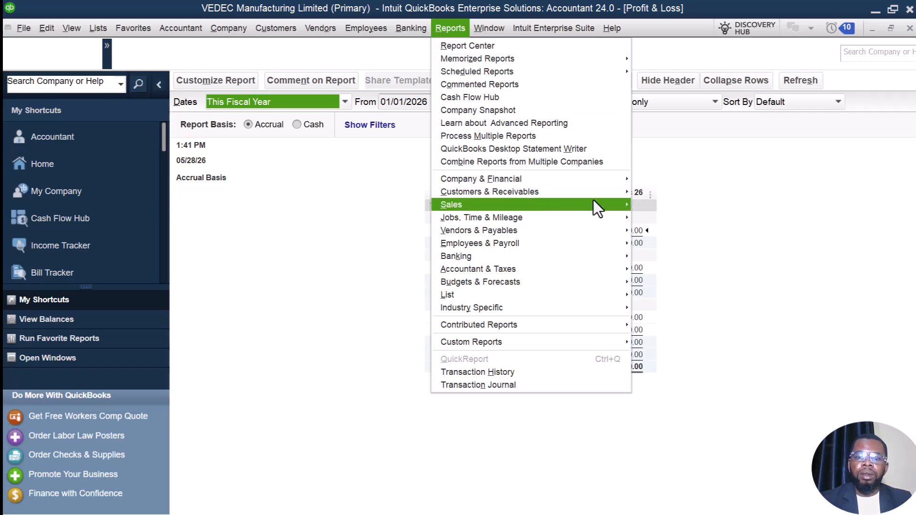
{"action": "mouse_move", "coordinate": [622, 179]}
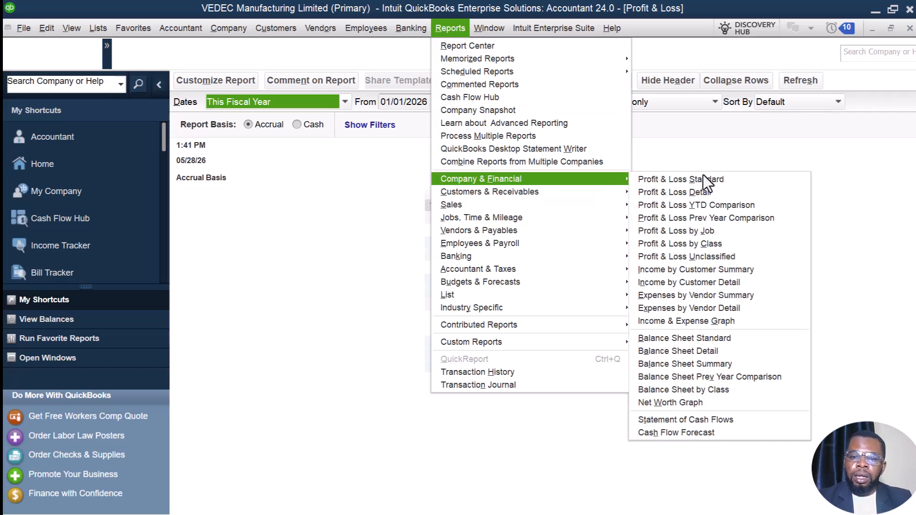
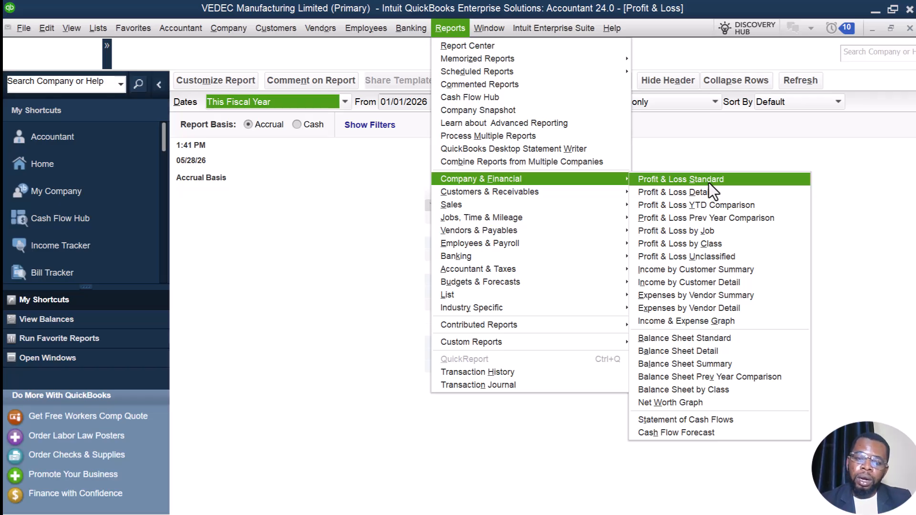
{"action": "left_click", "coordinate": [303, 262]}
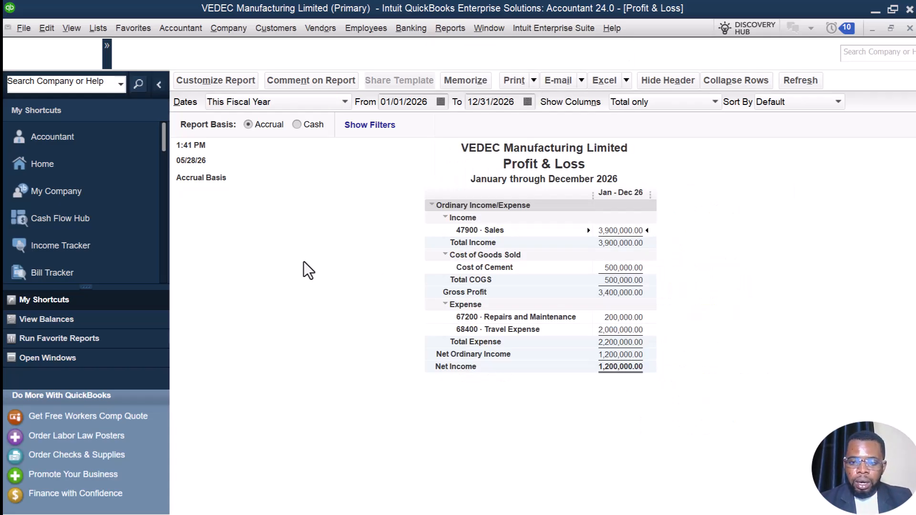
- View the account balances and check receivables, payables and the UBA and Zenith bank accounts
{"action": "left_click", "coordinate": [34, 324]}
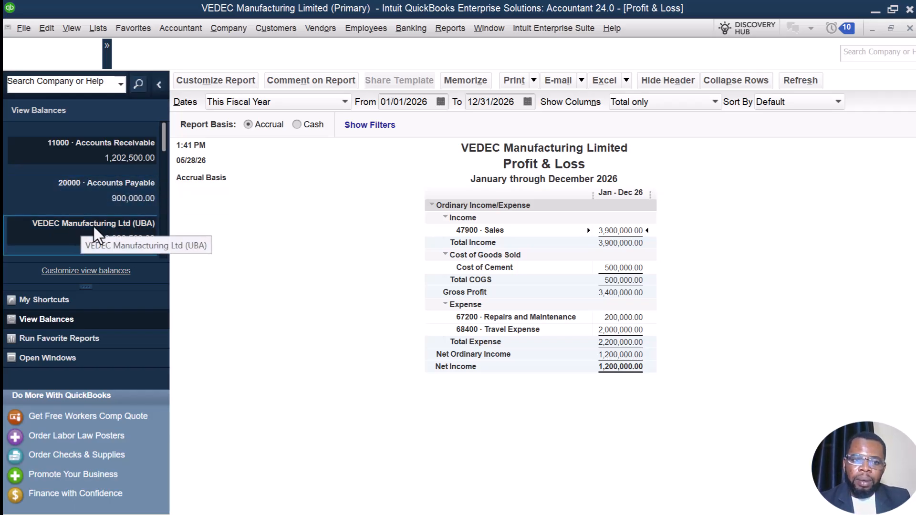
{"action": "scroll", "coordinate": [94, 227], "scroll_direction": "down", "scroll_amount": 1}
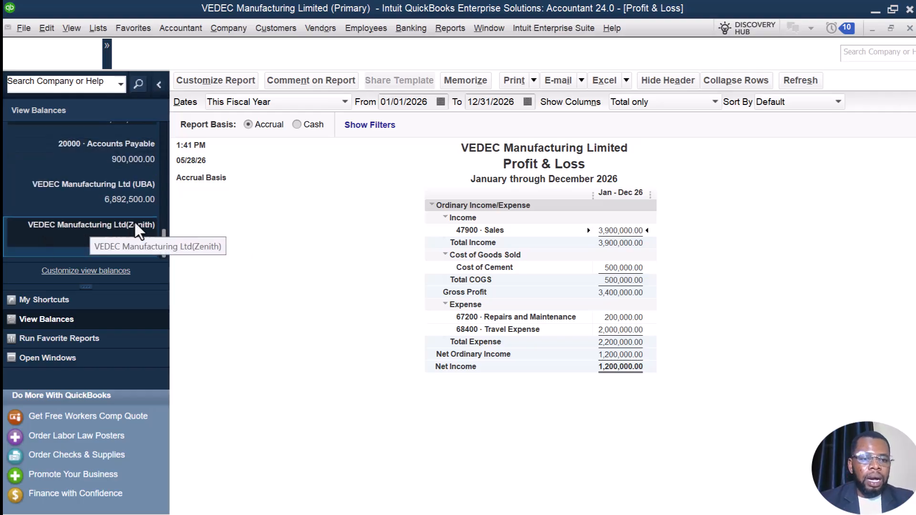
{"action": "scroll", "coordinate": [135, 223], "scroll_direction": "up", "scroll_amount": 1}
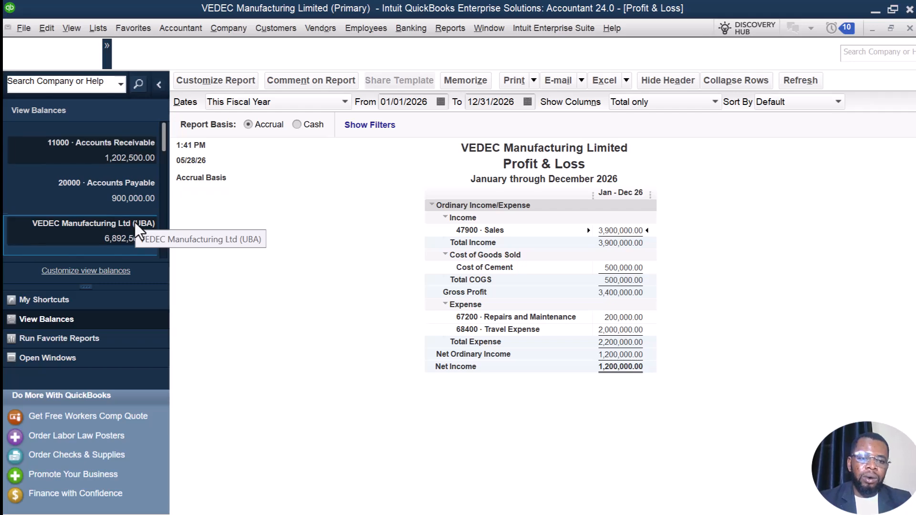
{"action": "scroll", "coordinate": [135, 222], "scroll_direction": "down", "scroll_amount": 1}
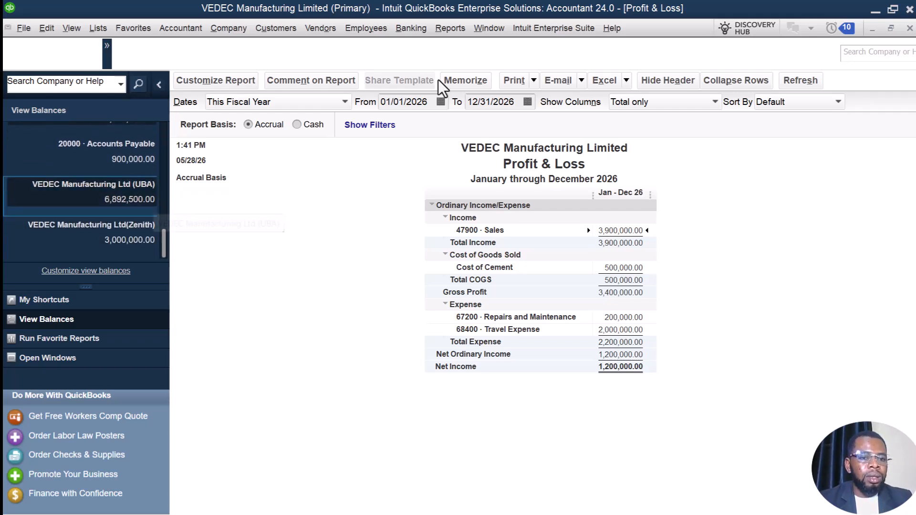
- Run the Balance Sheet Standard report and examine its assets, liabilities and equity
{"action": "left_click", "coordinate": [442, 28]}
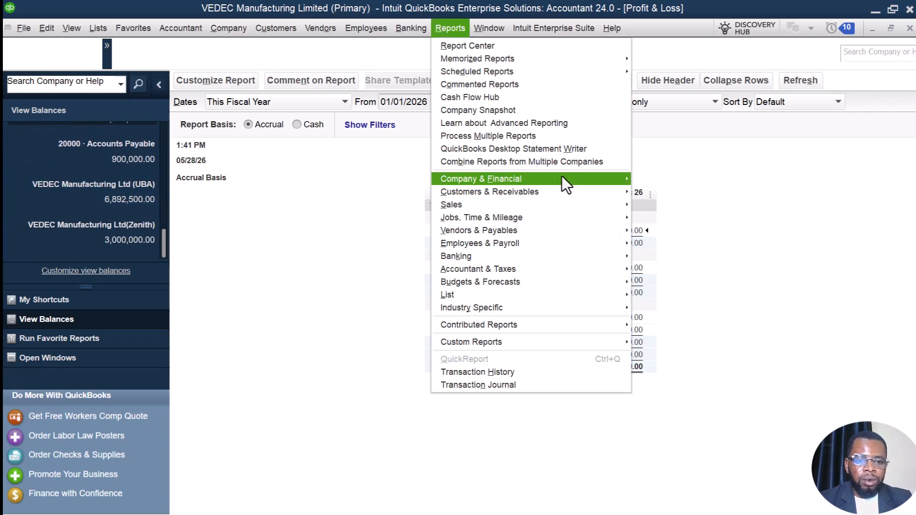
{"action": "mouse_move", "coordinate": [569, 176]}
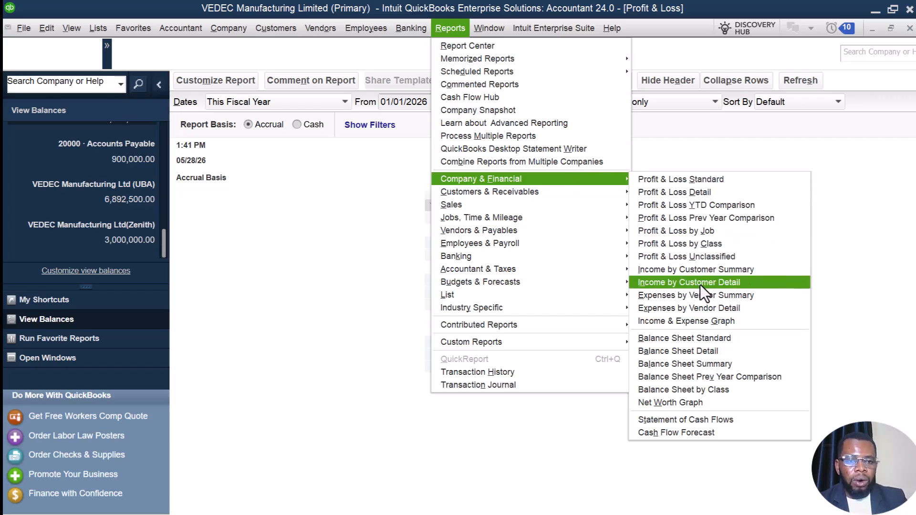
{"action": "left_click", "coordinate": [665, 342]}
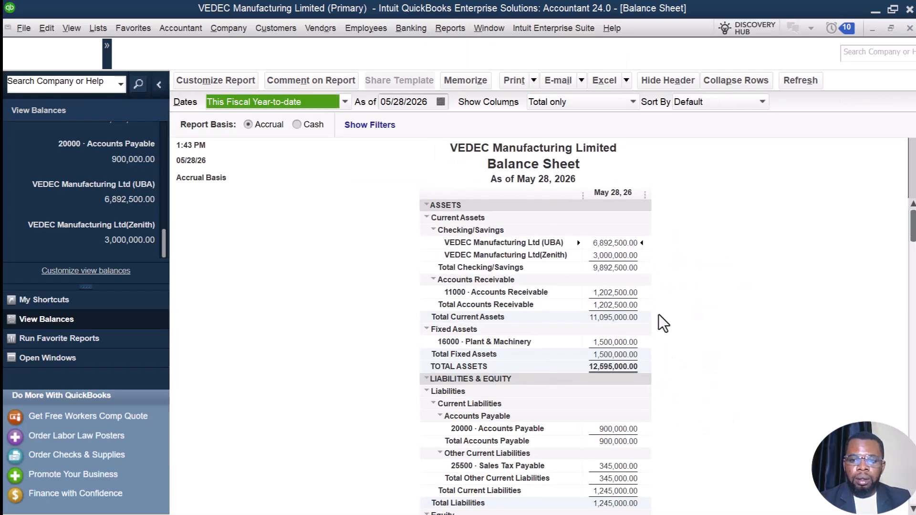
{"action": "scroll", "coordinate": [803, 295], "scroll_direction": "down", "scroll_amount": 2}
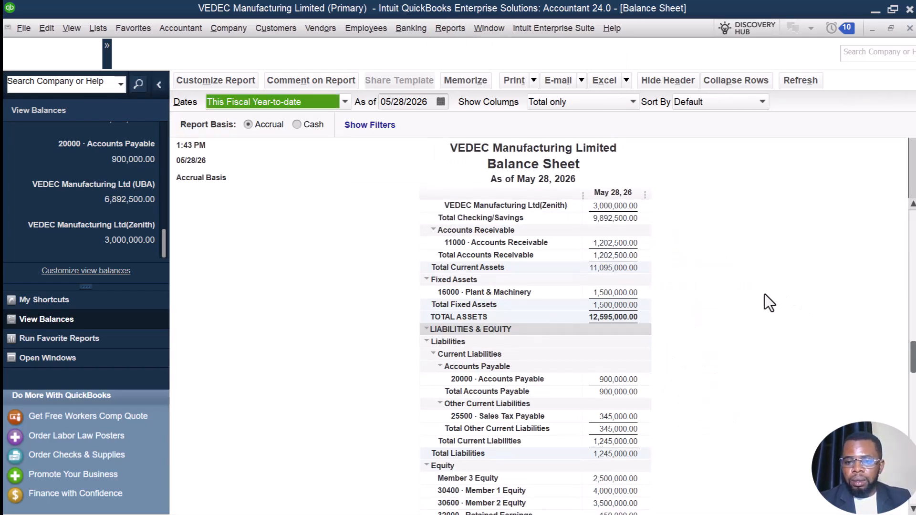
- Review the Balance Sheet again from current assets down to total liabilities and equity
{"action": "scroll", "coordinate": [764, 294], "scroll_direction": "up", "scroll_amount": 2}
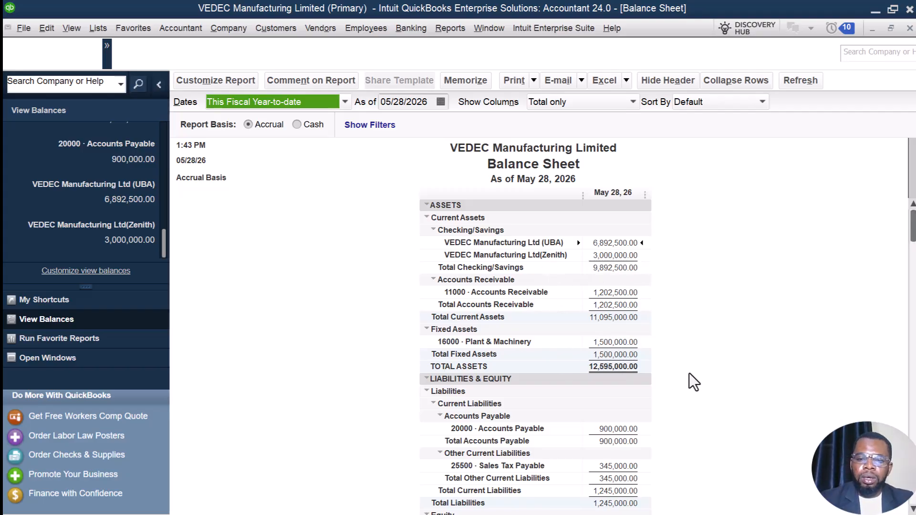
{"action": "scroll", "coordinate": [690, 373], "scroll_direction": "down", "scroll_amount": 3}
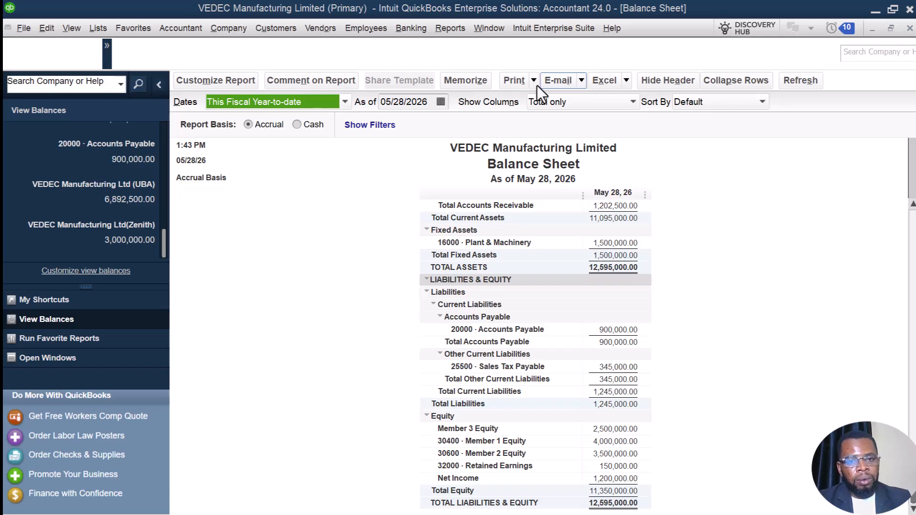
- Run the Profit & Loss Standard report for all dates, check it on a cash basis and return it to accrual
{"action": "left_click", "coordinate": [450, 30]}
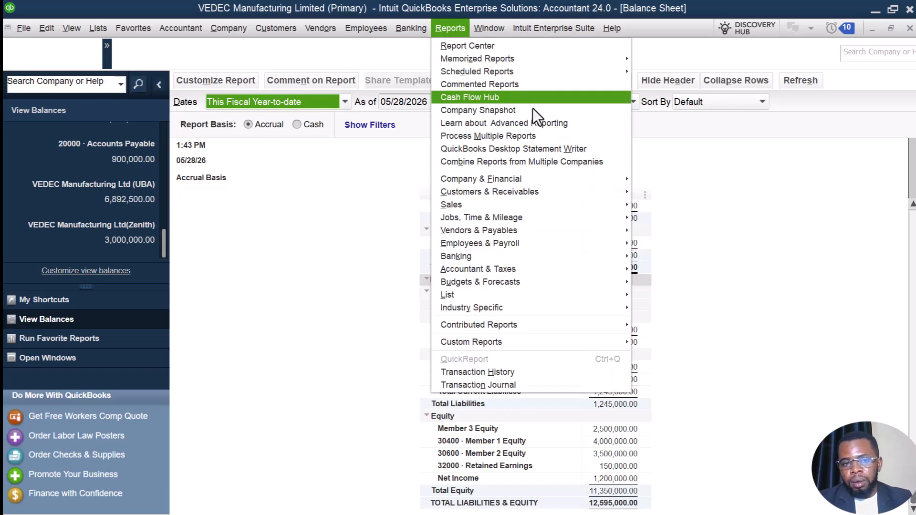
{"action": "mouse_move", "coordinate": [612, 180]}
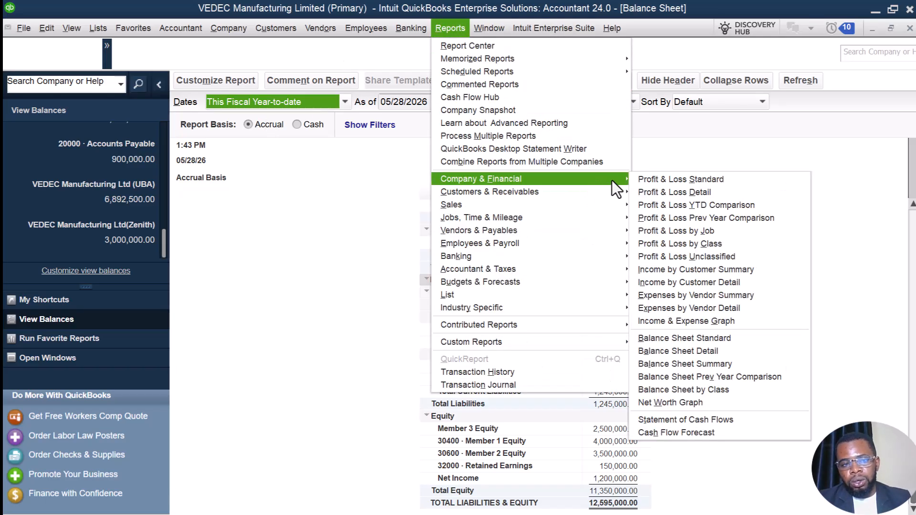
{"action": "left_click", "coordinate": [702, 179]}
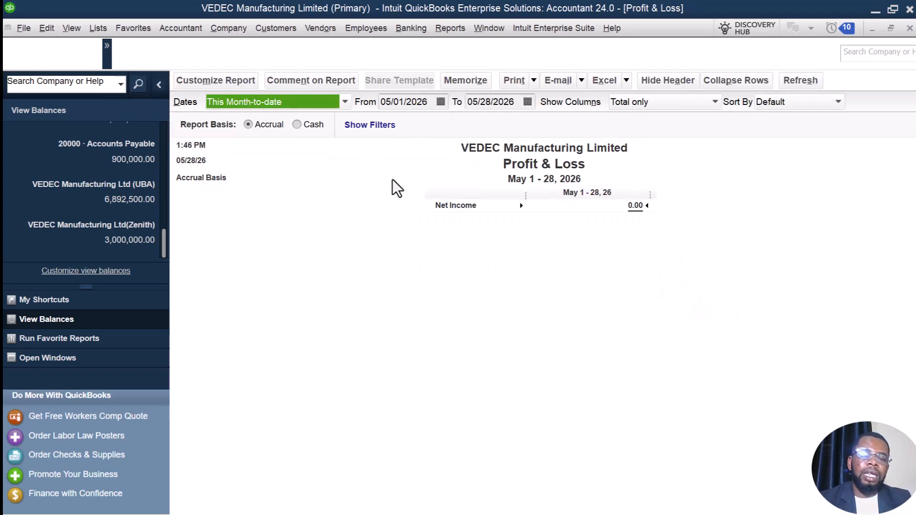
{"action": "left_click", "coordinate": [334, 102]}
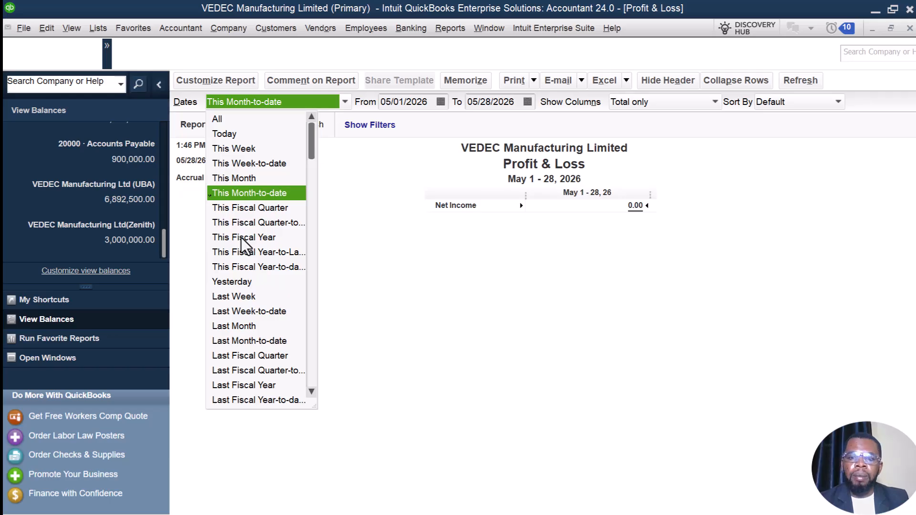
{"action": "left_click", "coordinate": [224, 119]}
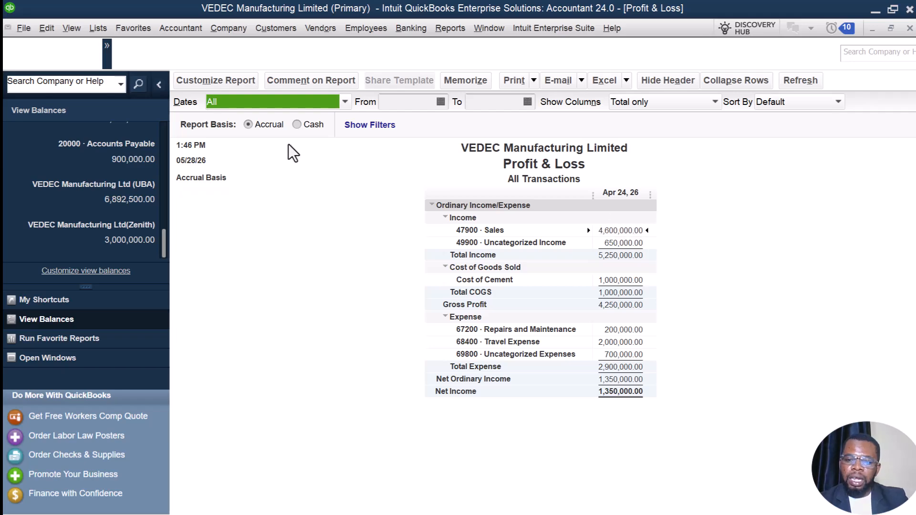
{"action": "left_click", "coordinate": [302, 126]}
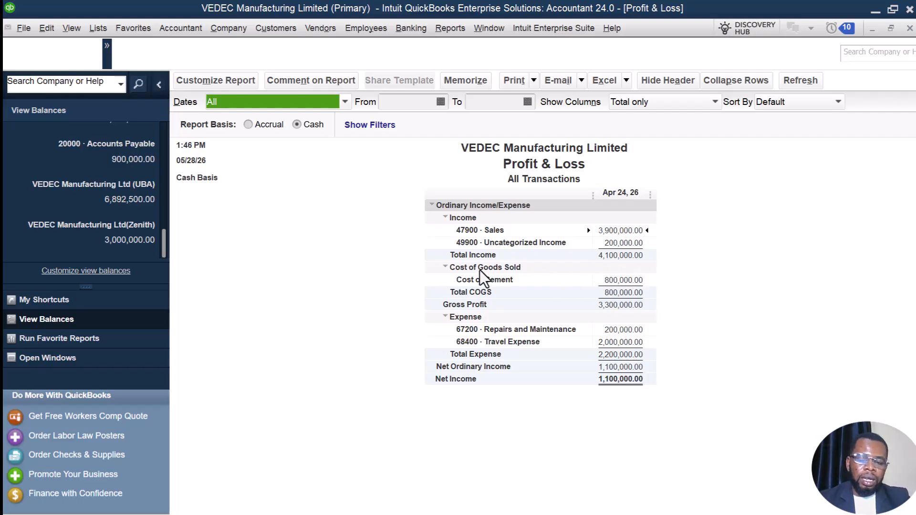
{"action": "left_click", "coordinate": [248, 125]}
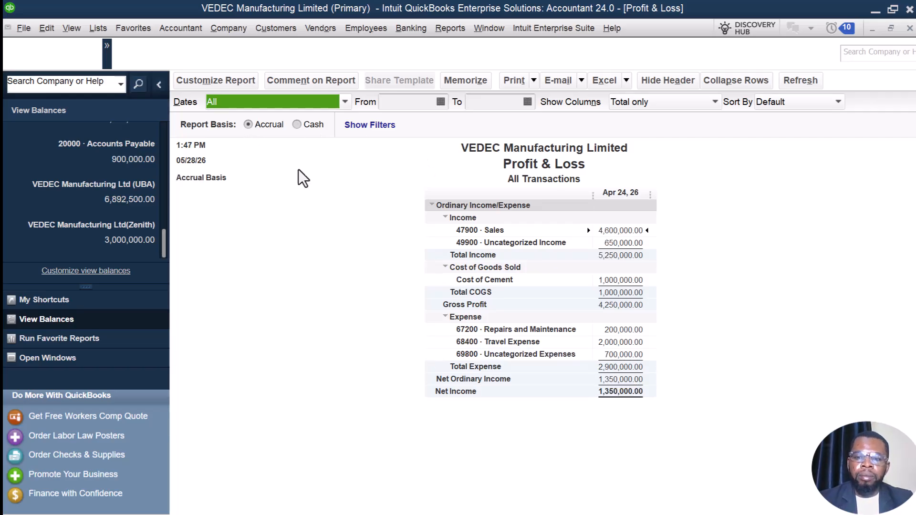
- Run the Statement of Cash Flows report and review its operating and investing activities
{"action": "left_click", "coordinate": [449, 27]}
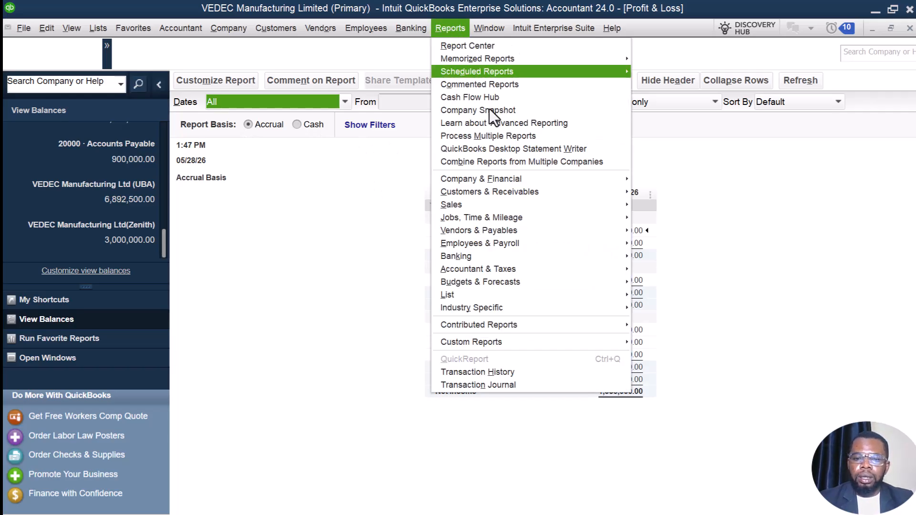
{"action": "mouse_move", "coordinate": [589, 178]}
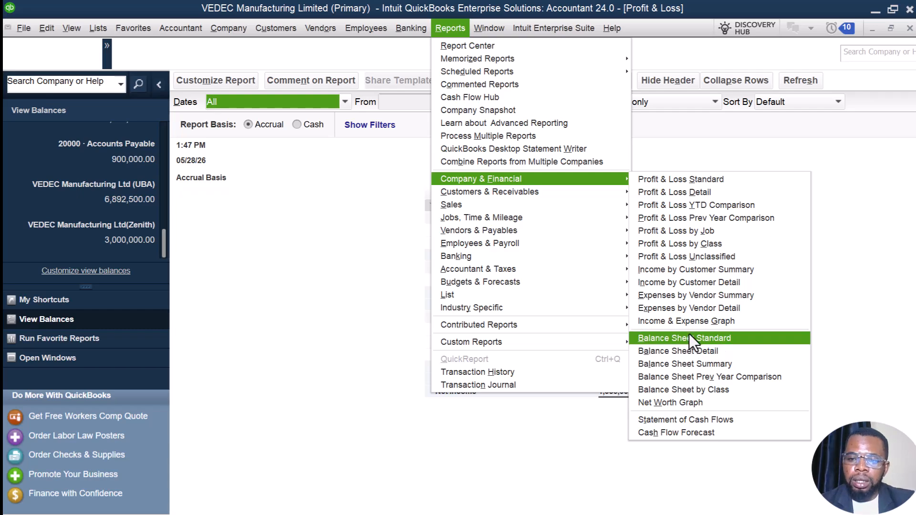
{"action": "left_click", "coordinate": [681, 420]}
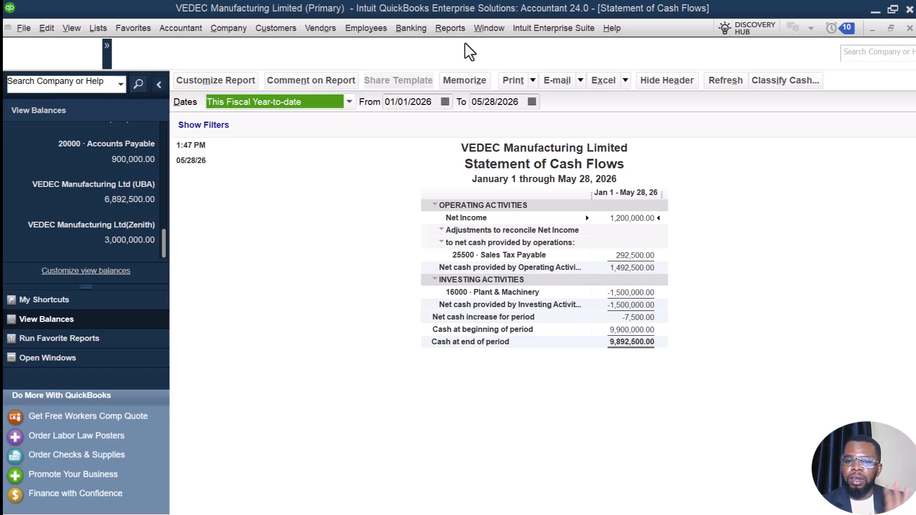
- Run the Trial Balance report and review the debit and credit balances of the accounts
{"action": "left_click", "coordinate": [451, 30]}
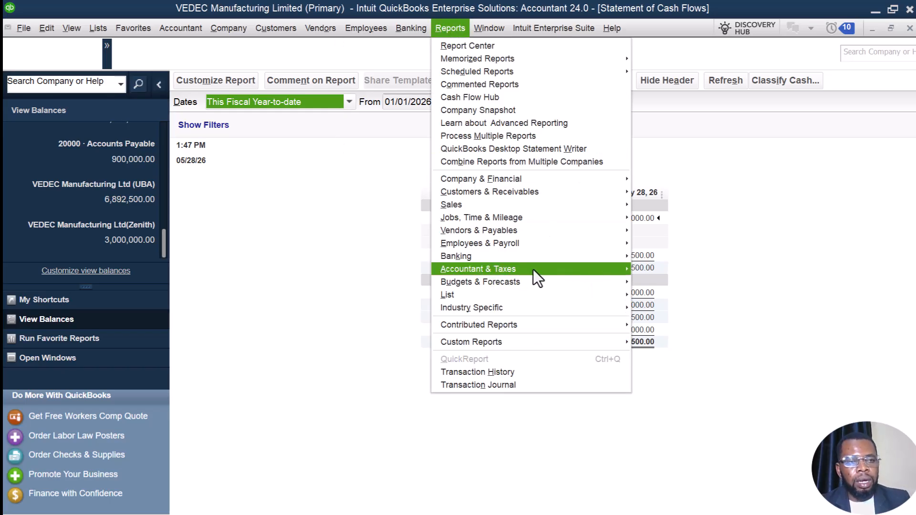
{"action": "mouse_move", "coordinate": [494, 269]}
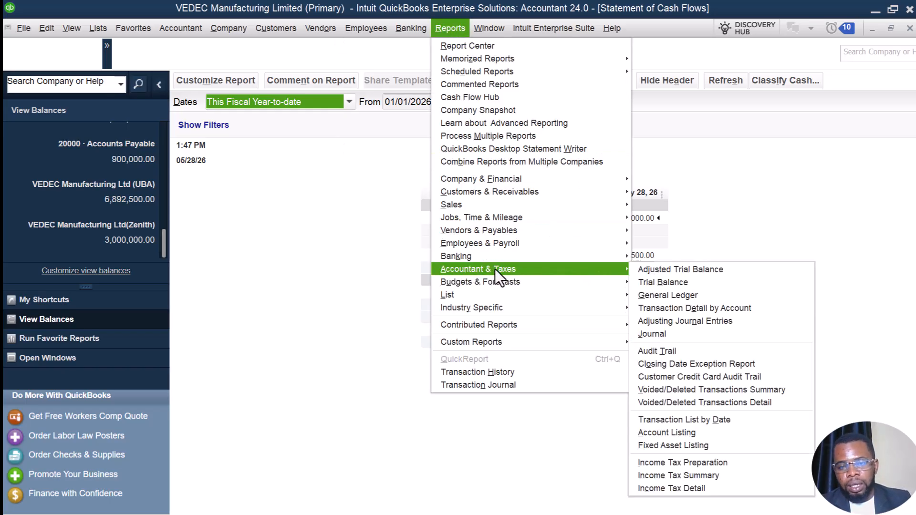
{"action": "left_click", "coordinate": [668, 282]}
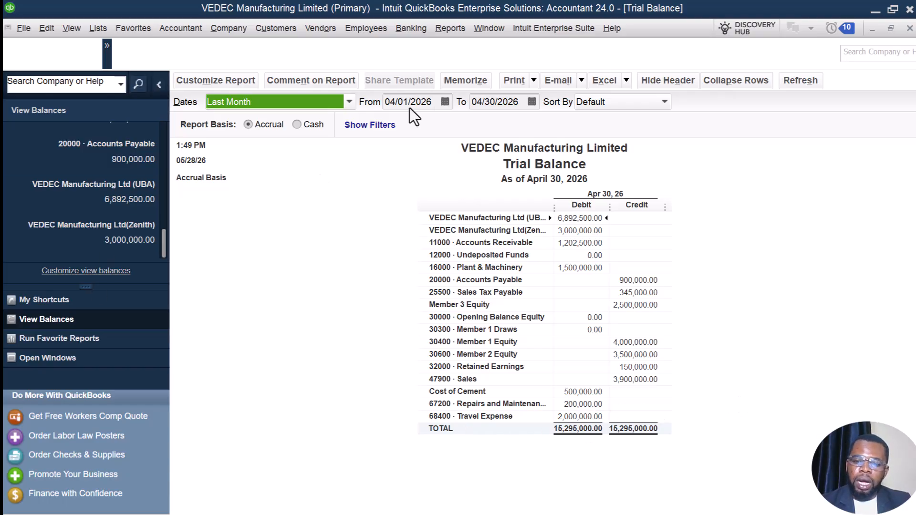
{"action": "left_click", "coordinate": [458, 32]}
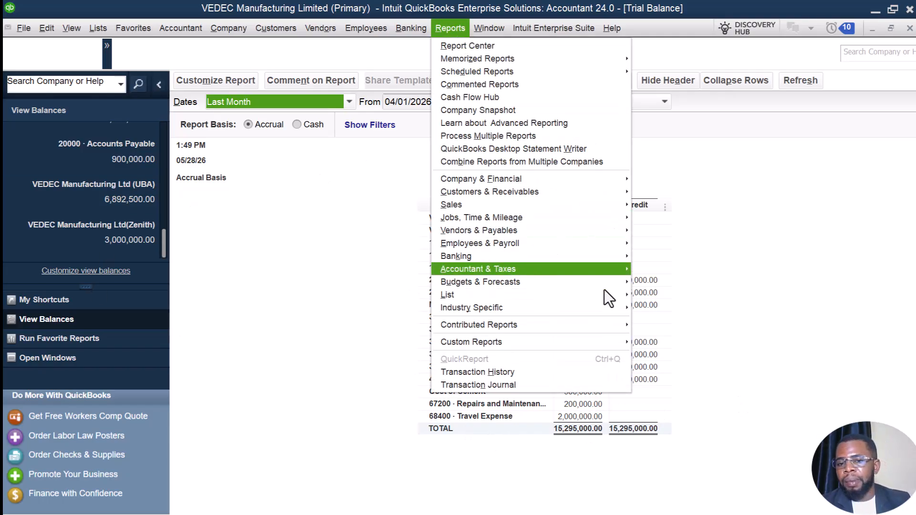
{"action": "mouse_move", "coordinate": [576, 309]}
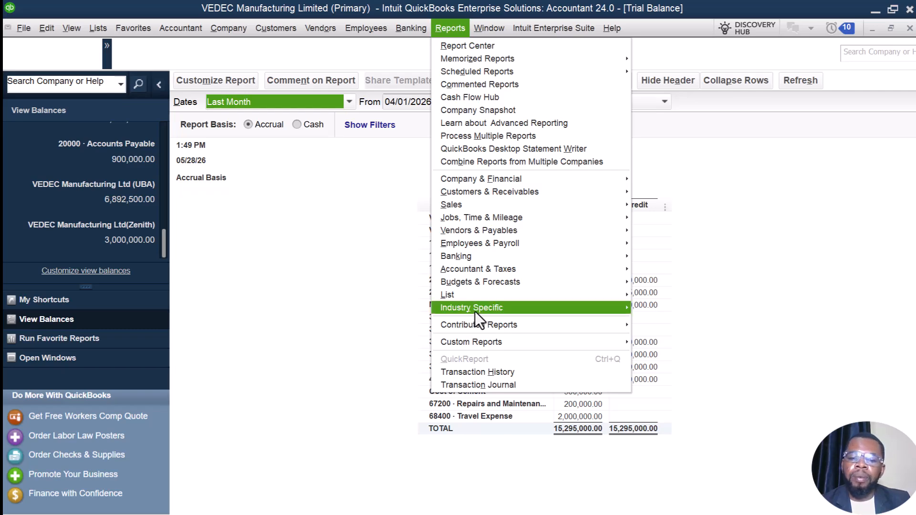
{"action": "mouse_move", "coordinate": [548, 280]}
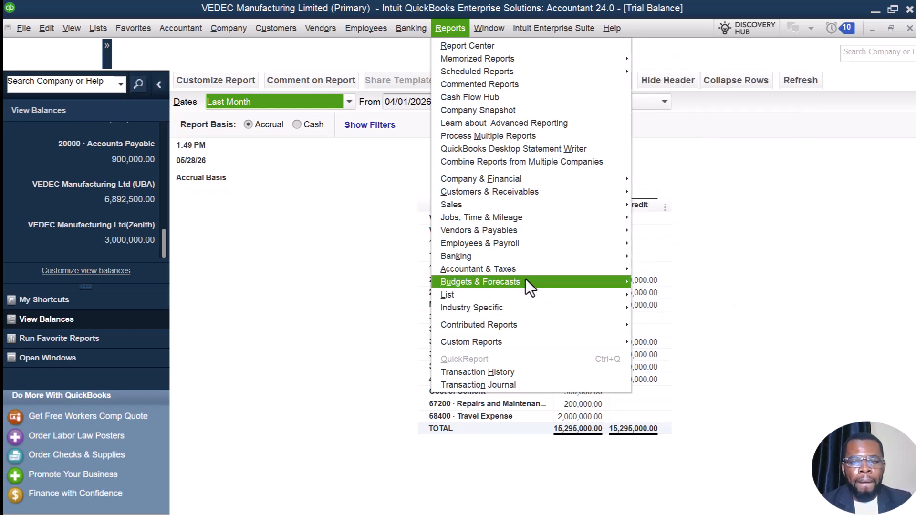
{"action": "mouse_move", "coordinate": [540, 192]}
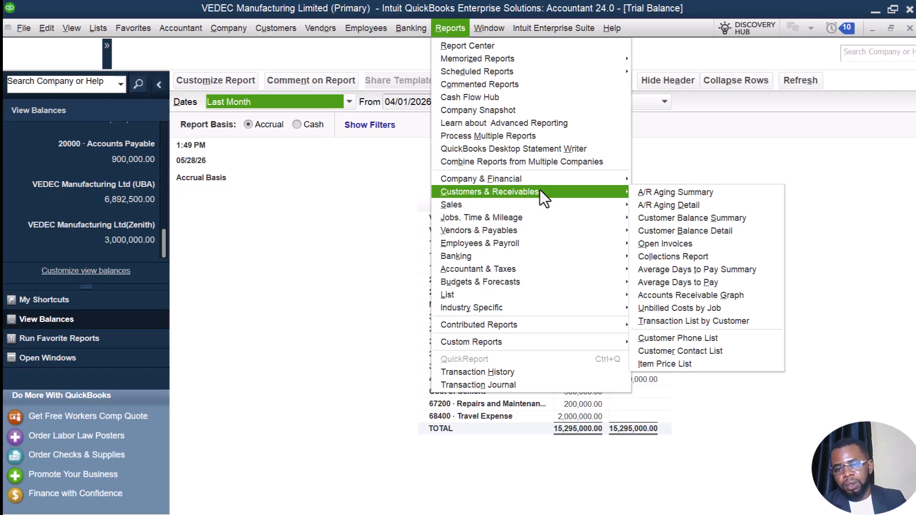
{"action": "left_click", "coordinate": [315, 240]}
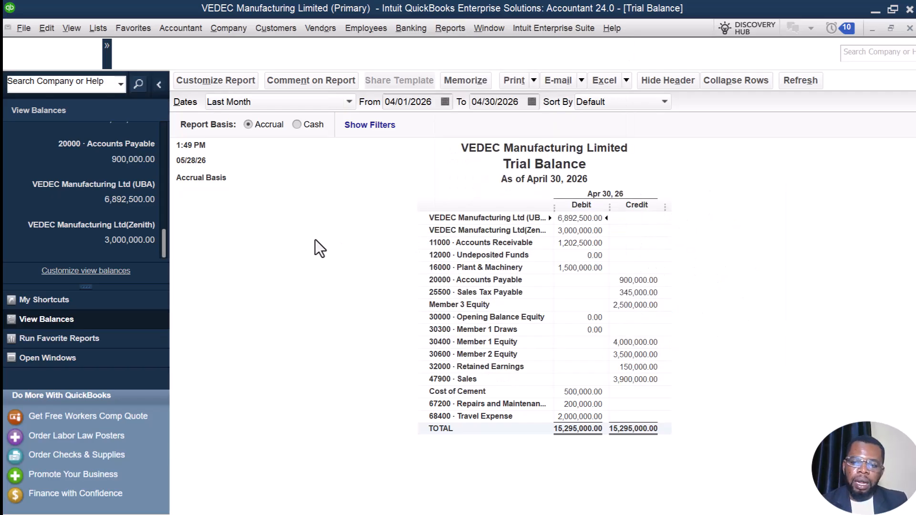
- Show the shortcuts list and return to the Home page with the workflow diagram
{"action": "left_click", "coordinate": [32, 298]}
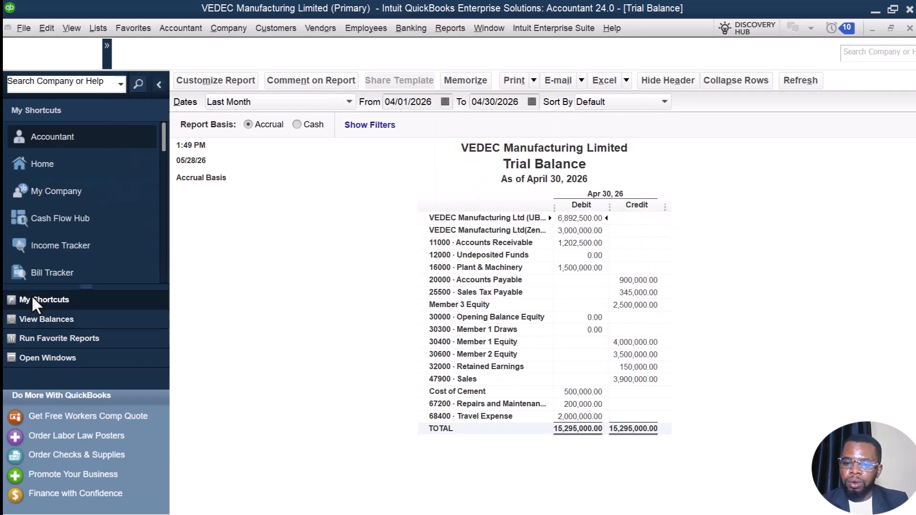
{"action": "left_click", "coordinate": [44, 163]}
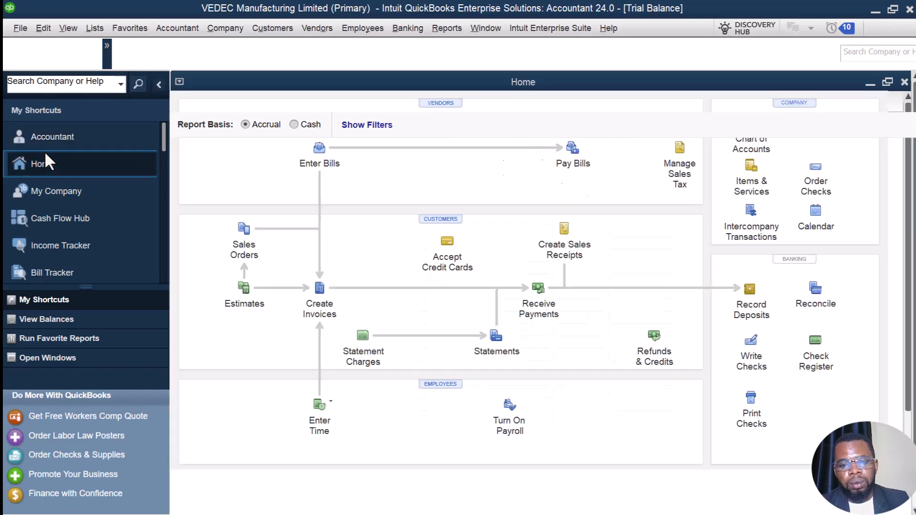